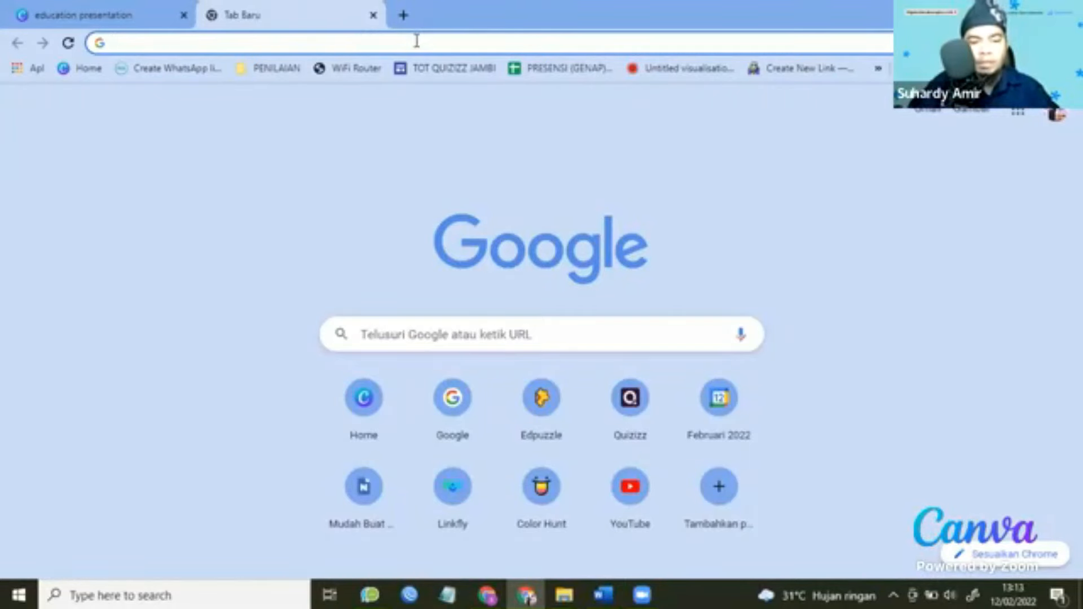
# Go to canva.com in the new Chrome tab.
pyautogui.write('canva.co')
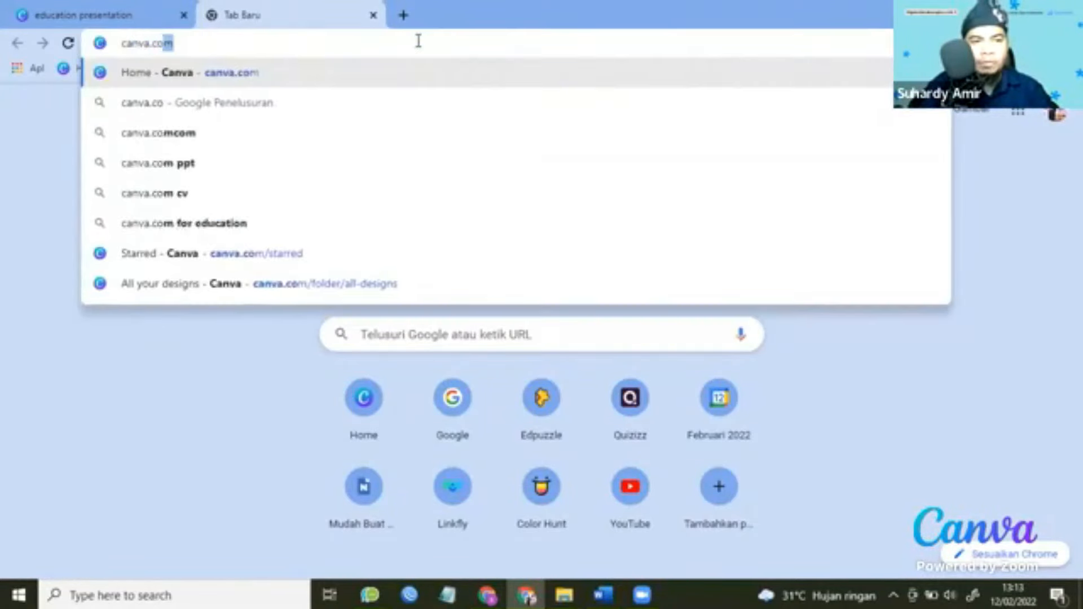
pyautogui.write('m')
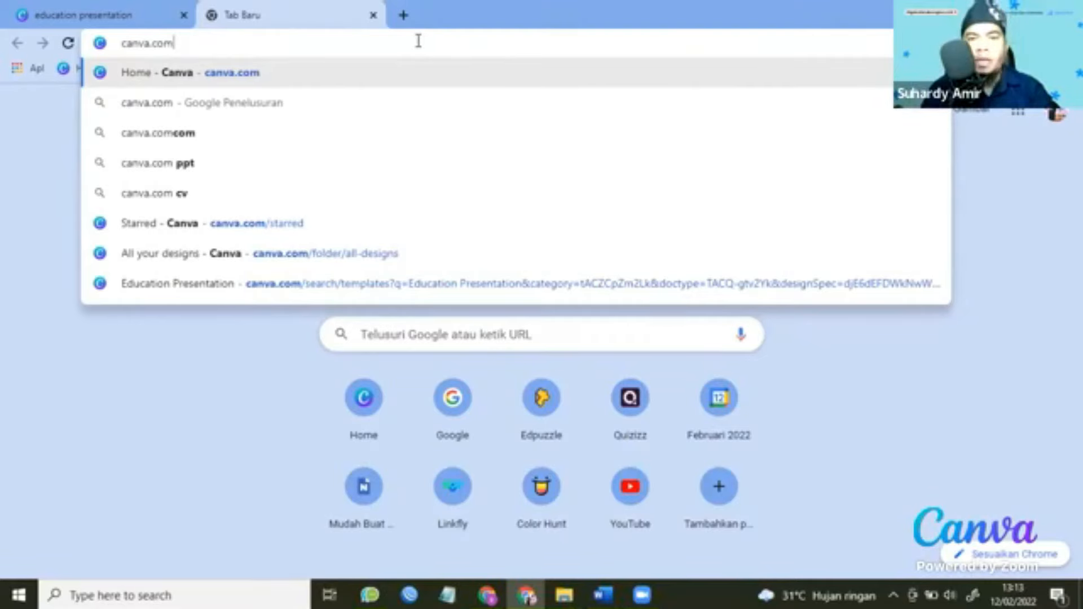
pyautogui.press('Return')
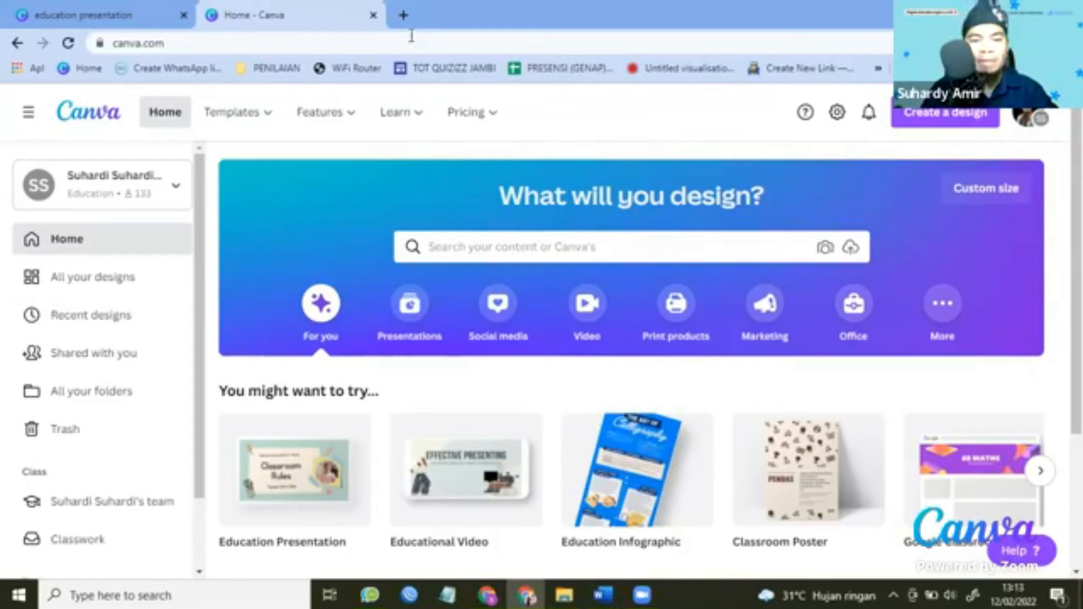
pyautogui.click(660, 244)
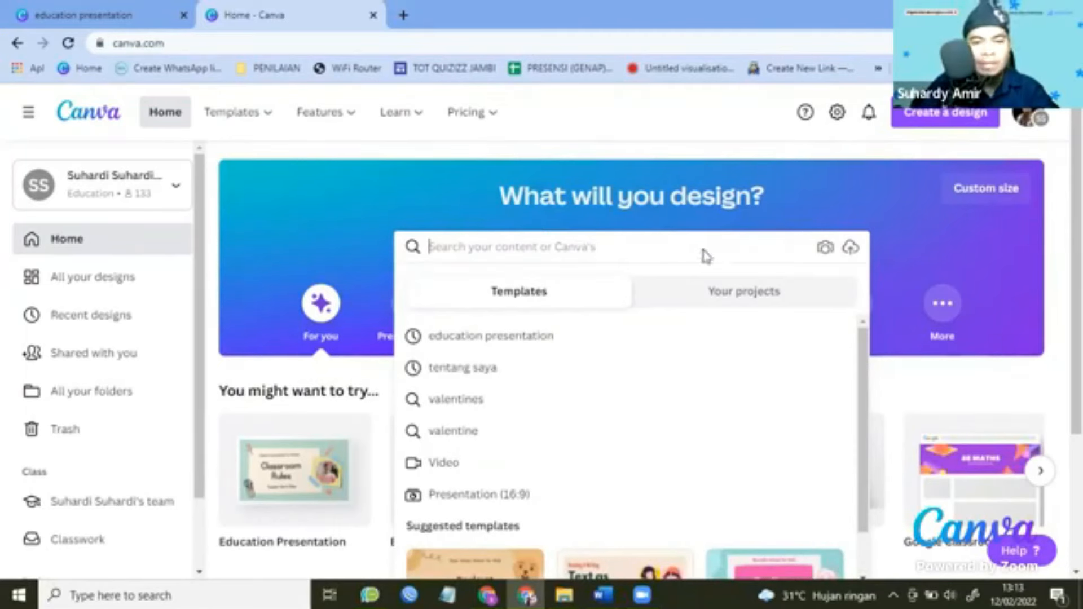
pyautogui.click(929, 406)
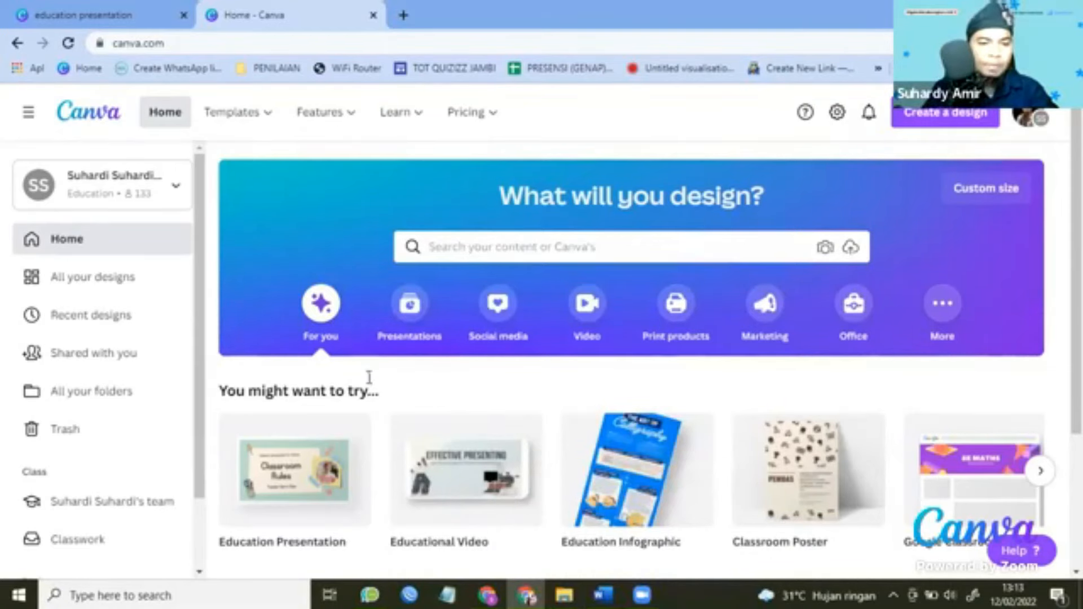
pyautogui.scroll(-3, 305, 372)
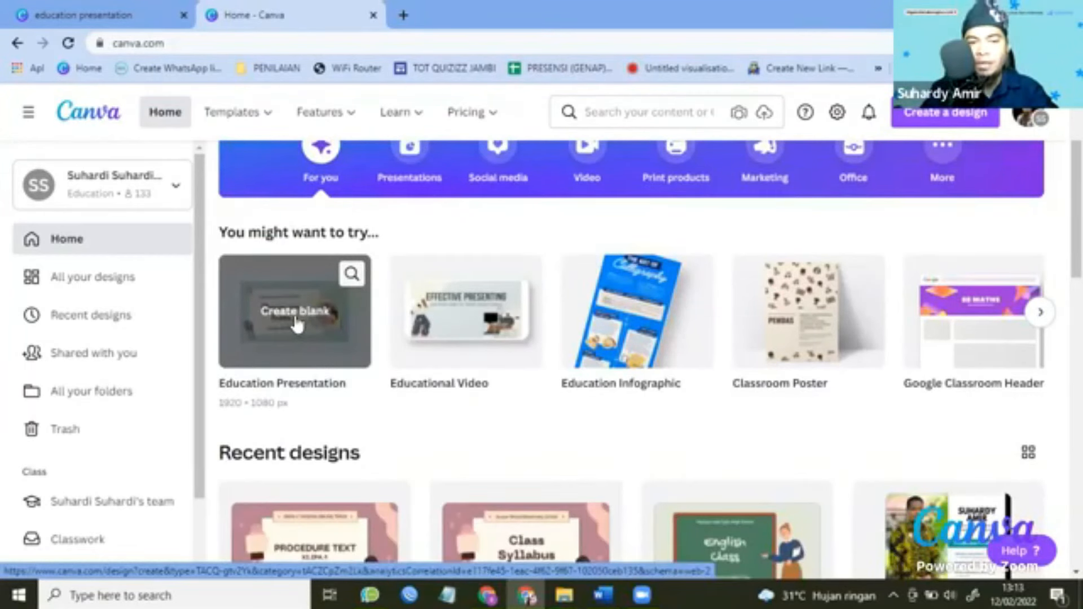
pyautogui.scroll(3, 493, 256)
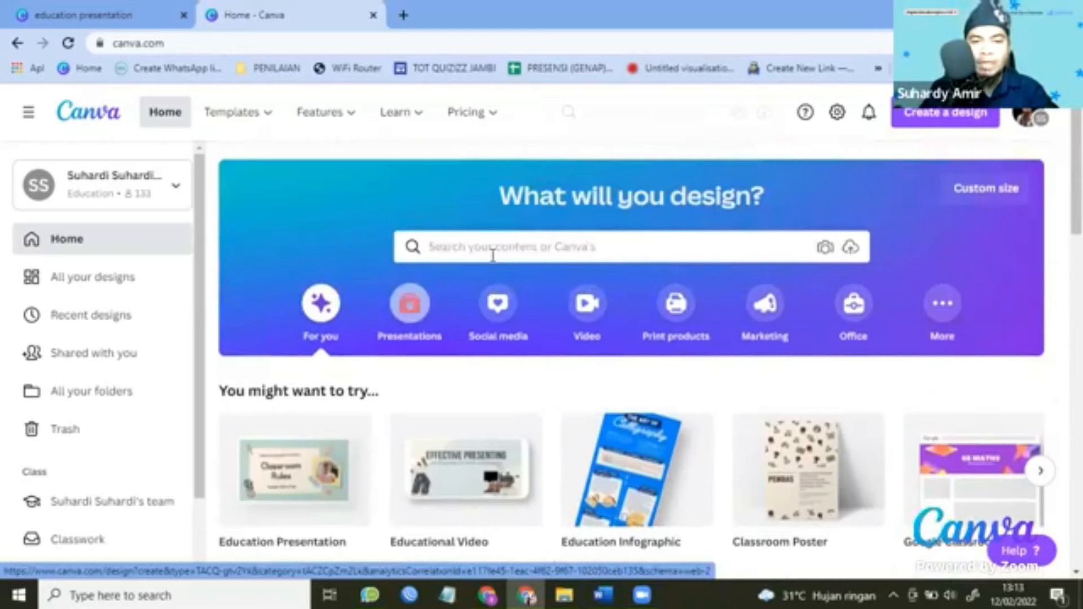
pyautogui.click(493, 248)
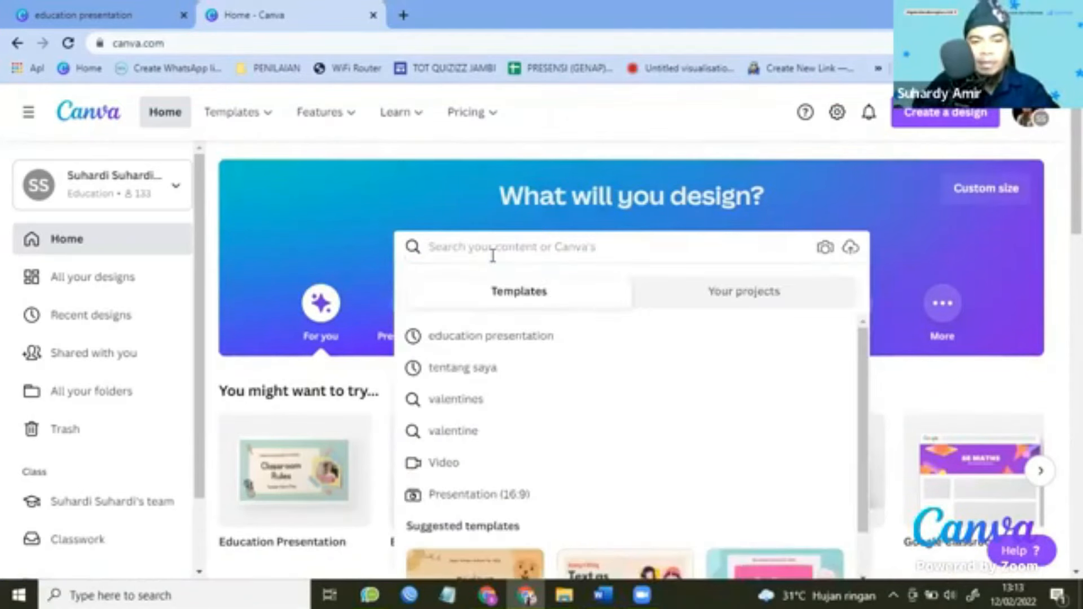
# Search Canva for 'education presentation' and open the Education Presentation template results.
pyautogui.write('education')
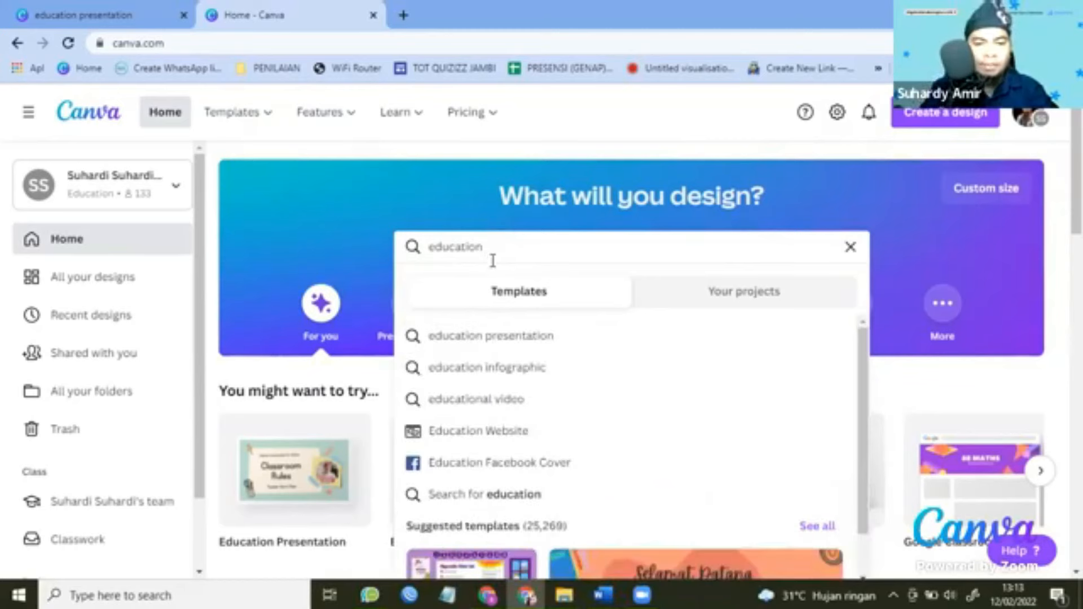
pyautogui.write(' present')
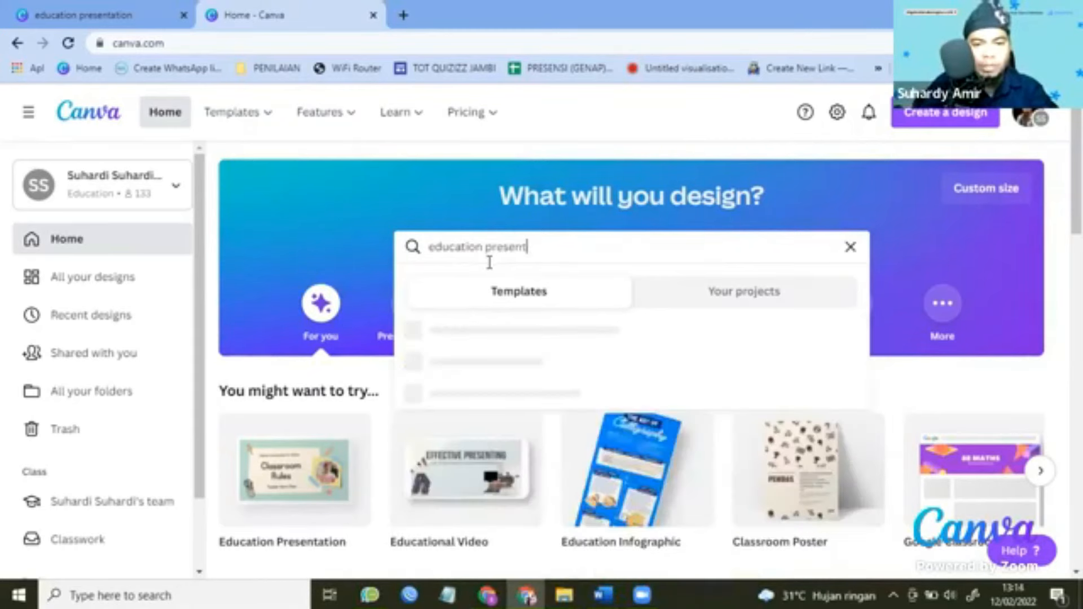
pyautogui.write('ation')
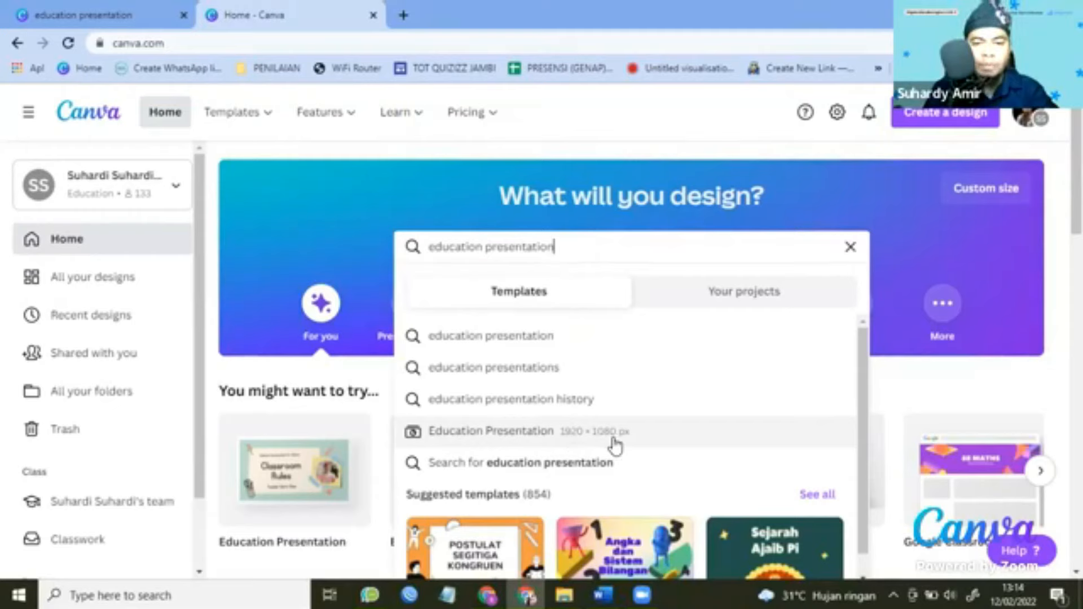
pyautogui.click(542, 432)
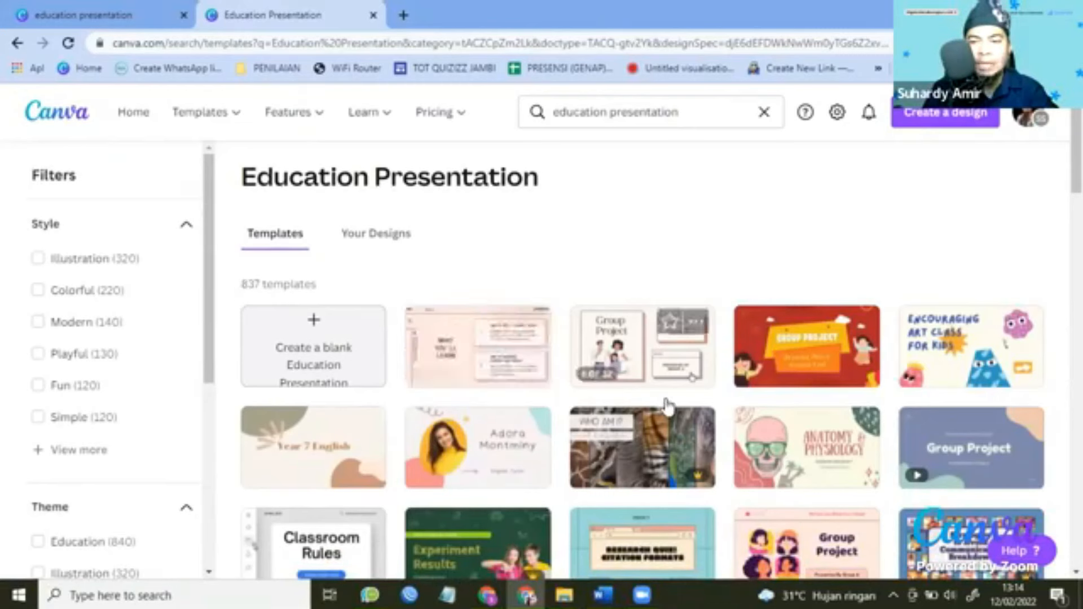
# Browse the template results and open the pink Class Syllabus presentation template.
pyautogui.scroll(-3, 668, 406)
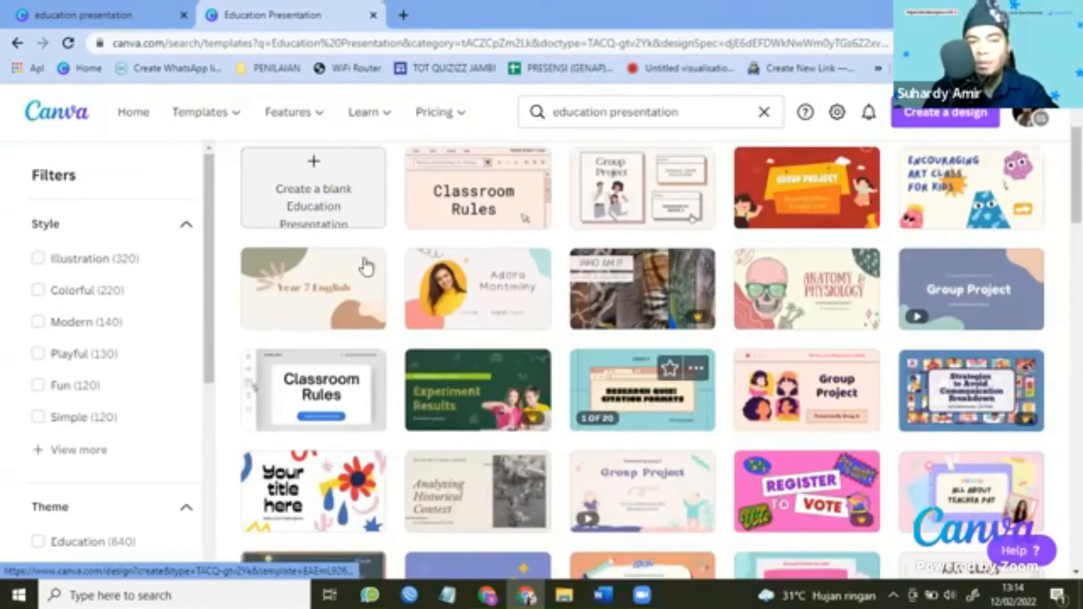
pyautogui.scroll(2, 333, 276)
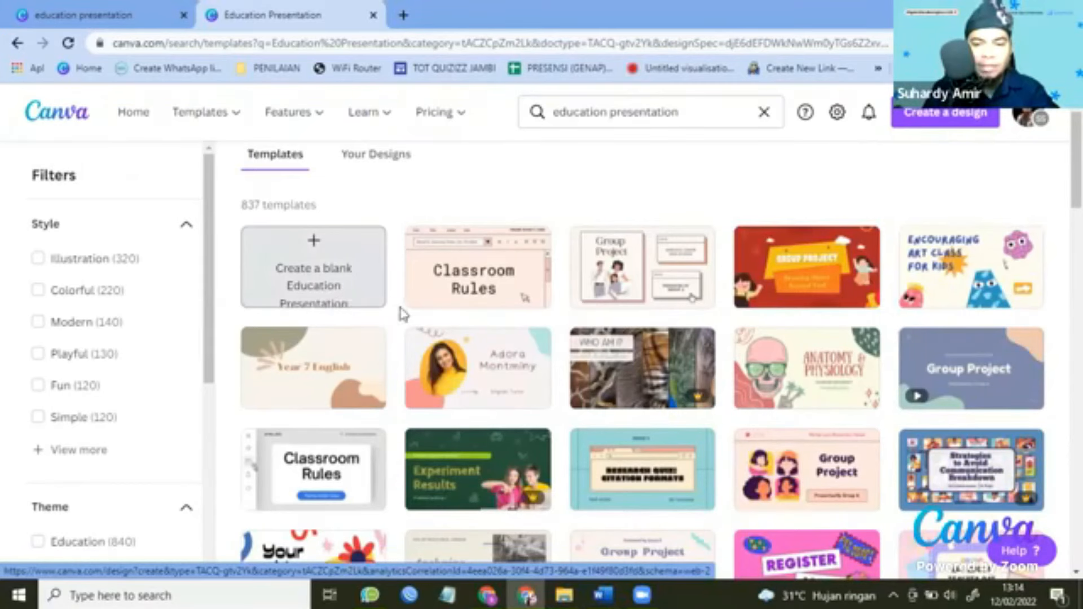
pyautogui.scroll(-5, 399, 309)
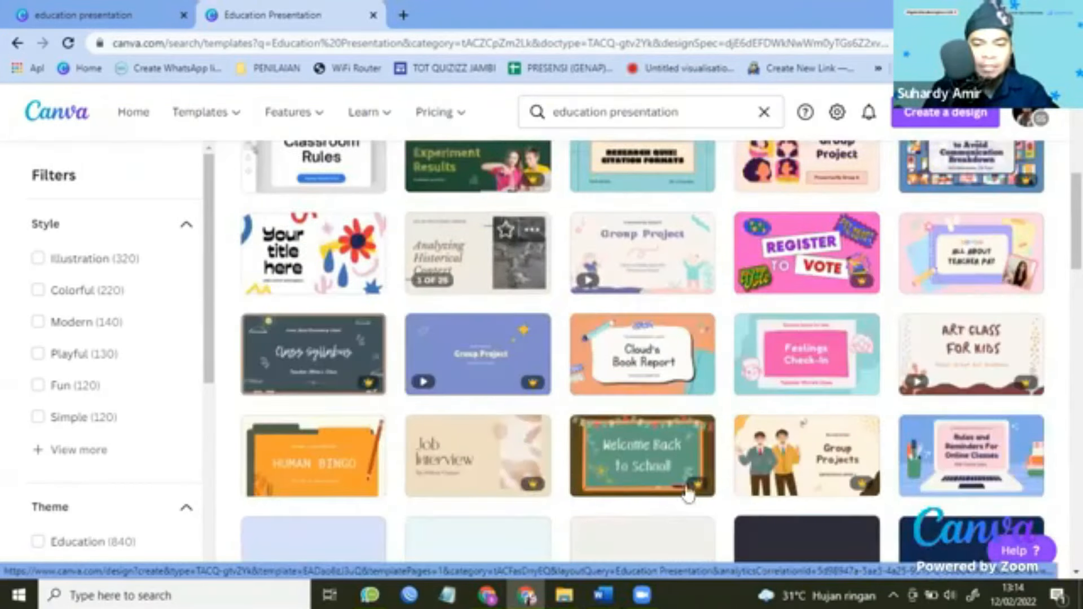
pyautogui.scroll(-5, 507, 318)
pyautogui.scroll(-3, 440, 285)
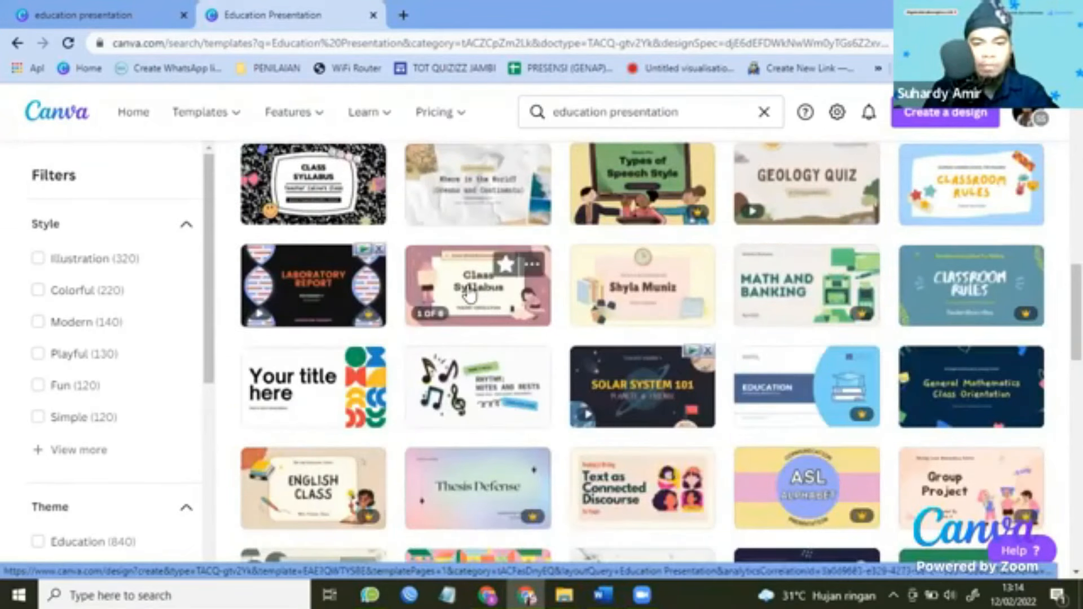
pyautogui.click(470, 294)
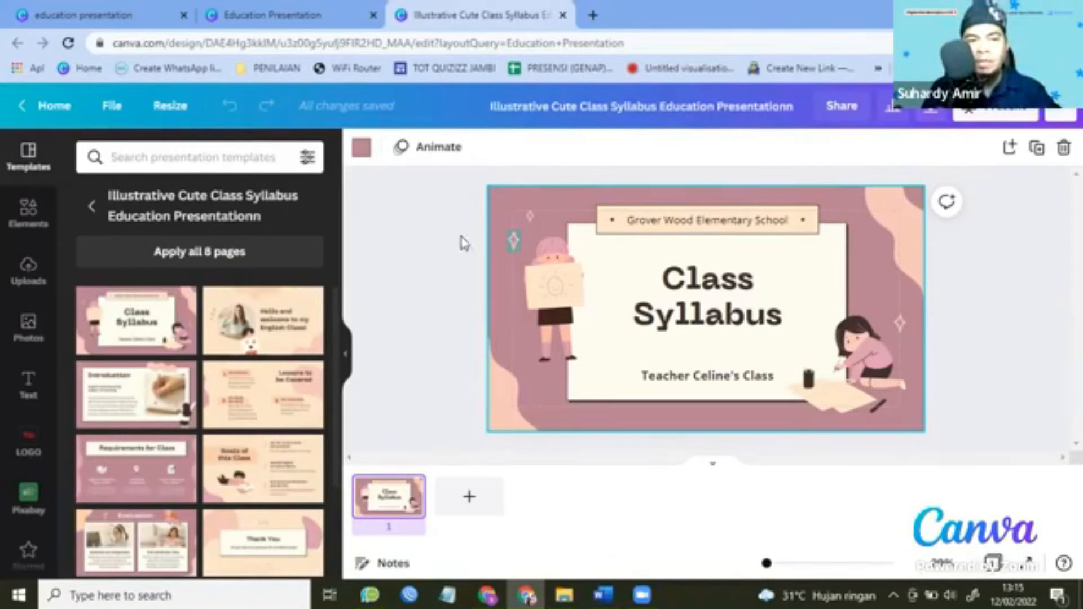
pyautogui.click(115, 110)
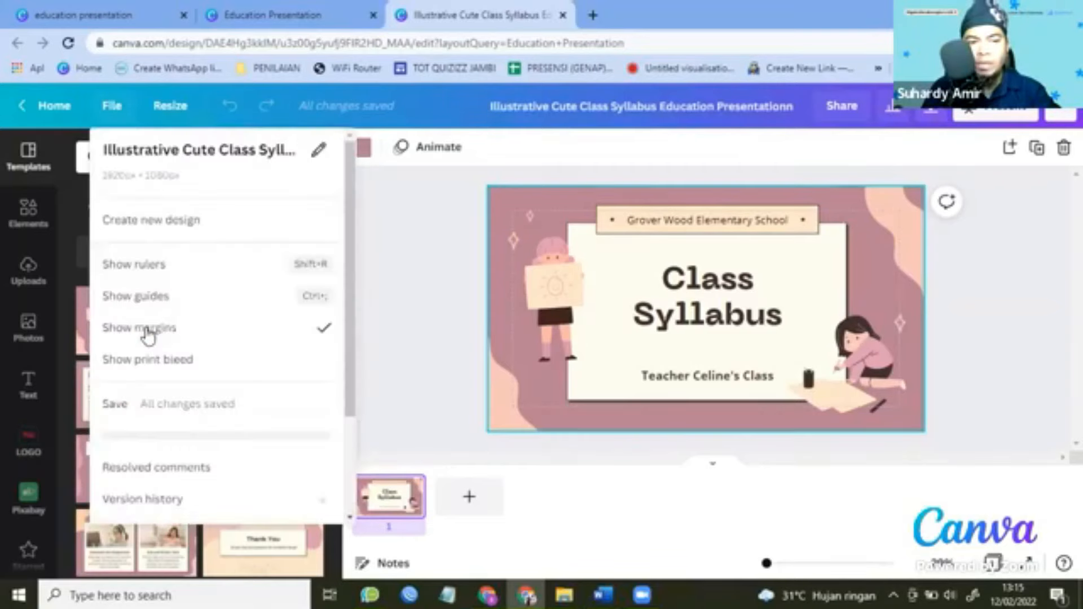
pyautogui.click(186, 336)
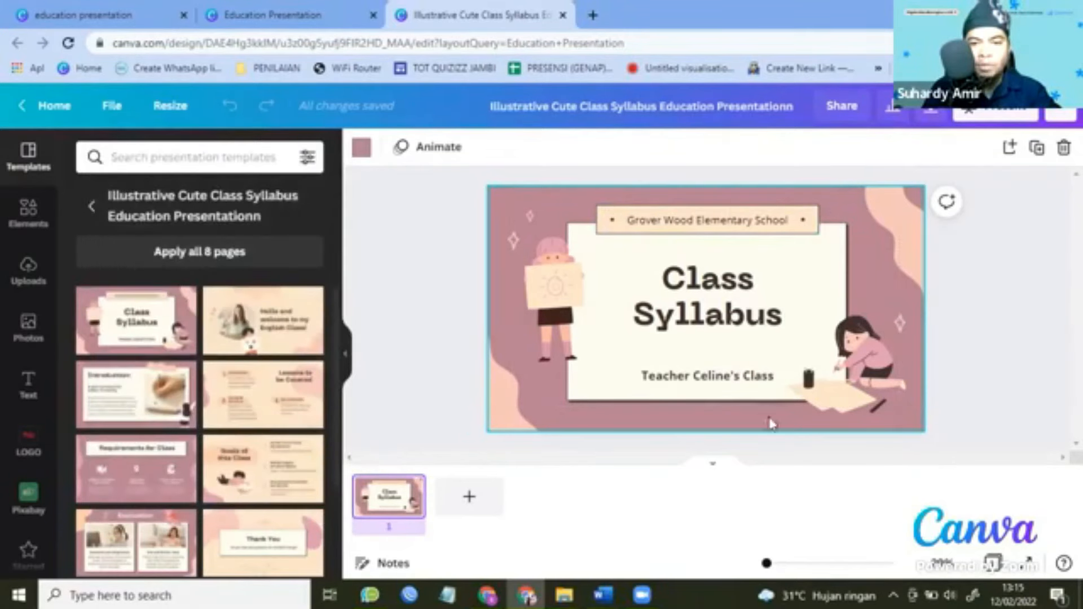
pyautogui.click(112, 106)
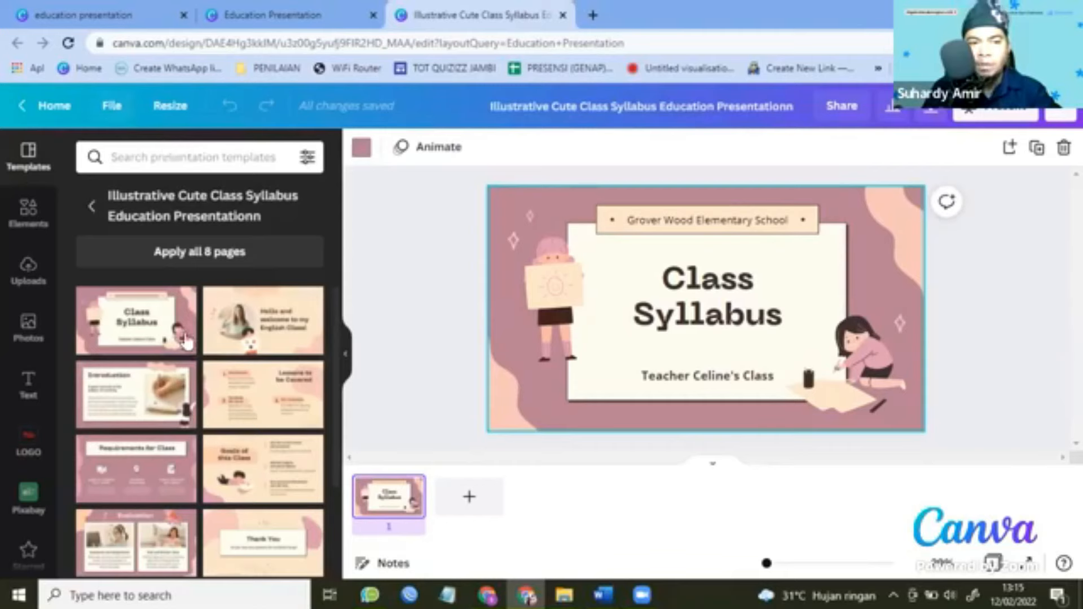
pyautogui.click(542, 223)
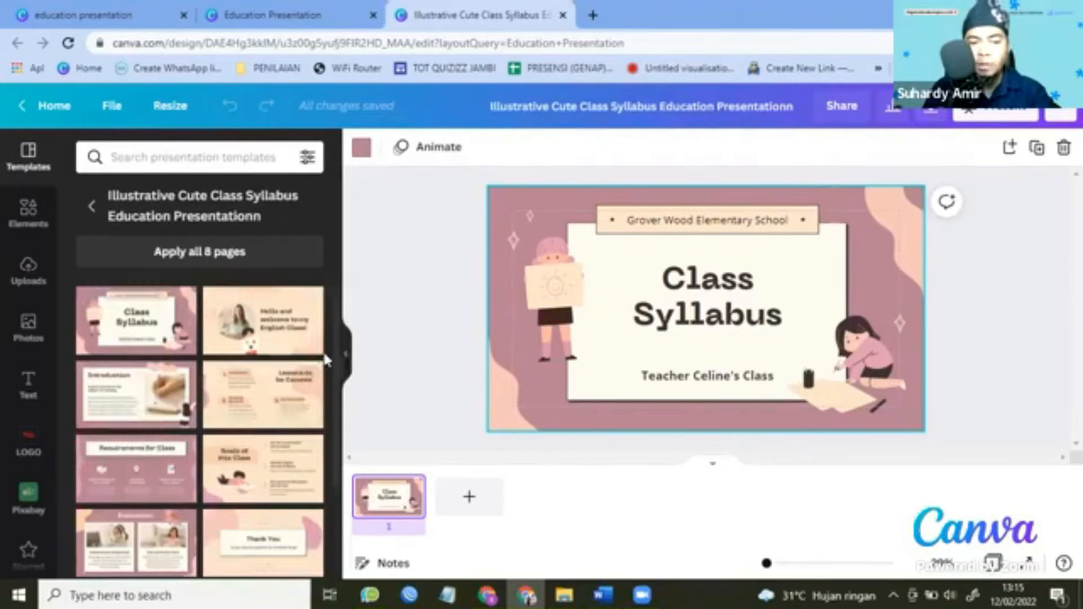
# Leave the Class Syllabus slide unchanged and bring up the open Word windows.
pyautogui.scroll(-3, 294, 389)
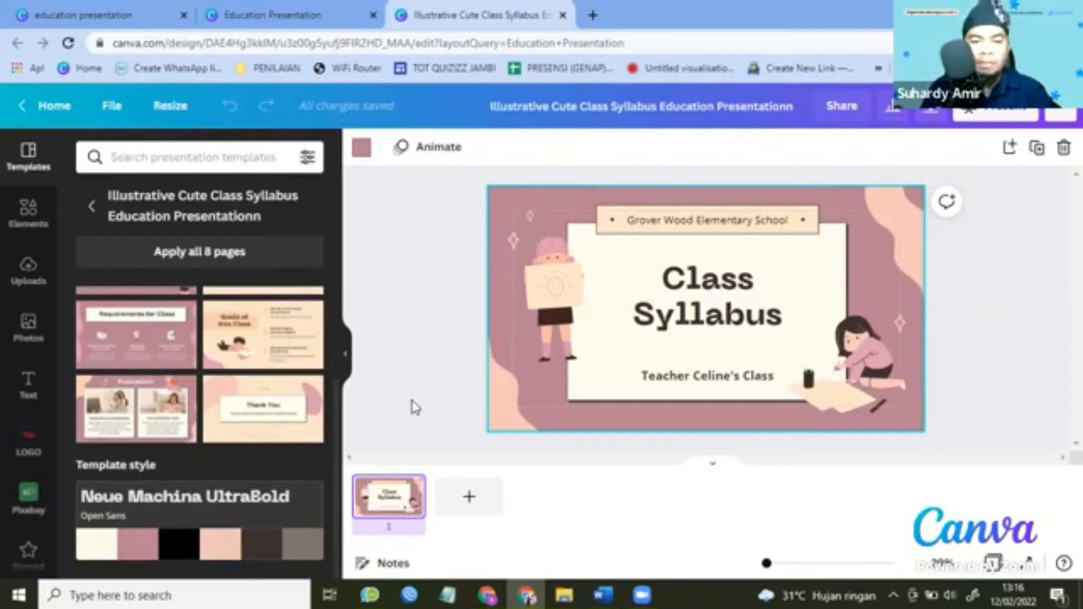
pyautogui.click(603, 596)
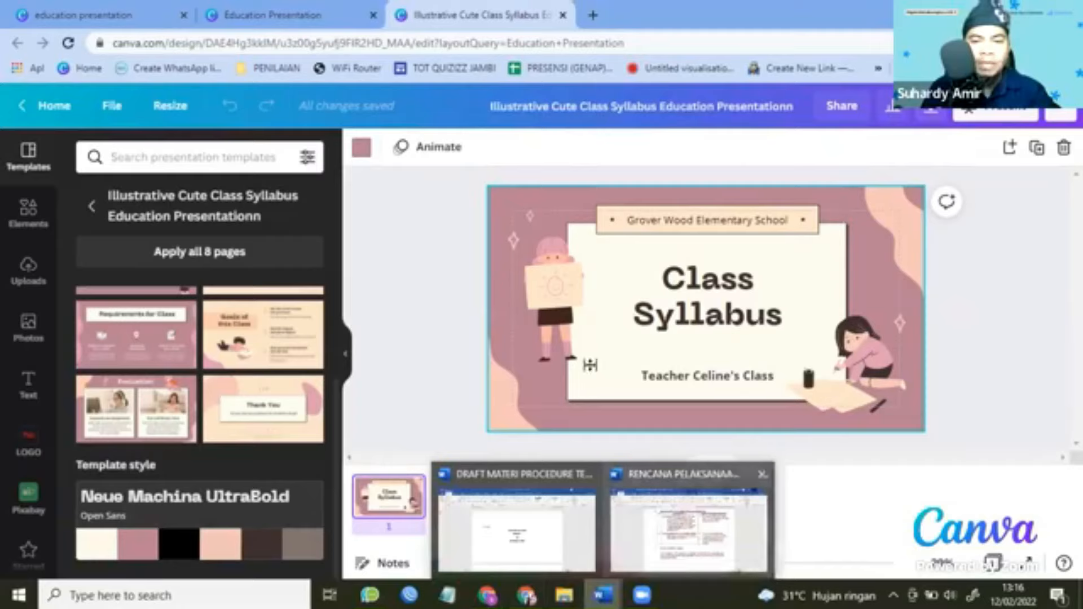
# Switch Word from the RENCANA PELAKSANAAN PEMBELAJARAN DARING document to DRAFT MATERI PROCEDURE TEXT.
pyautogui.click(683, 527)
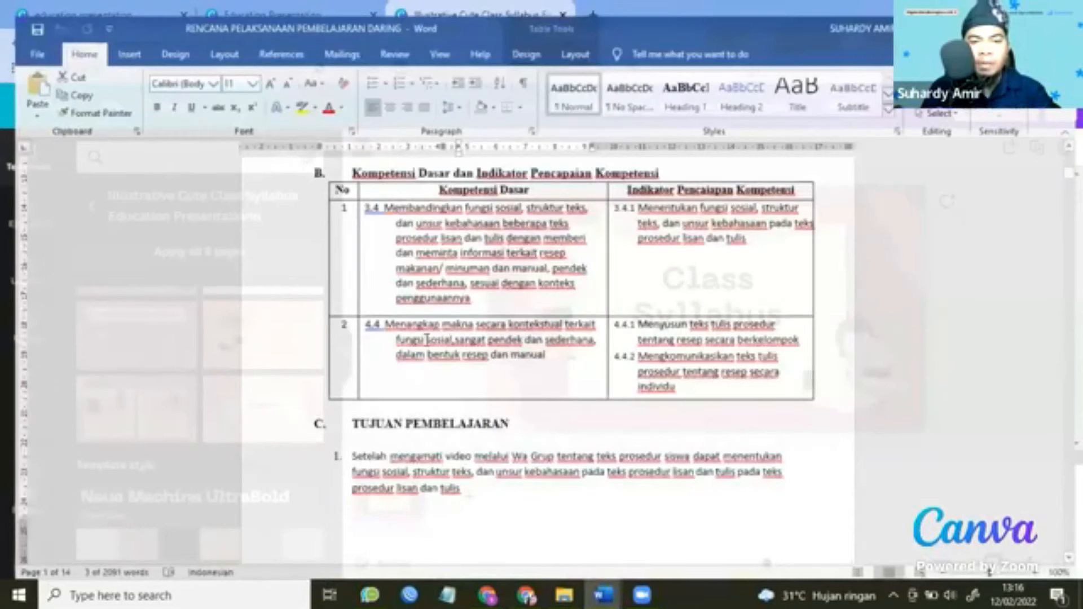
pyautogui.scroll(-10, 485, 350)
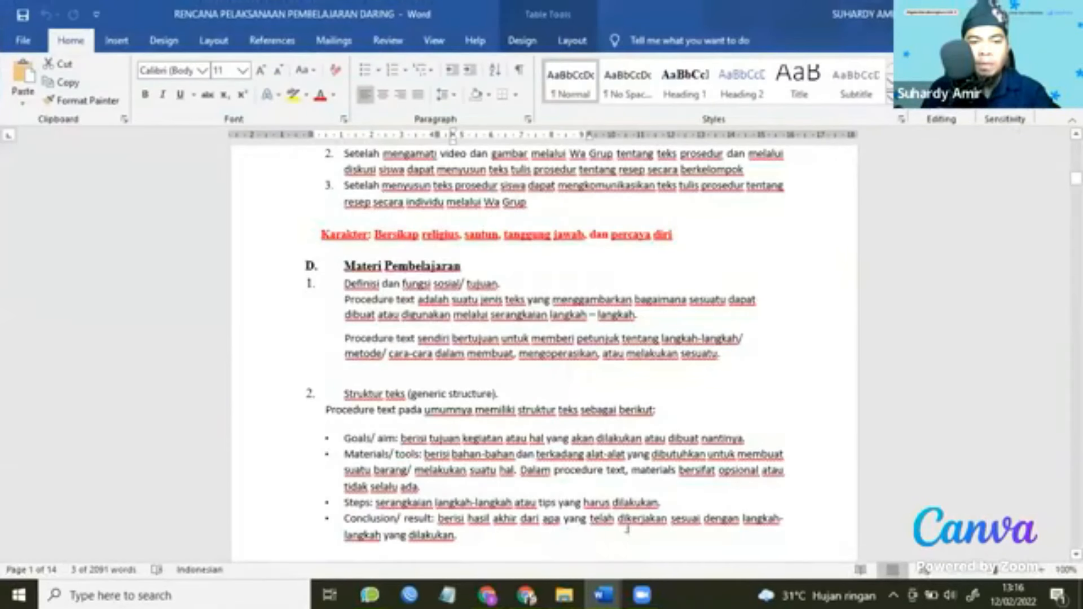
pyautogui.scroll(-3, 628, 528)
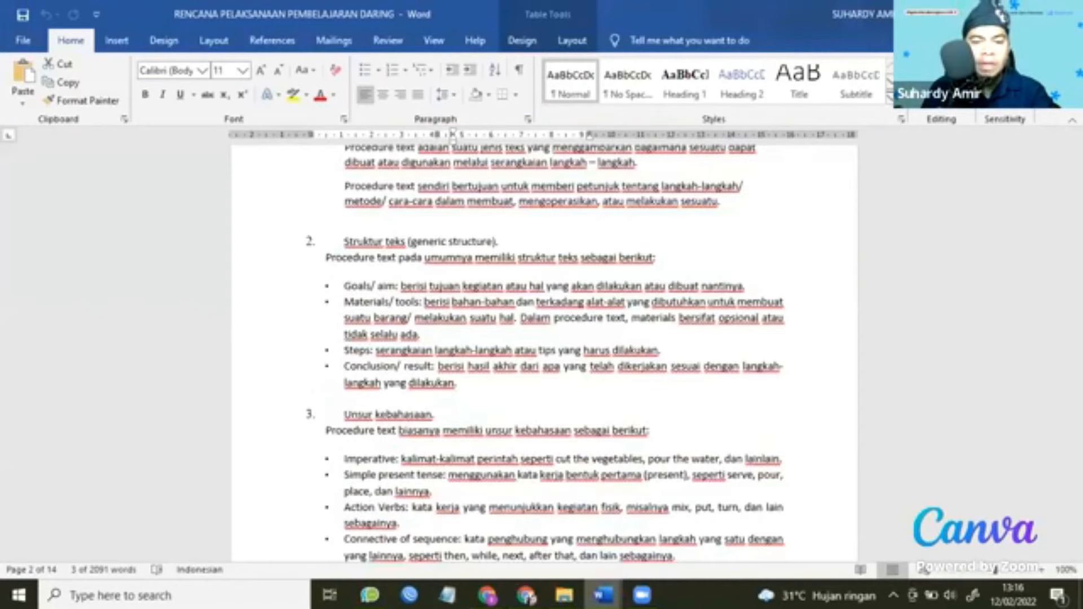
pyautogui.click(518, 531)
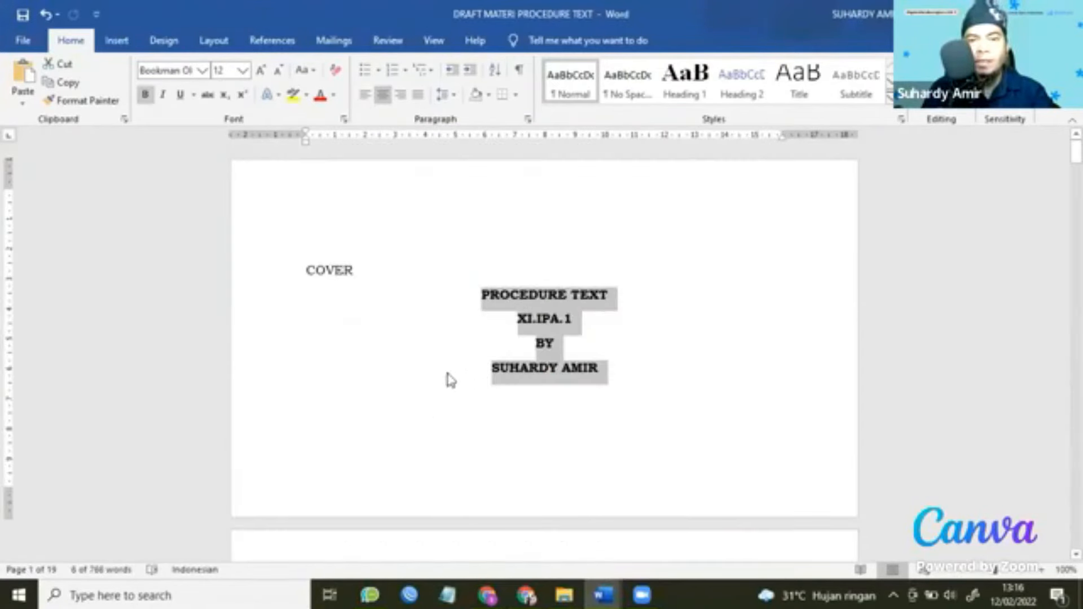
# Review the PROCEDURE TEXT cover page wording, then return to the Canva design.
pyautogui.scroll(-3, 447, 374)
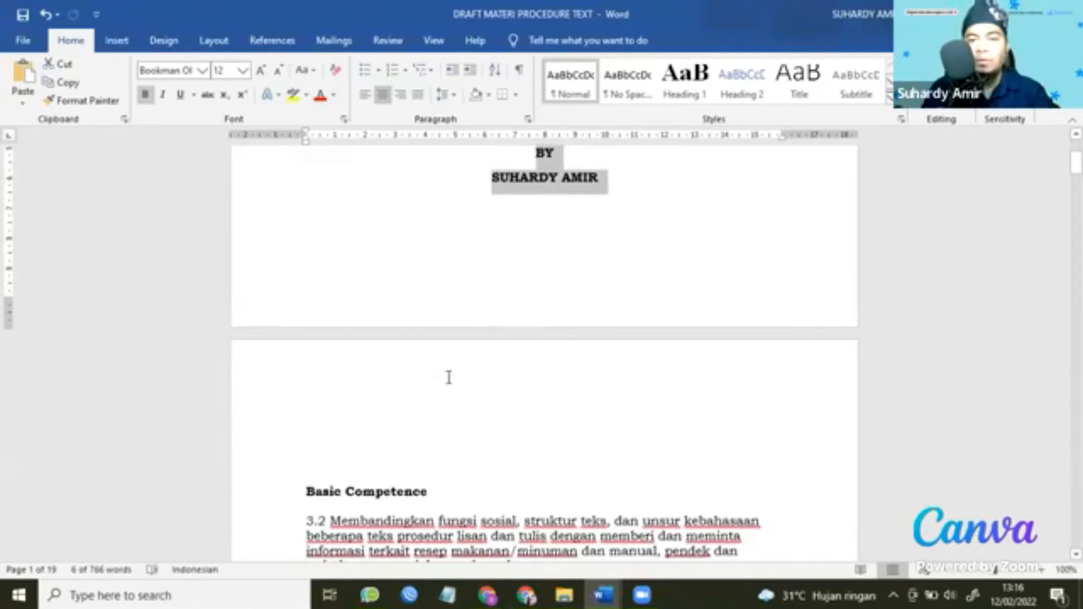
pyautogui.scroll(-5, 452, 379)
pyautogui.scroll(8, 595, 459)
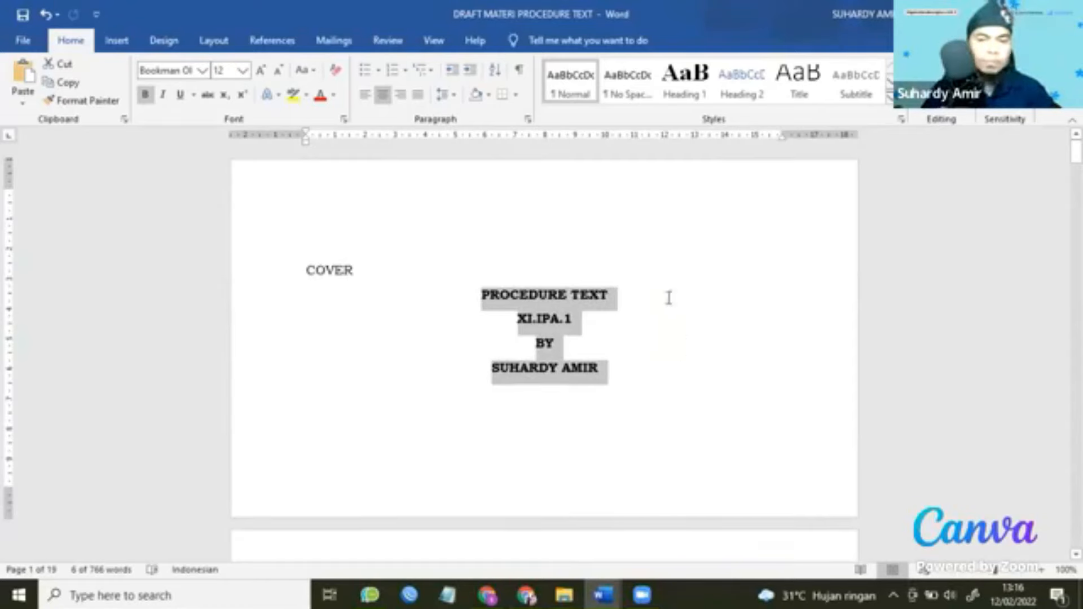
pyautogui.hotkey('alt', 'Tab')
pyautogui.scroll(3, 188, 254)
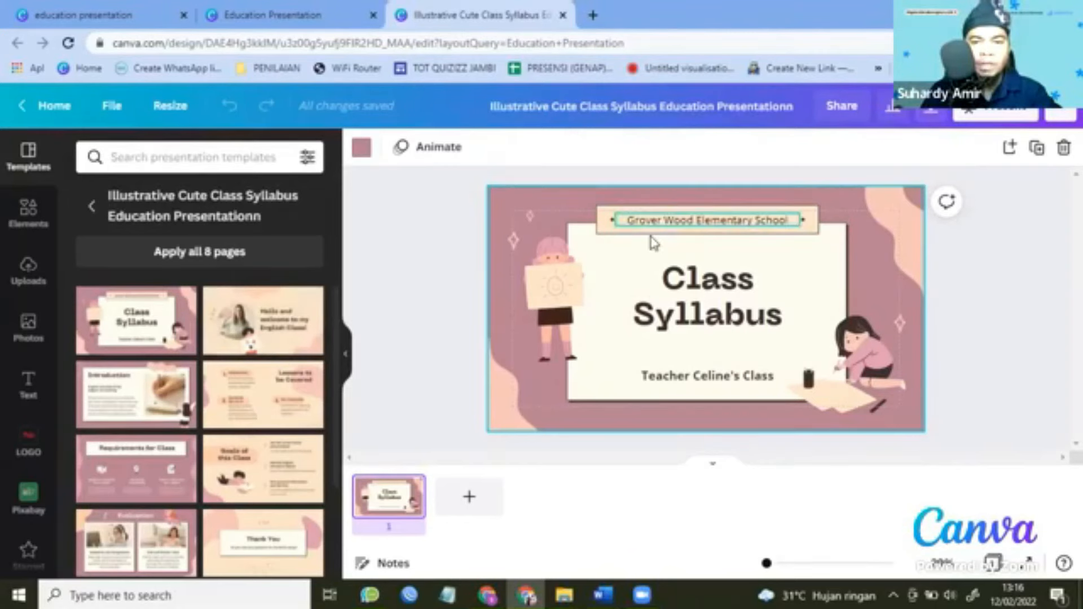
# Replace the Grover Wood Elementary School banner text with 'SMAN 3 TANJUNG JABUNG TIMUR'.
pyautogui.click(735, 251)
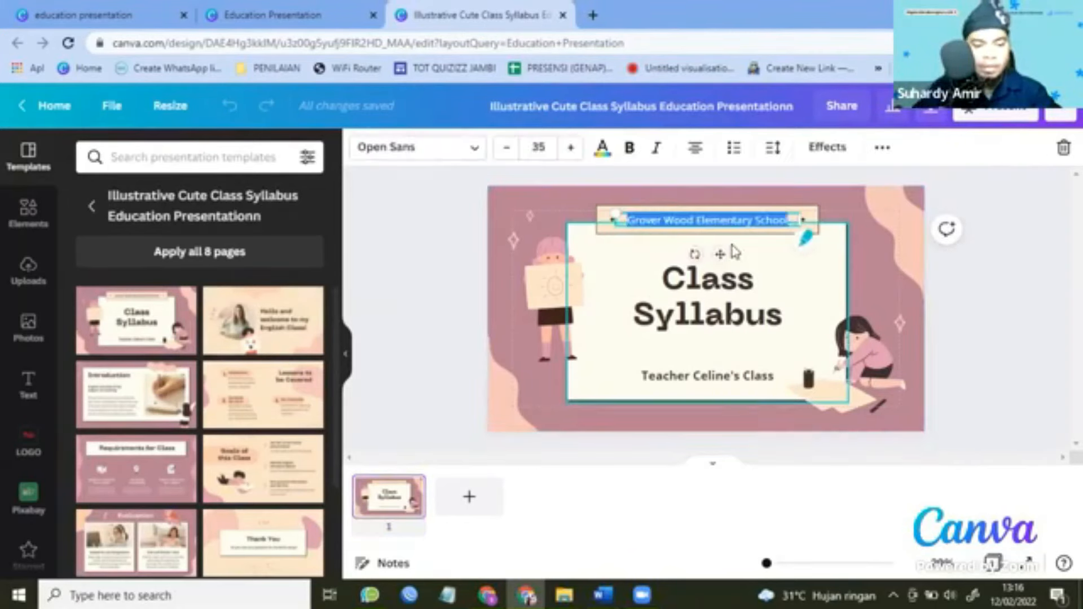
pyautogui.write('SMAN 3')
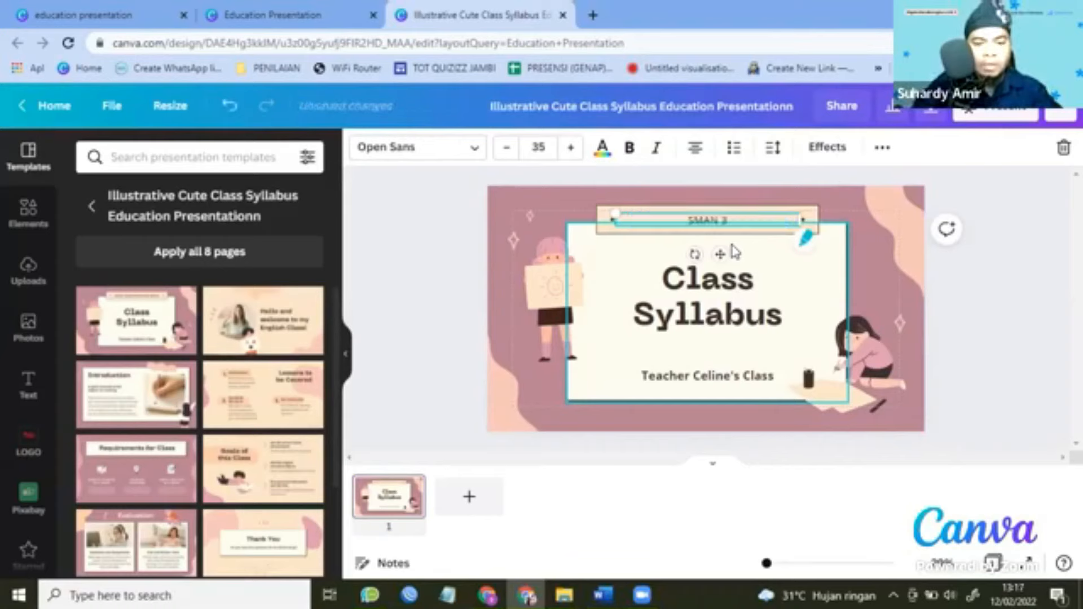
pyautogui.write(' TANJUNG J')
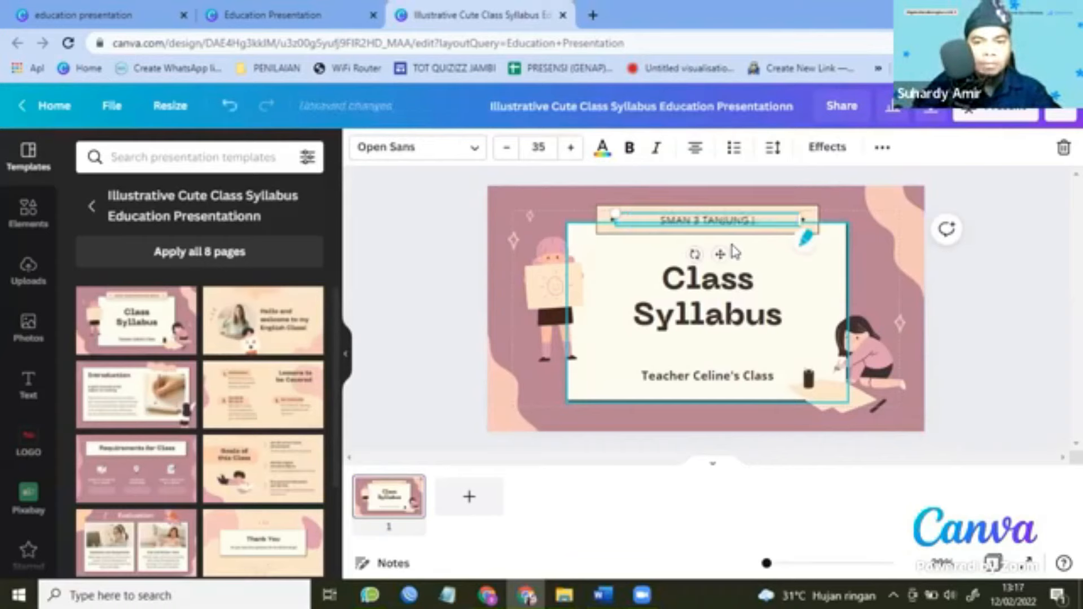
pyautogui.write('ABUNG TIMUR')
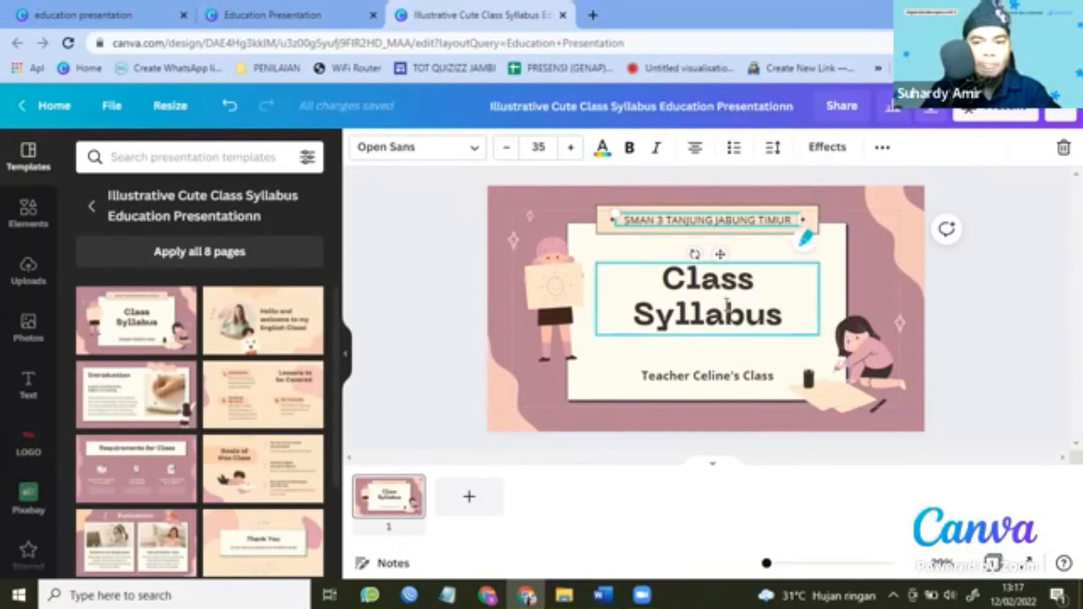
# Retitle the heading 'PROCEDURE TEXT' and shrink it to size 75 so it fits one line.
pyautogui.doubleClick(678, 288)
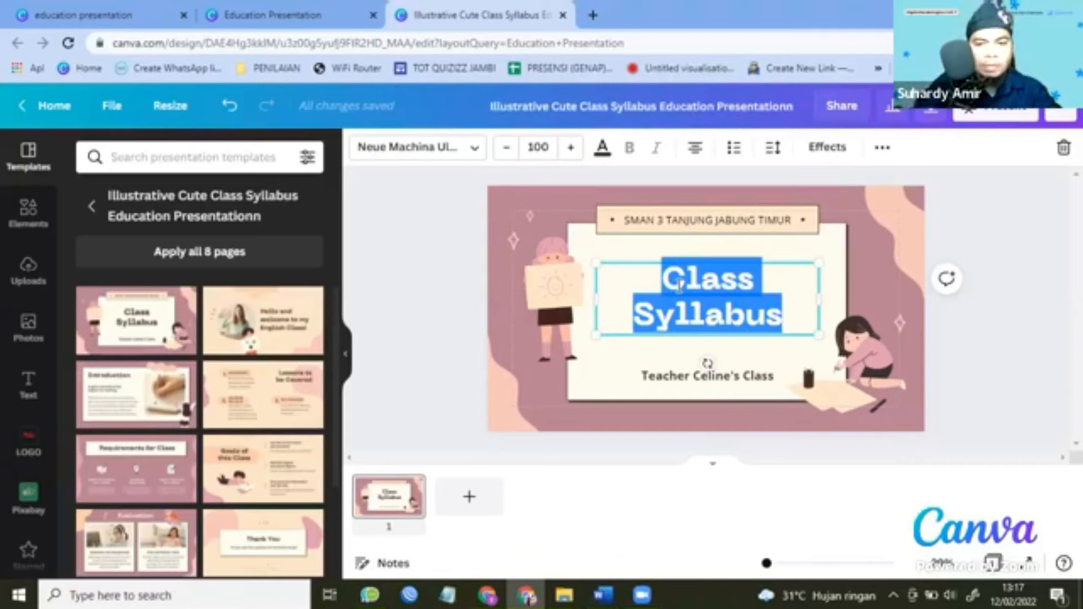
pyautogui.write('PRO')
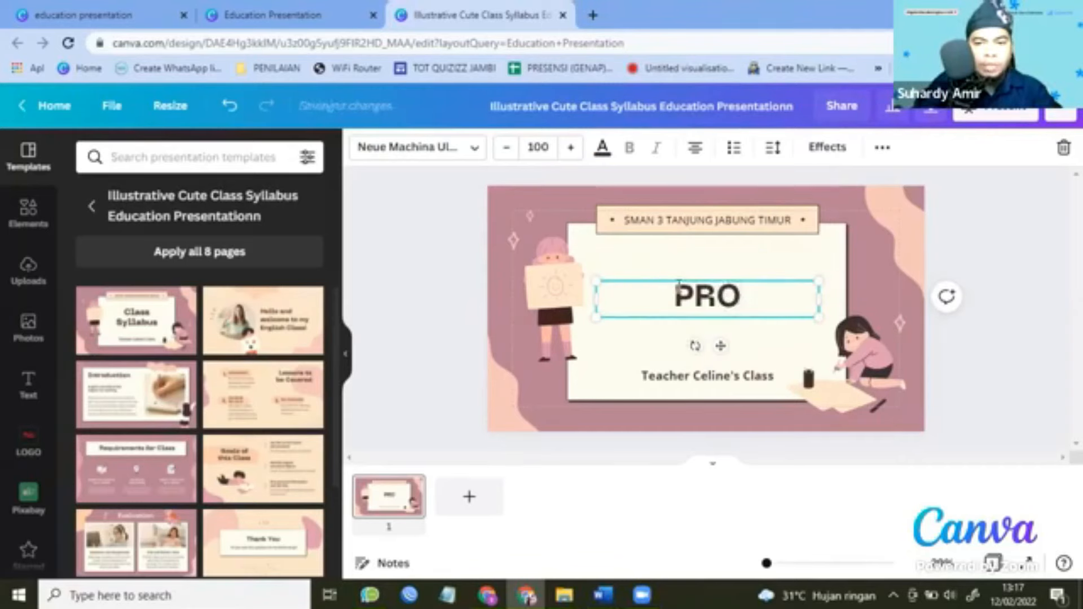
pyautogui.write('CEDURE')
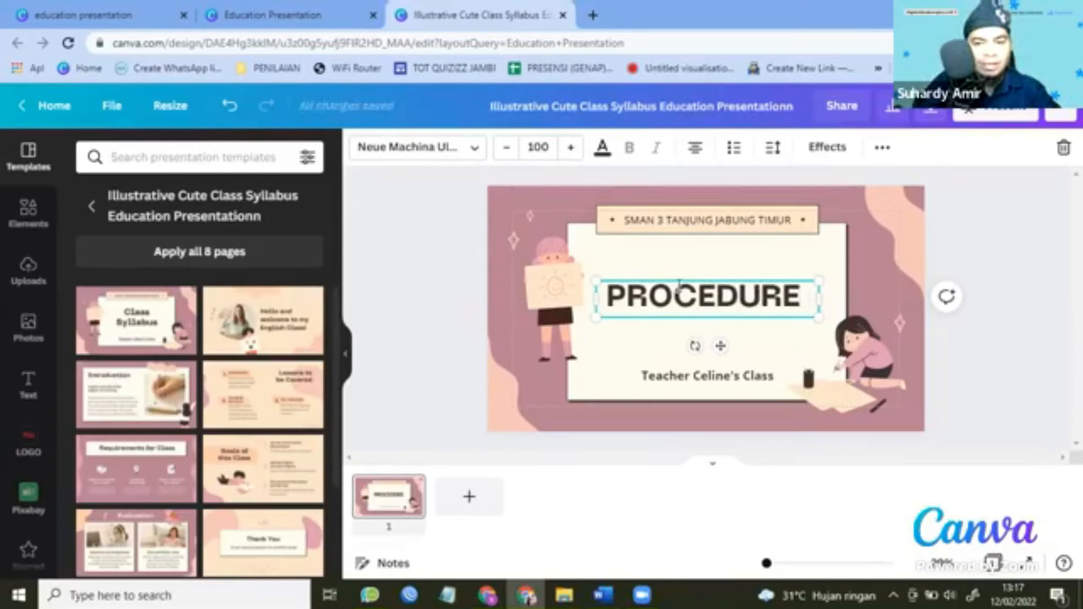
pyautogui.write(' TEXT')
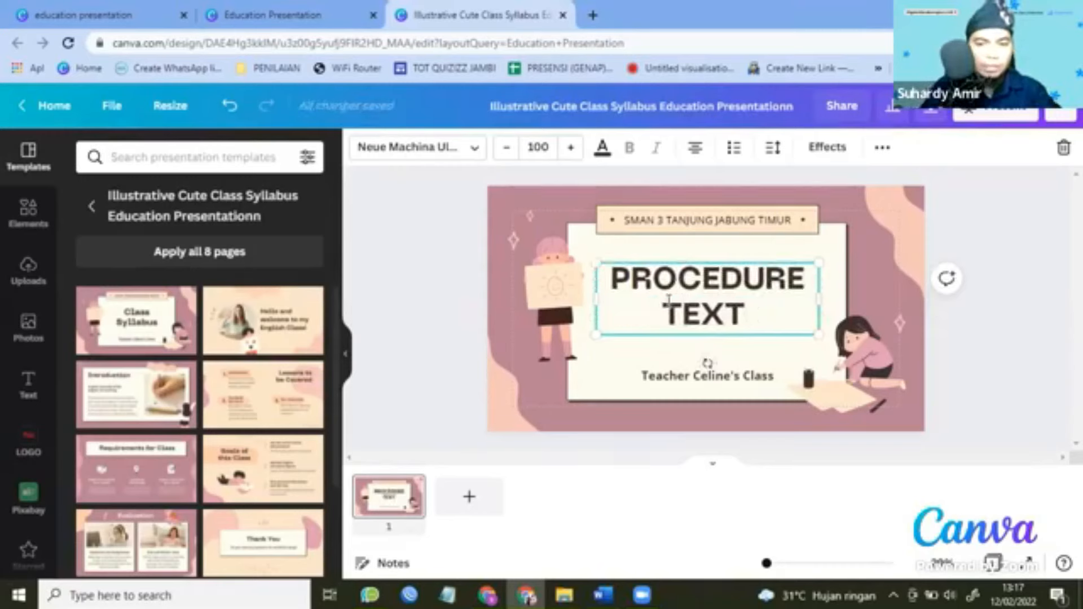
pyautogui.moveTo(614, 279); pyautogui.dragTo(750, 310)
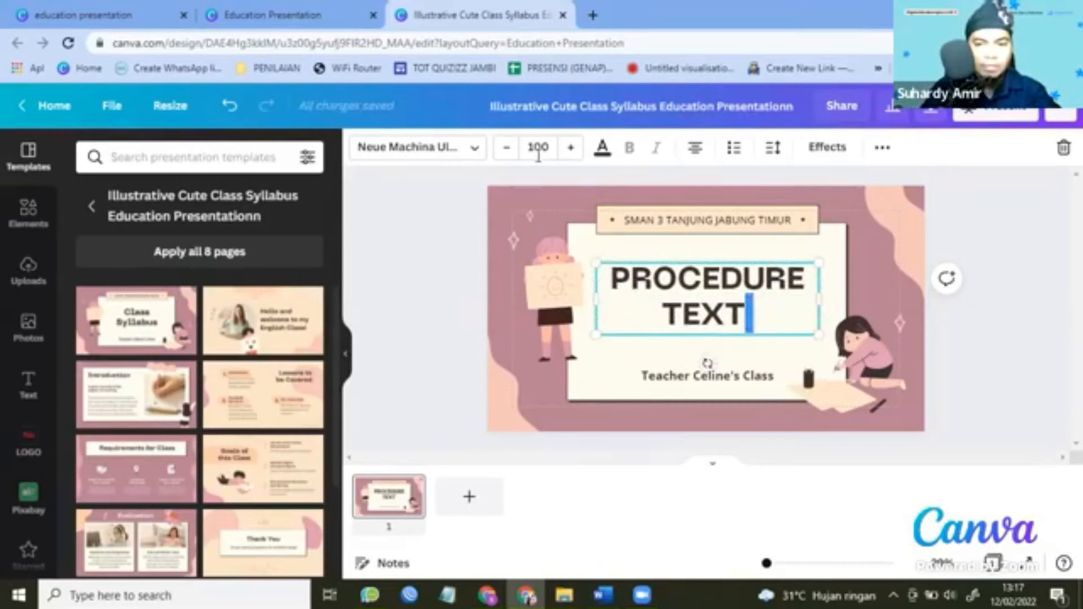
pyautogui.click(510, 154)
pyautogui.click(510, 154)
pyautogui.click(509, 153)
pyautogui.click(509, 153)
pyautogui.click(509, 153)
pyautogui.click(509, 153)
pyautogui.click(509, 152)
pyautogui.click(509, 153)
pyautogui.click(509, 152)
pyautogui.click(509, 152)
pyautogui.click(509, 153)
pyautogui.click(509, 153)
pyautogui.click(509, 152)
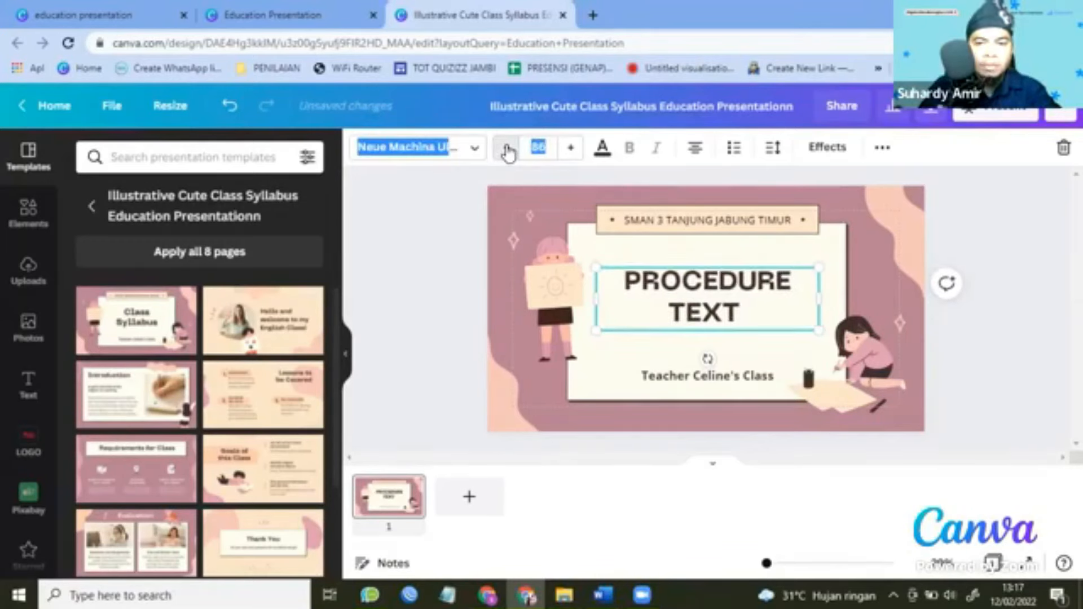
pyautogui.click(509, 152)
pyautogui.click(509, 152)
pyautogui.click(509, 152)
pyautogui.click(509, 152)
pyautogui.click(509, 153)
pyautogui.click(509, 152)
pyautogui.click(509, 153)
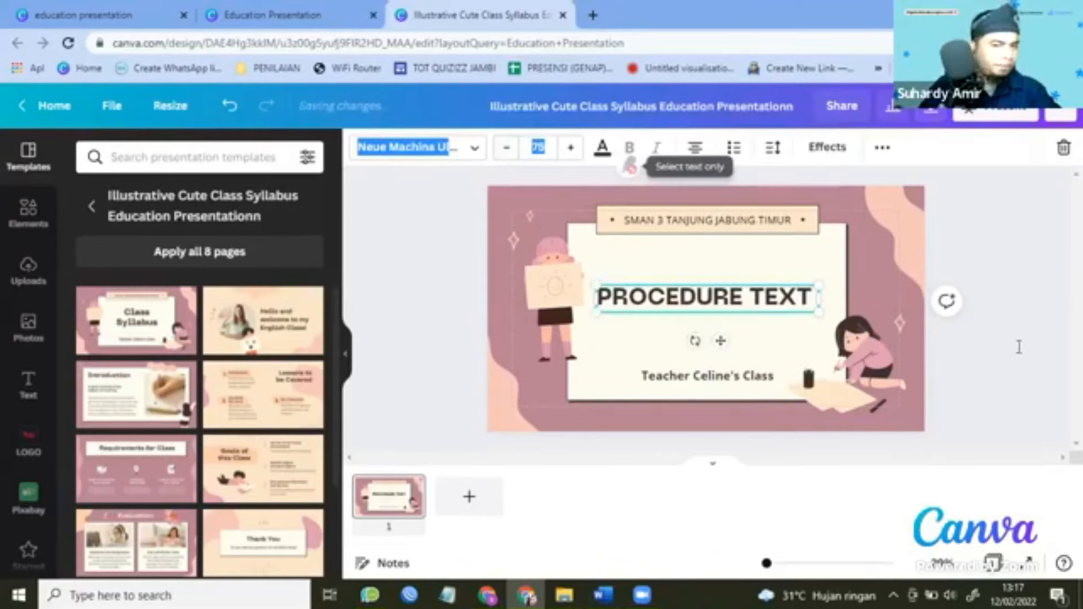
pyautogui.click(733, 381)
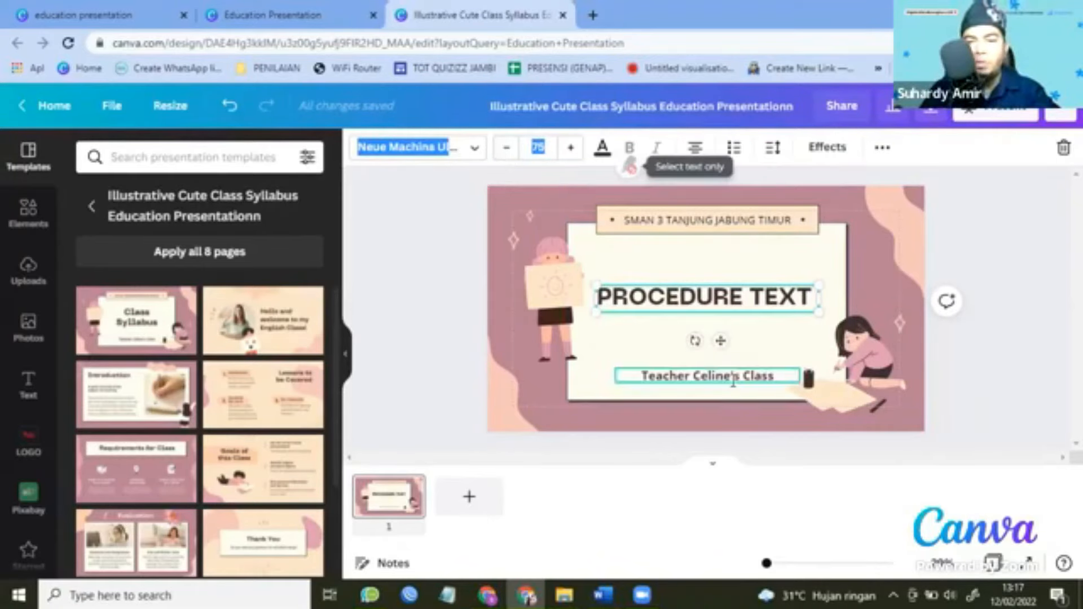
# Overwrite the teacher's-class subtitle with the author's full name in capitals.
pyautogui.click(733, 381)
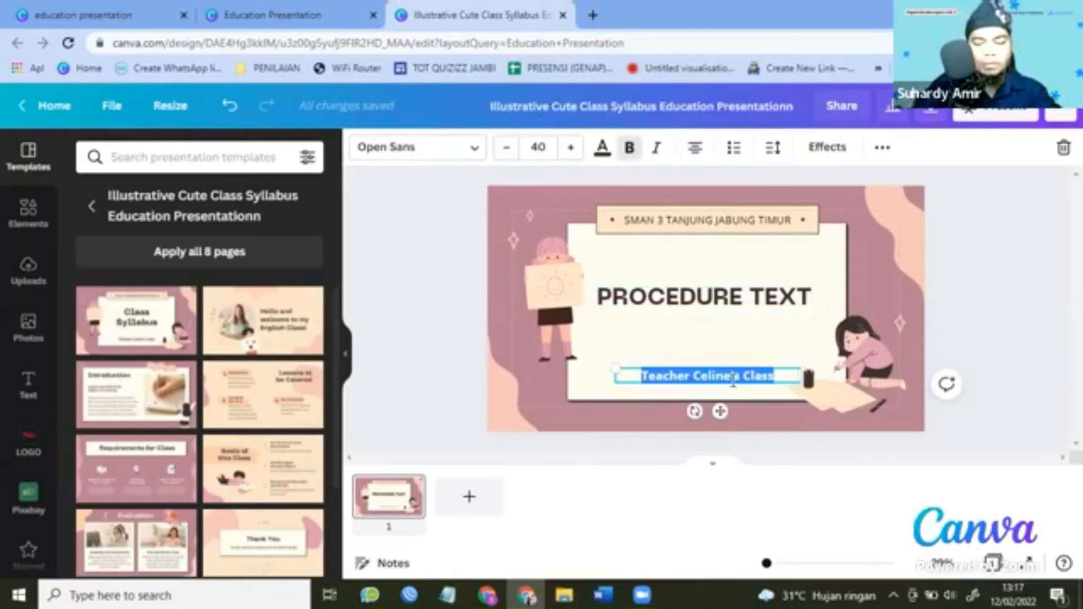
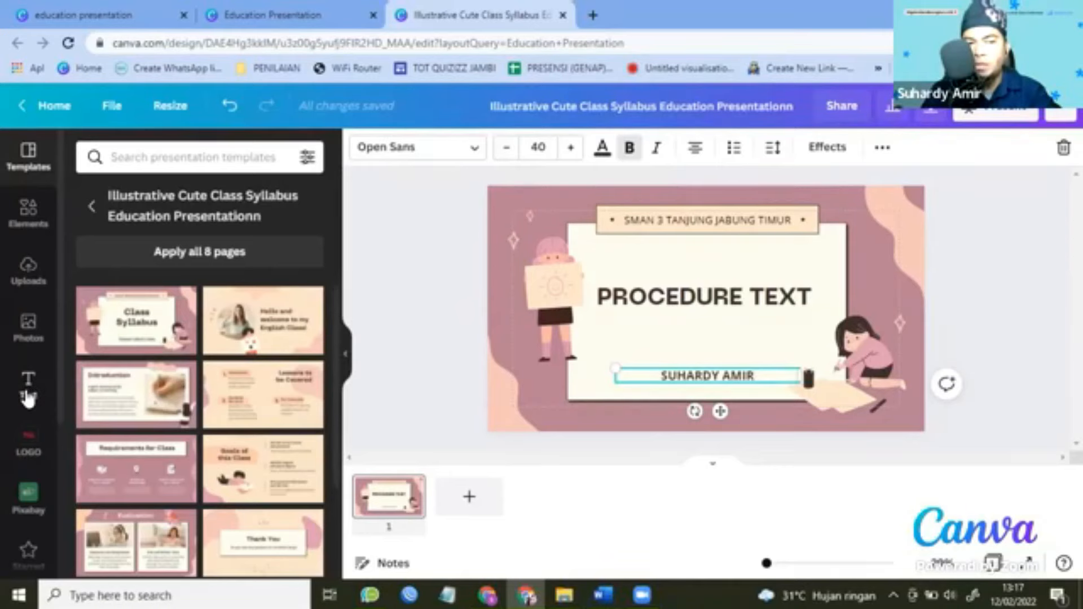
# Add an 'XI.IPA.1' subheading and position it between the title and the author's name.
pyautogui.click(28, 392)
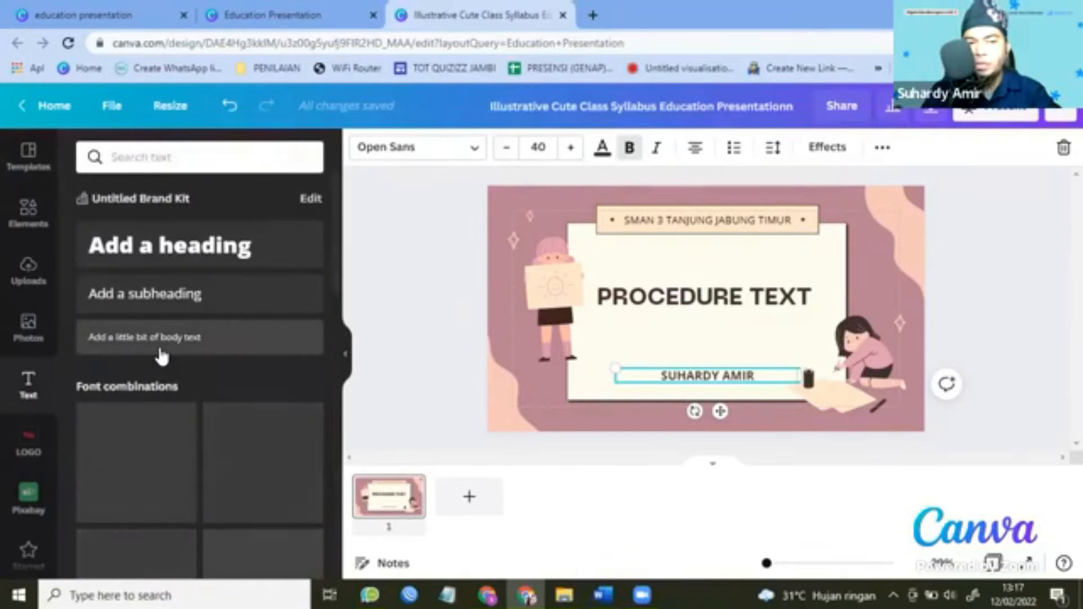
pyautogui.click(133, 312)
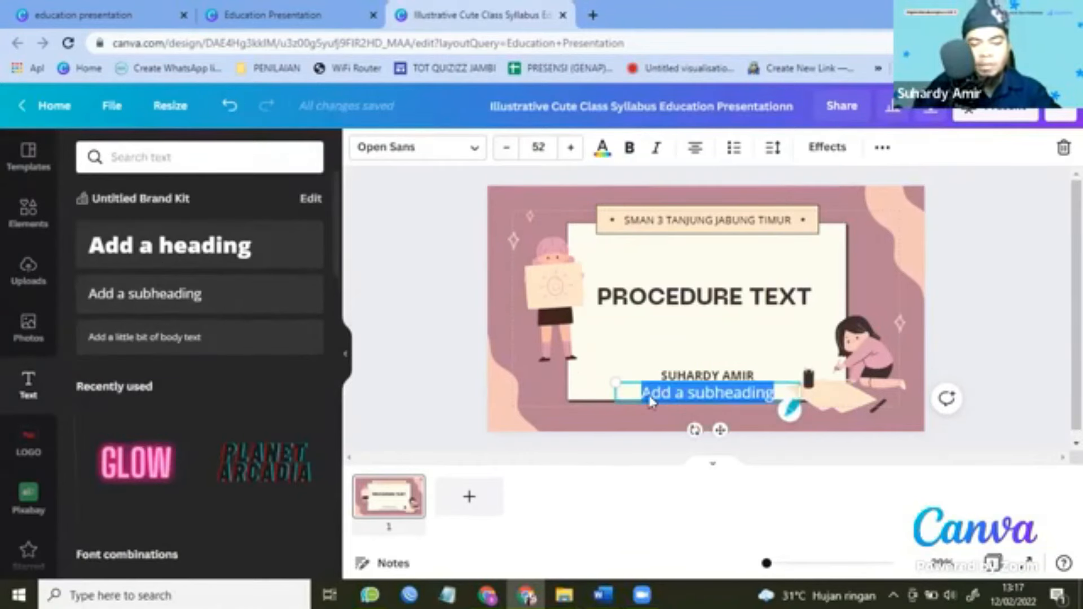
pyautogui.write('XI.IPA.1')
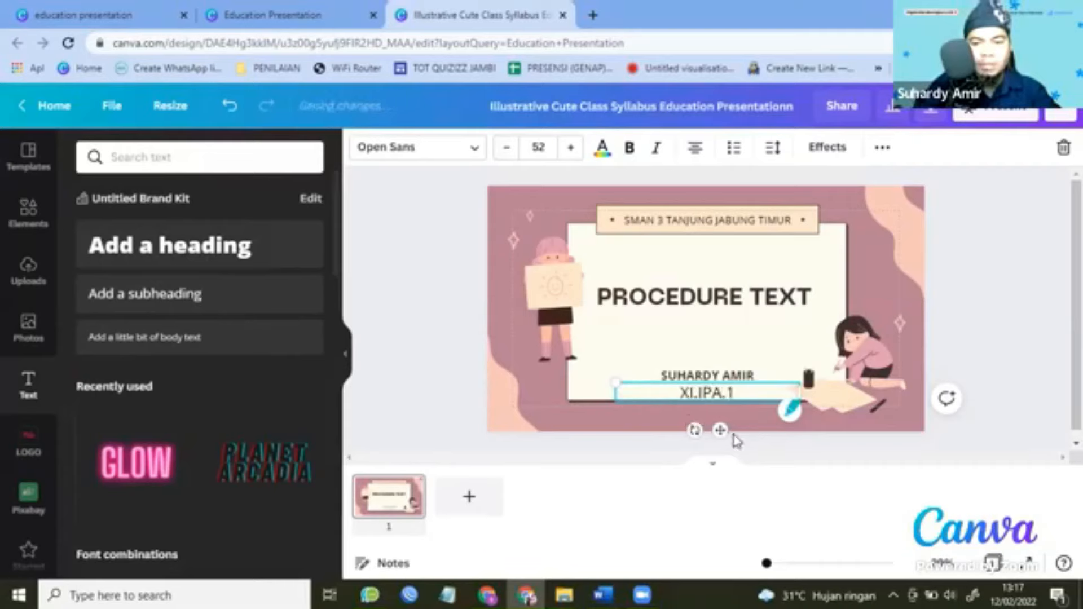
pyautogui.moveTo(716, 382); pyautogui.dragTo(721, 371)
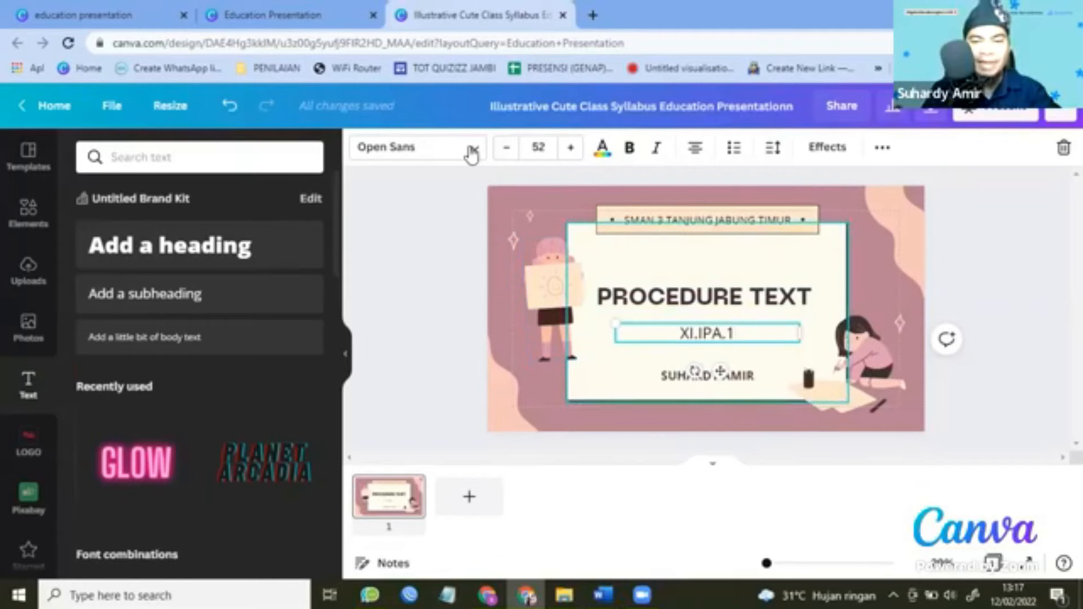
pyautogui.click(473, 150)
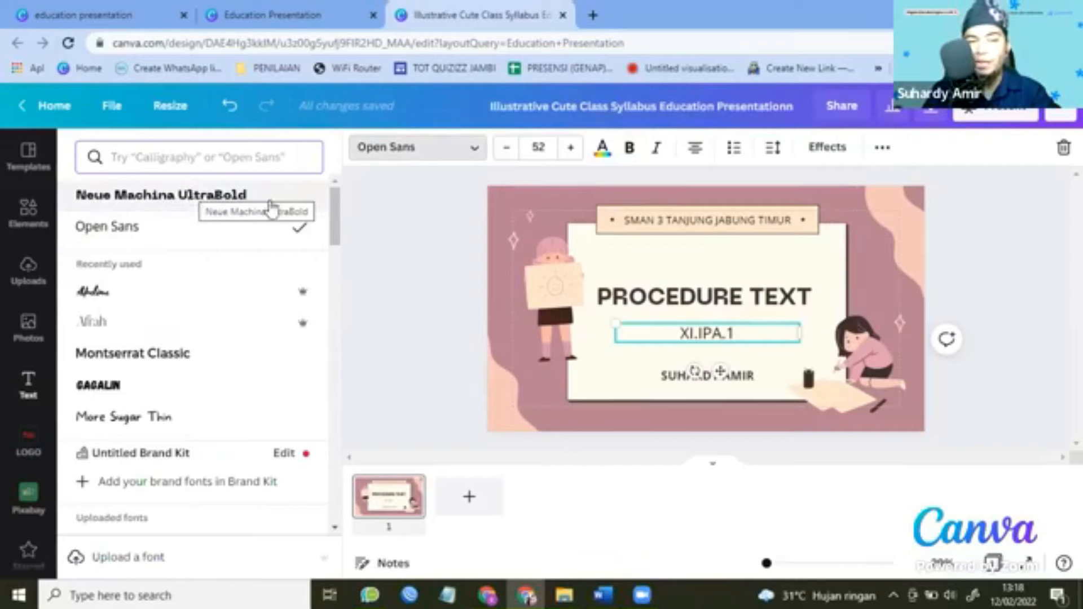
# Set XI.IPA.1 in Neue Machina UltraBold and centre it just below the PROCEDURE TEXT heading.
pyautogui.click(194, 198)
pyautogui.moveTo(719, 361); pyautogui.dragTo(718, 351)
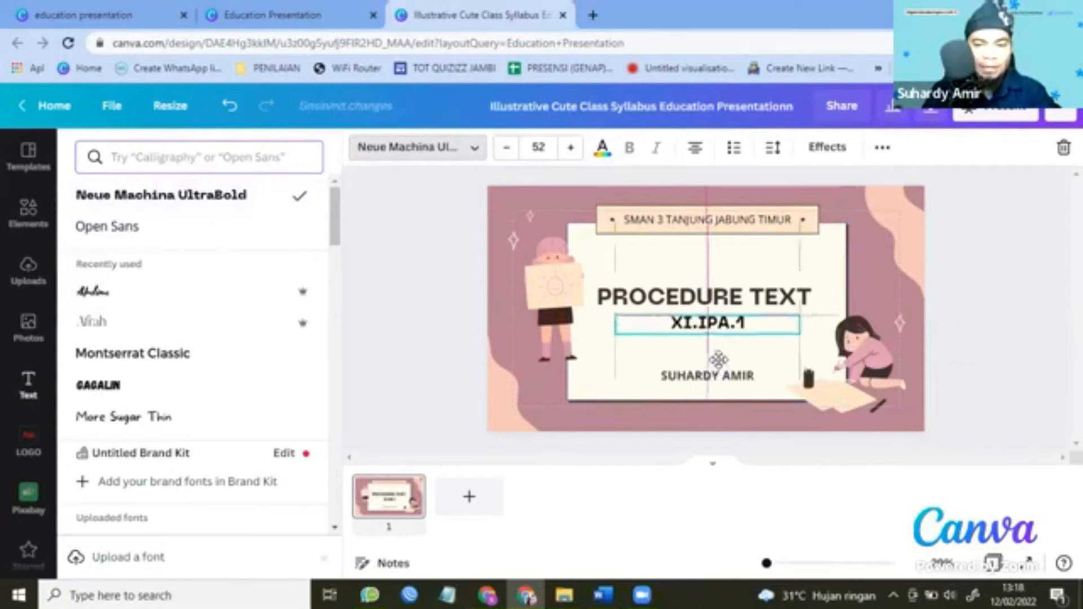
pyautogui.click(599, 159)
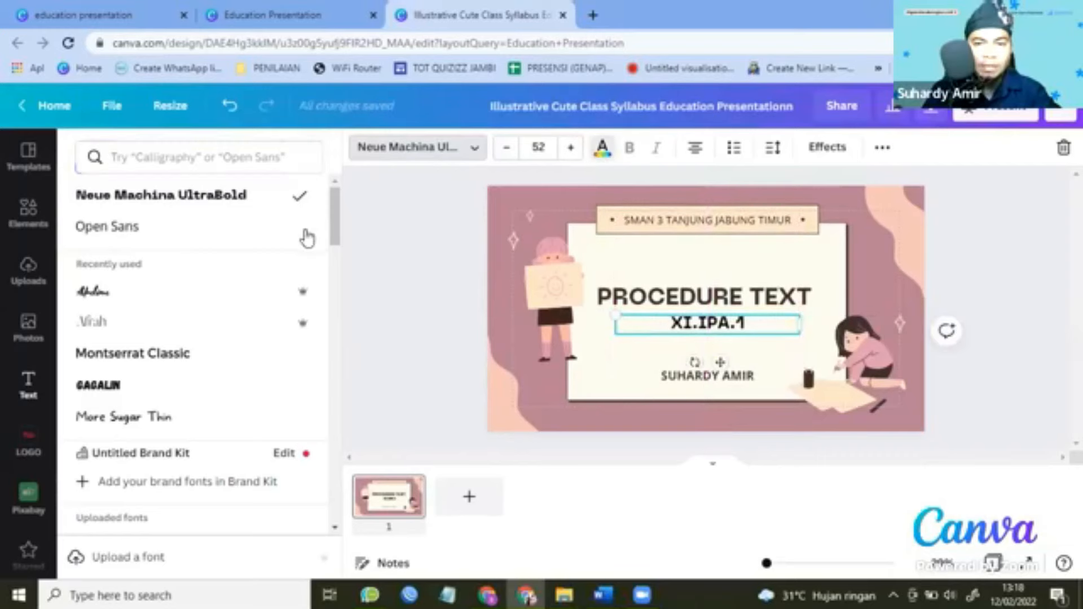
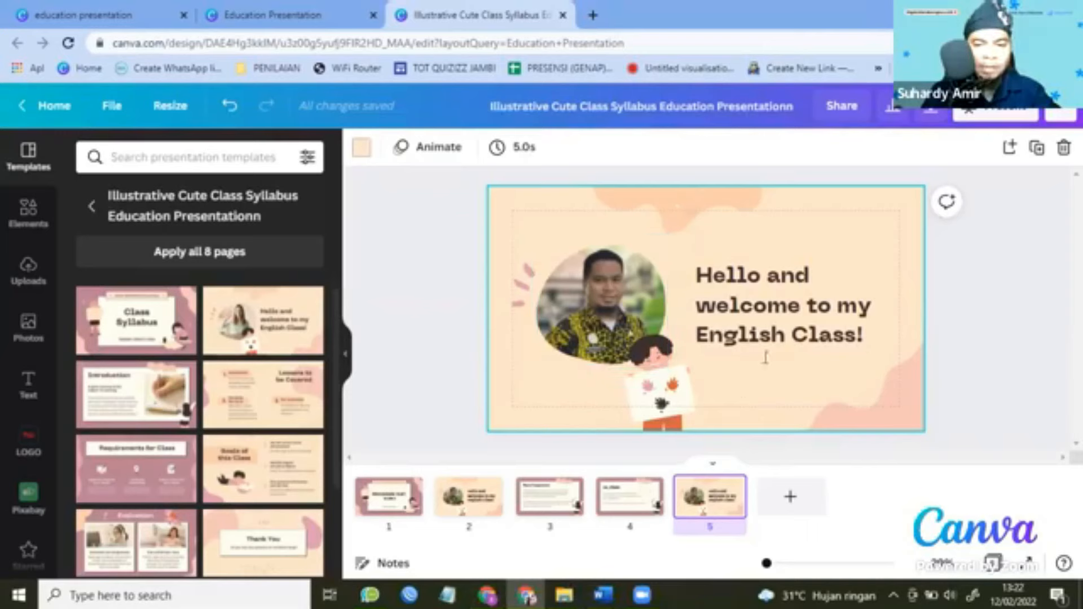
# Delete the photo from slide 5's circular frame and copy the two question lines from the Word draft.
pyautogui.click(625, 307)
pyautogui.press('Delete')
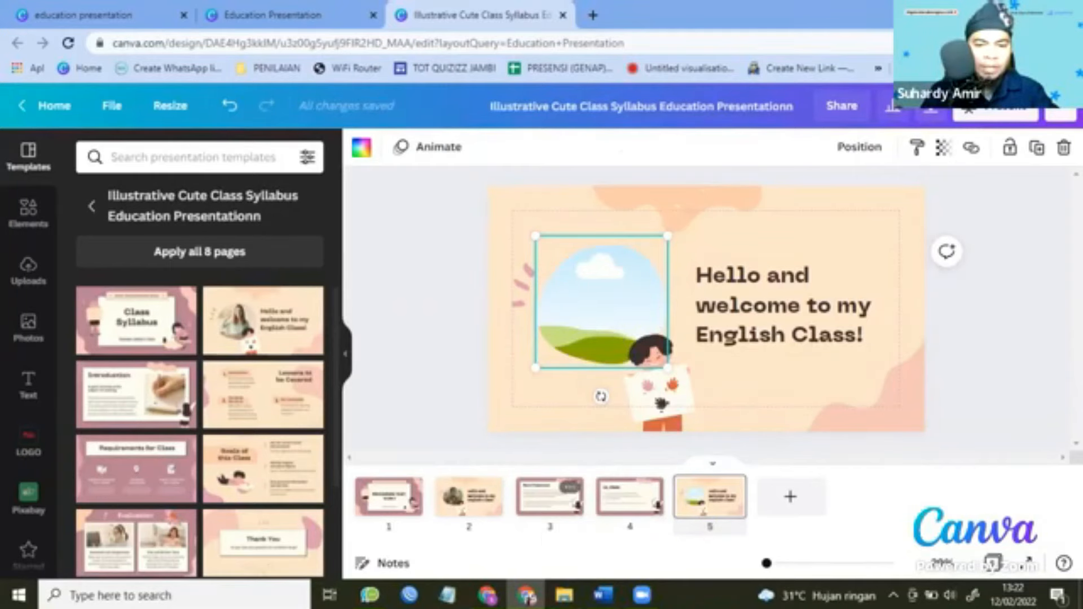
pyautogui.hotkey('alt', 'Tab')
pyautogui.moveTo(306, 377); pyautogui.dragTo(493, 424)
pyautogui.hotkey('ctrl', 'c')
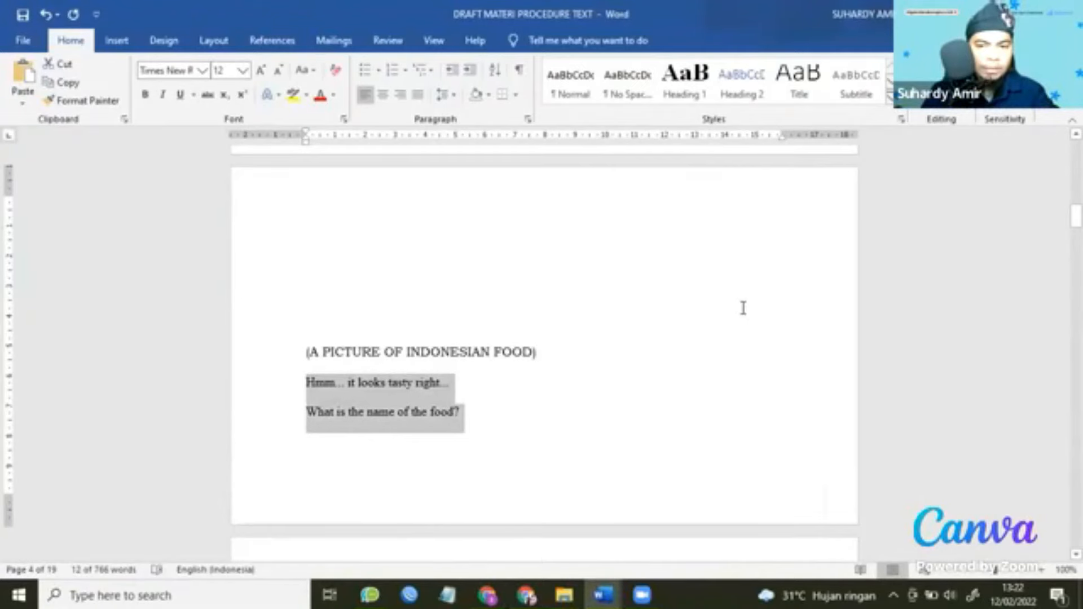
pyautogui.hotkey('alt', 'Tab')
# Paste 'Hmm... it looks tasty right... What is the name of the food?' over the welcome text and narrow its box.
pyautogui.hotkey('ctrl', 'v')
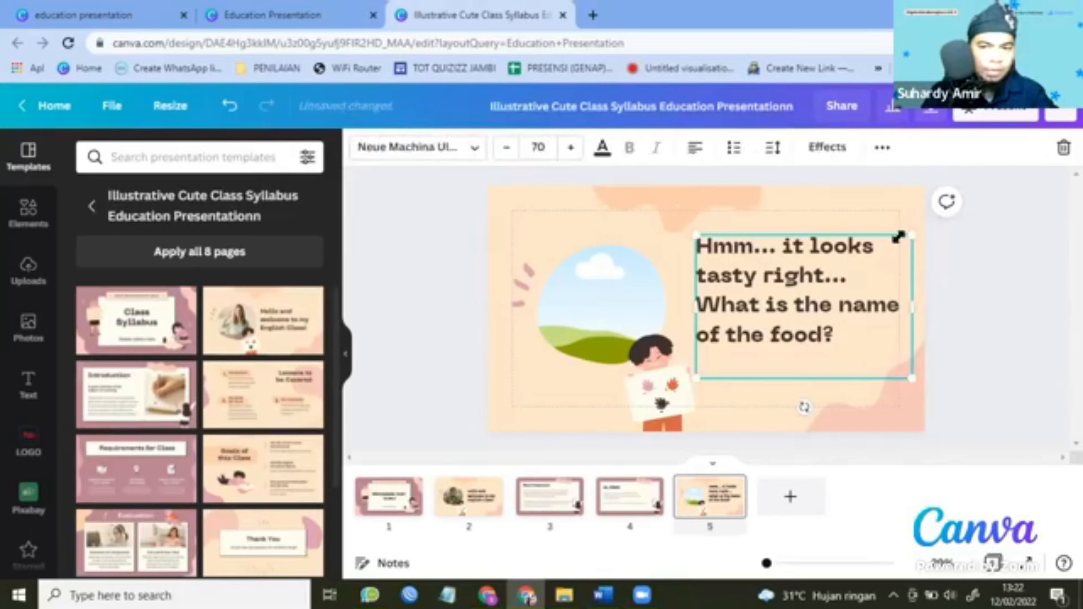
pyautogui.moveTo(899, 237); pyautogui.dragTo(900, 245)
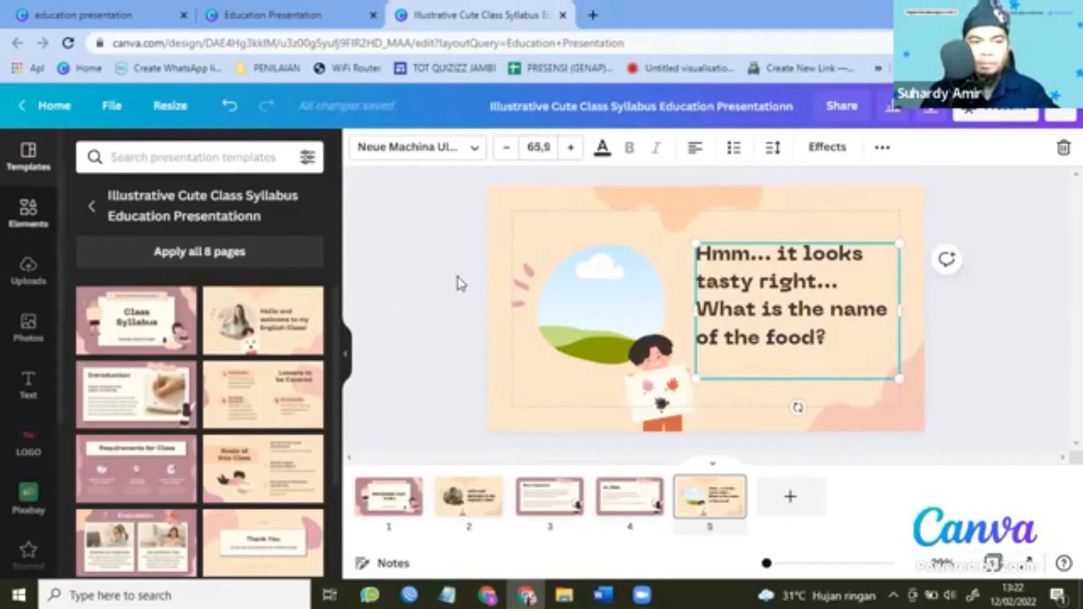
pyautogui.click(28, 212)
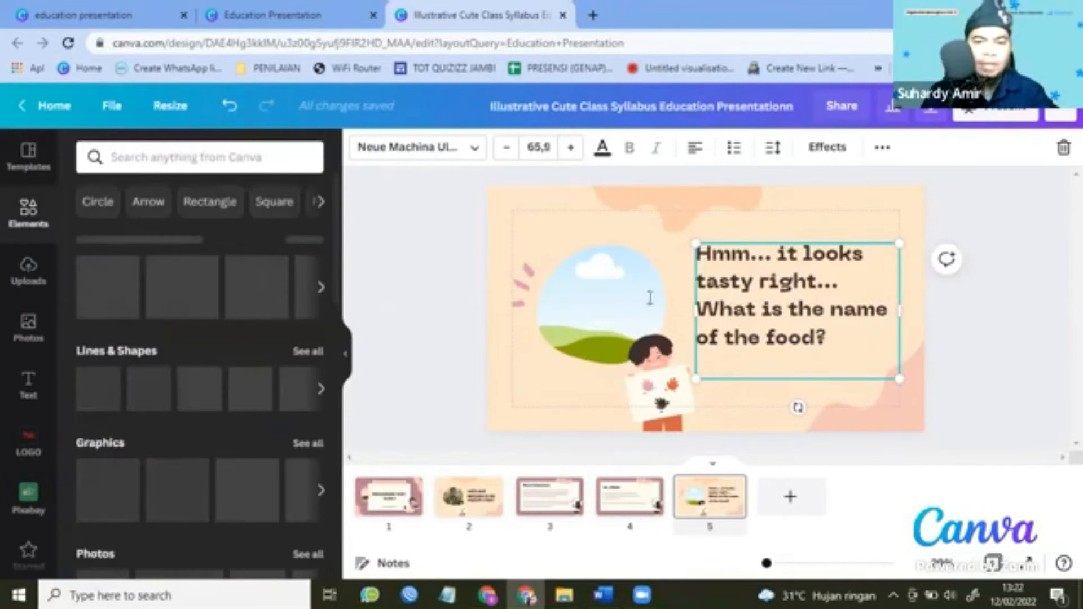
# Search Elements for 'AYAM GEPREK' and filter the results to Photos.
pyautogui.click(264, 167)
pyautogui.write('AYAM GEPREK')
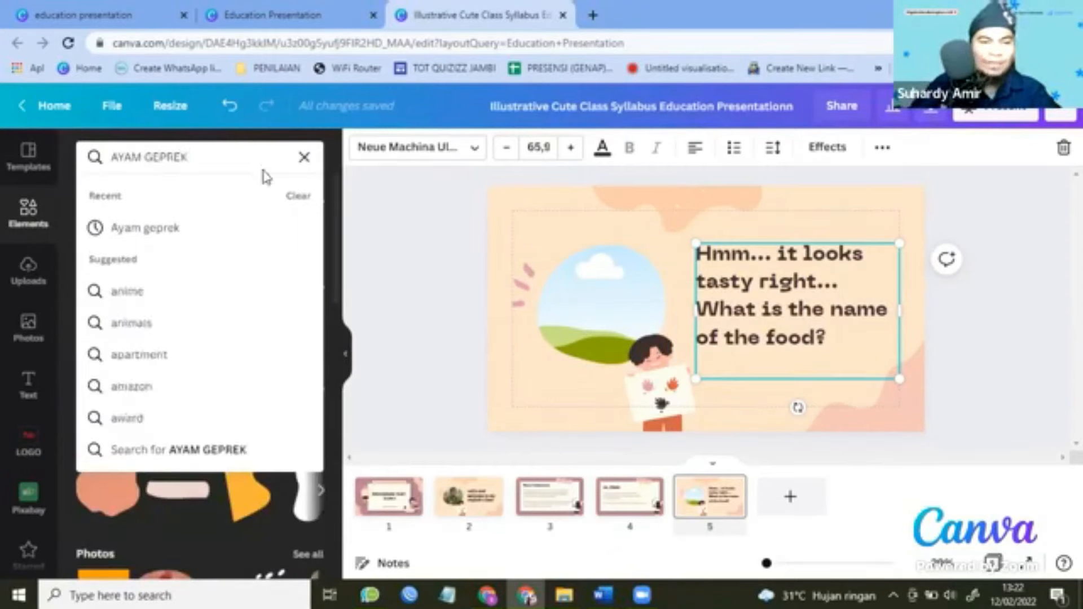
pyautogui.press('Return')
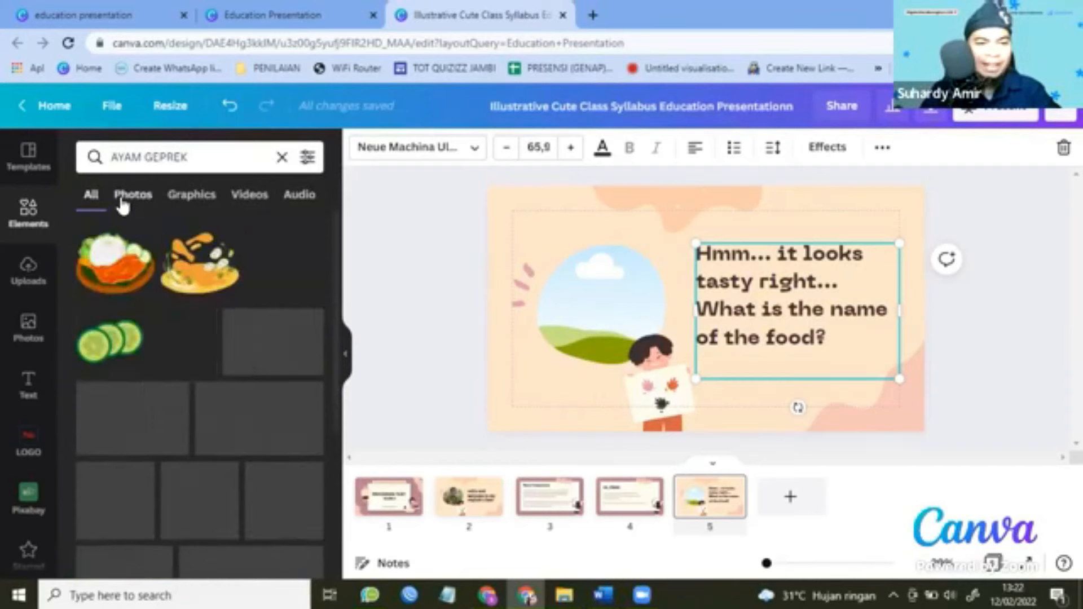
pyautogui.click(138, 202)
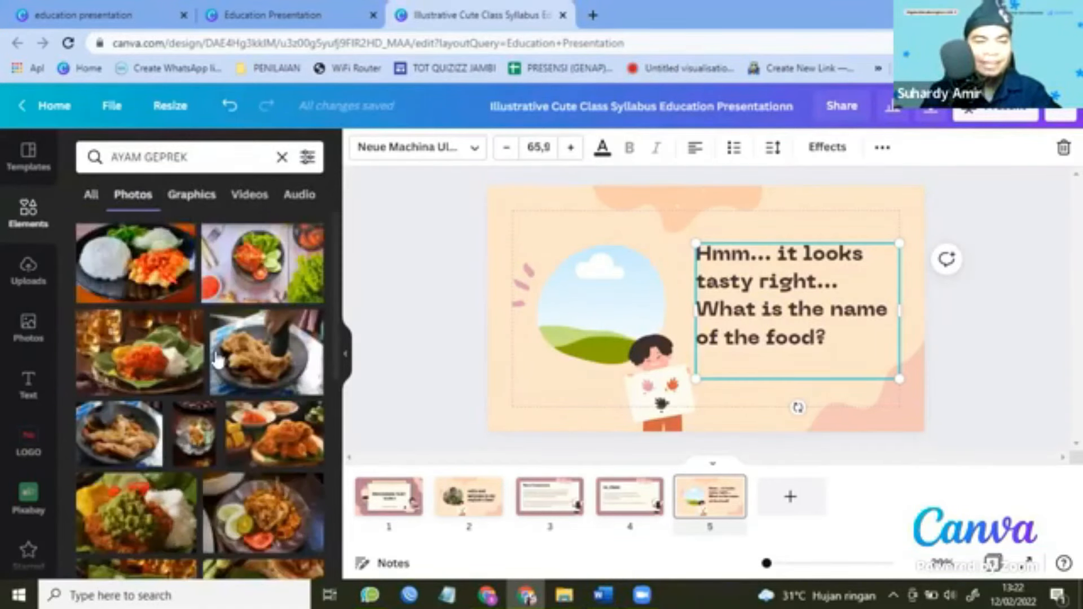
pyautogui.scroll(-2, 219, 364)
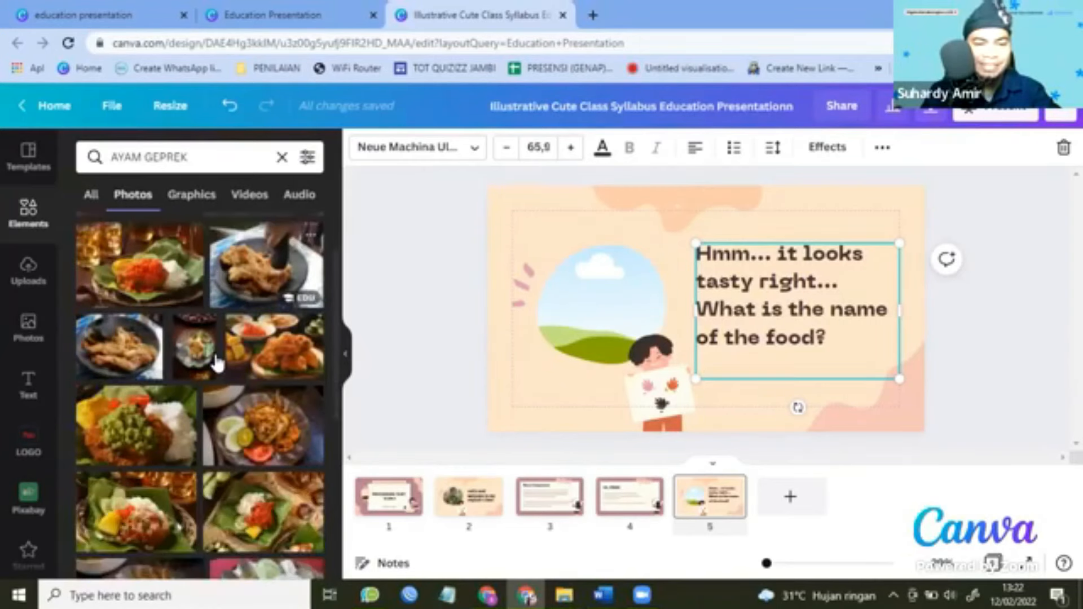
pyautogui.scroll(-2, 218, 364)
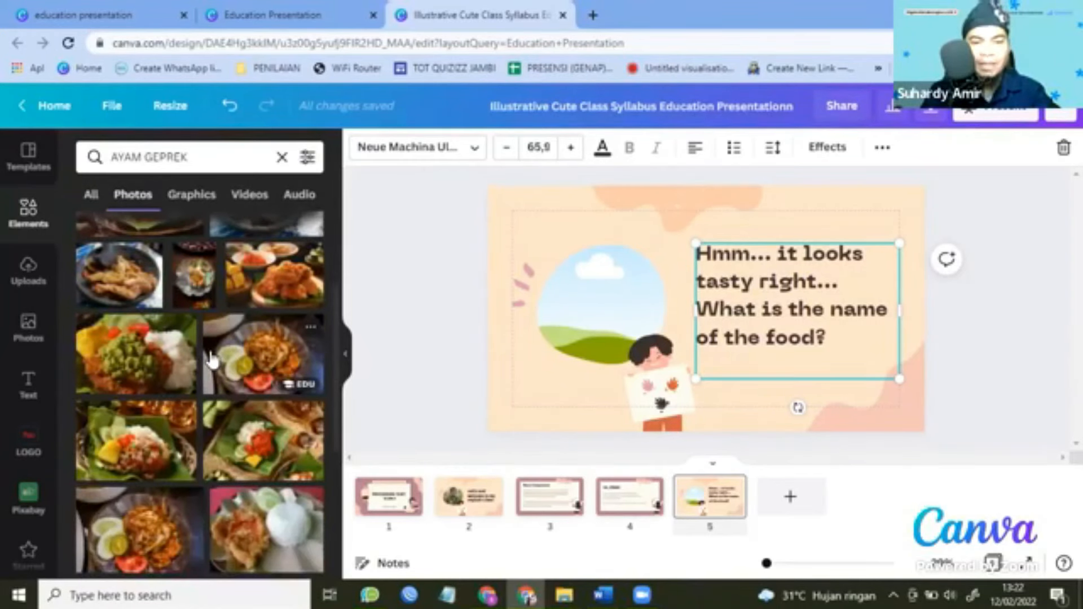
pyautogui.scroll(4, 211, 359)
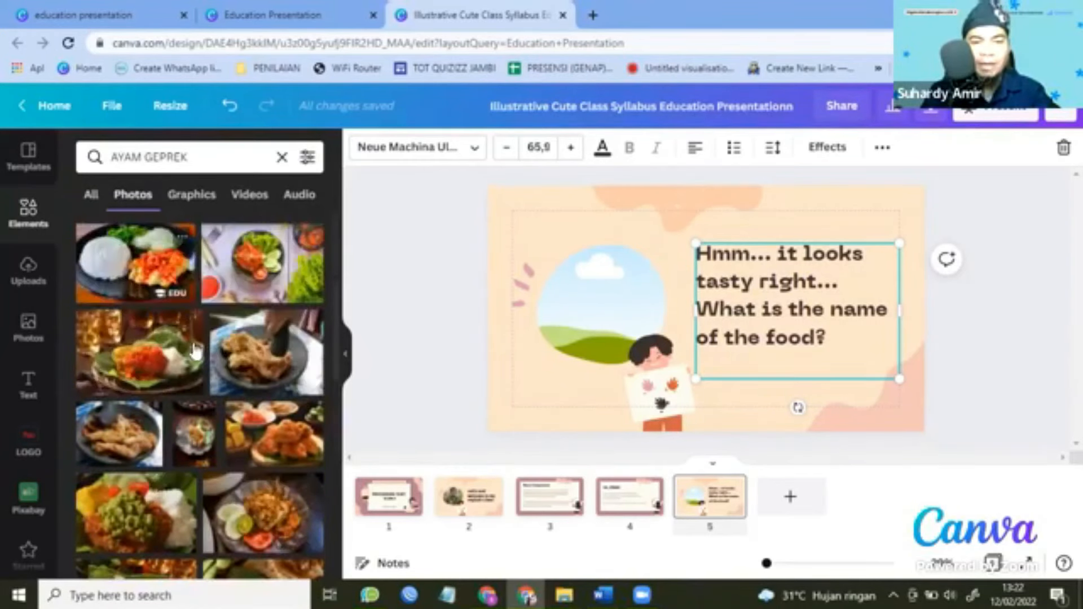
# Drop the first AYAM GEPREK photo into the circular frame and nudge the question text slightly up-left.
pyautogui.click(135, 269)
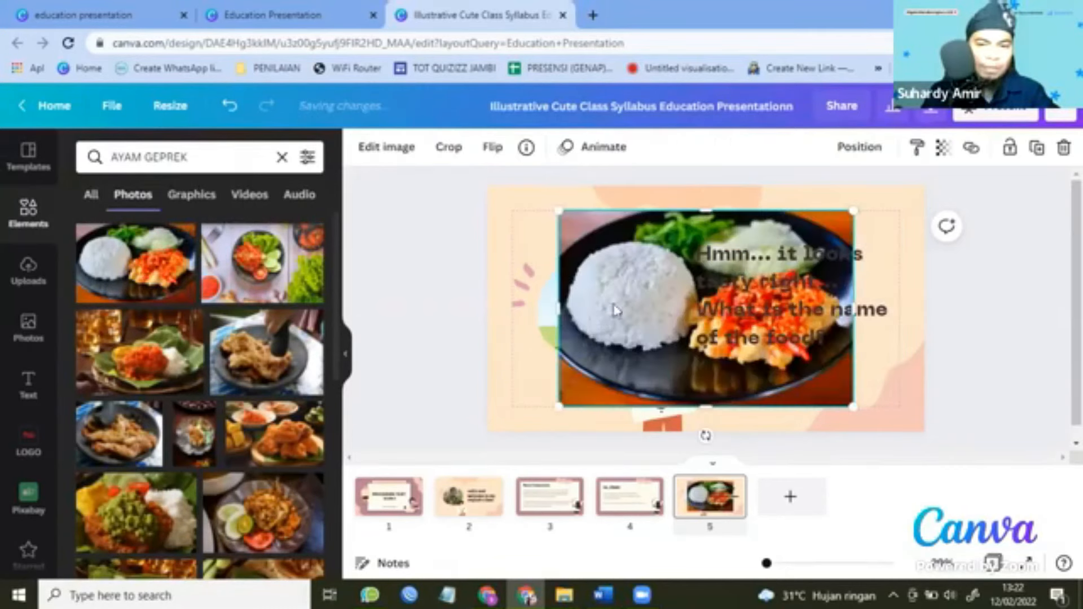
pyautogui.moveTo(592, 308); pyautogui.dragTo(570, 307)
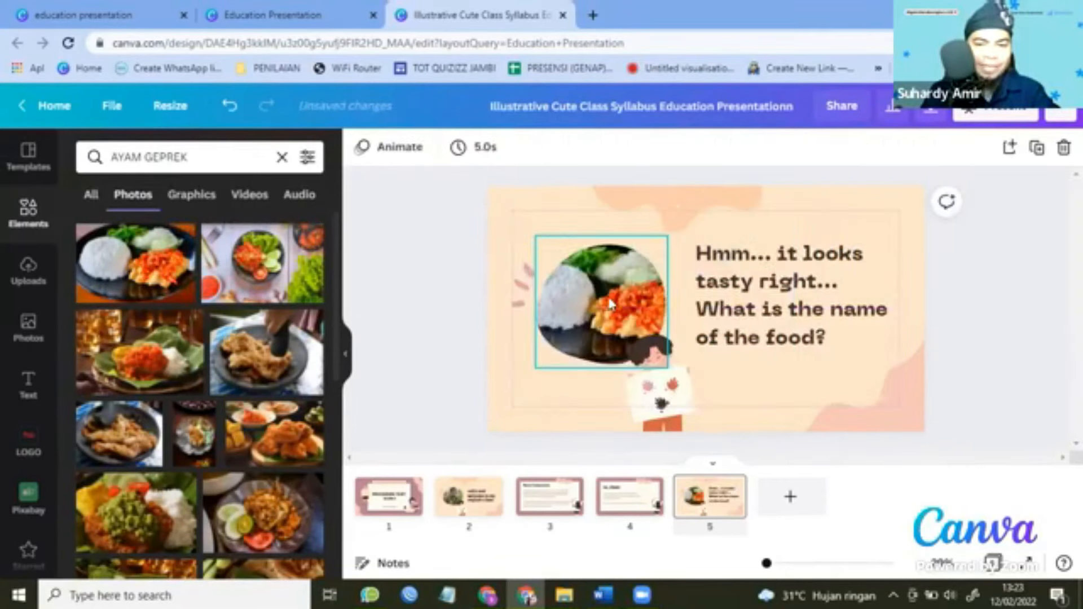
pyautogui.click(737, 299)
pyautogui.moveTo(737, 299); pyautogui.dragTo(732, 297)
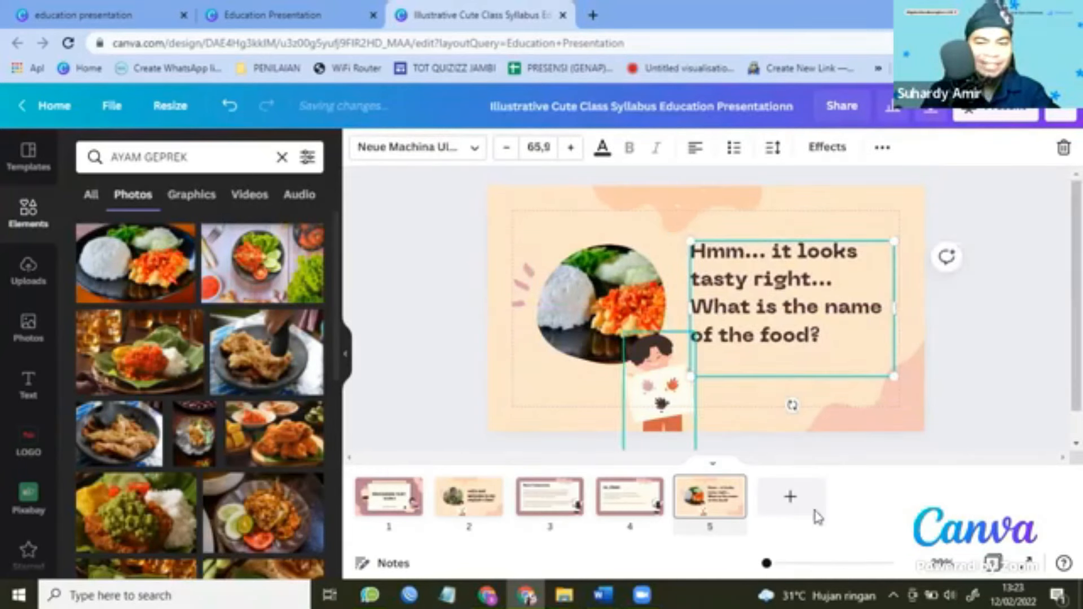
# Review the Word draft, then duplicate slide 5 as slide 6.
pyautogui.click(602, 596)
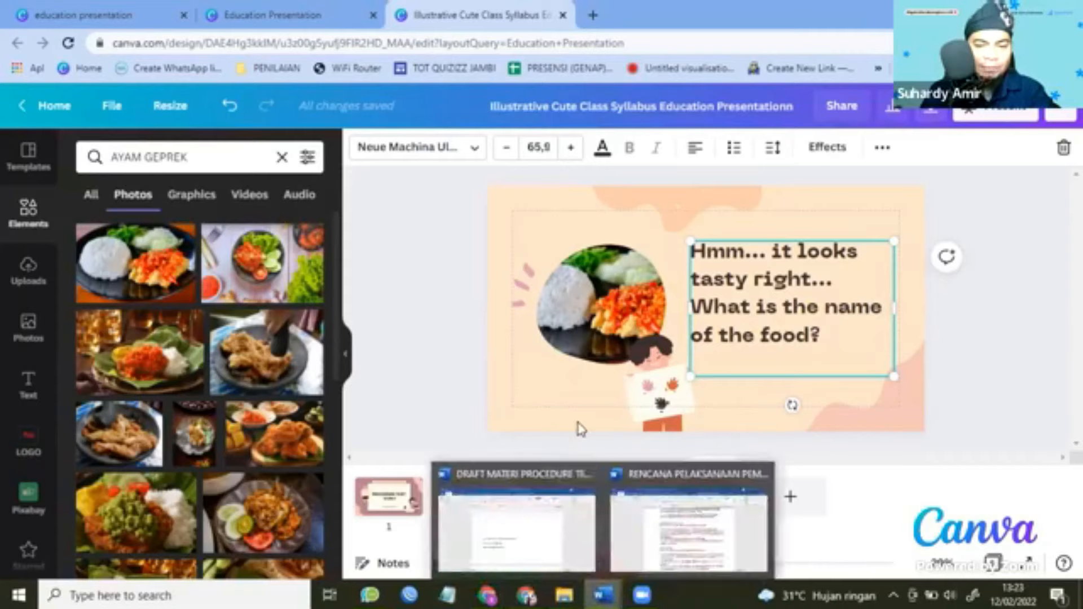
pyautogui.click(572, 515)
pyautogui.scroll(-20, 581, 423)
pyautogui.scroll(1, 322, 235)
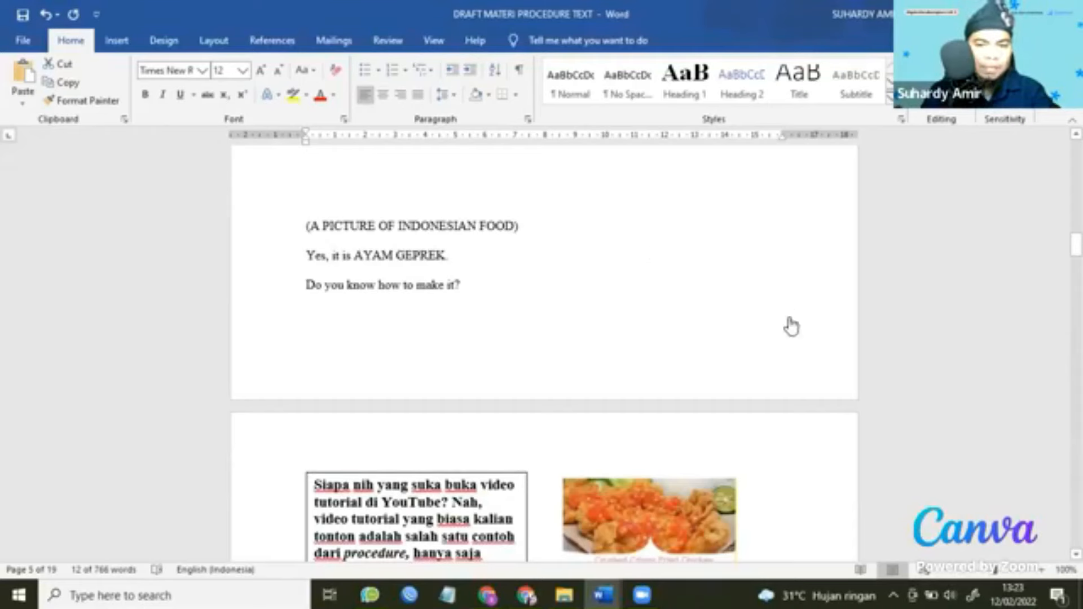
pyautogui.hotkey('alt', 'Tab')
pyautogui.rightClick(749, 381)
pyautogui.click(813, 293)
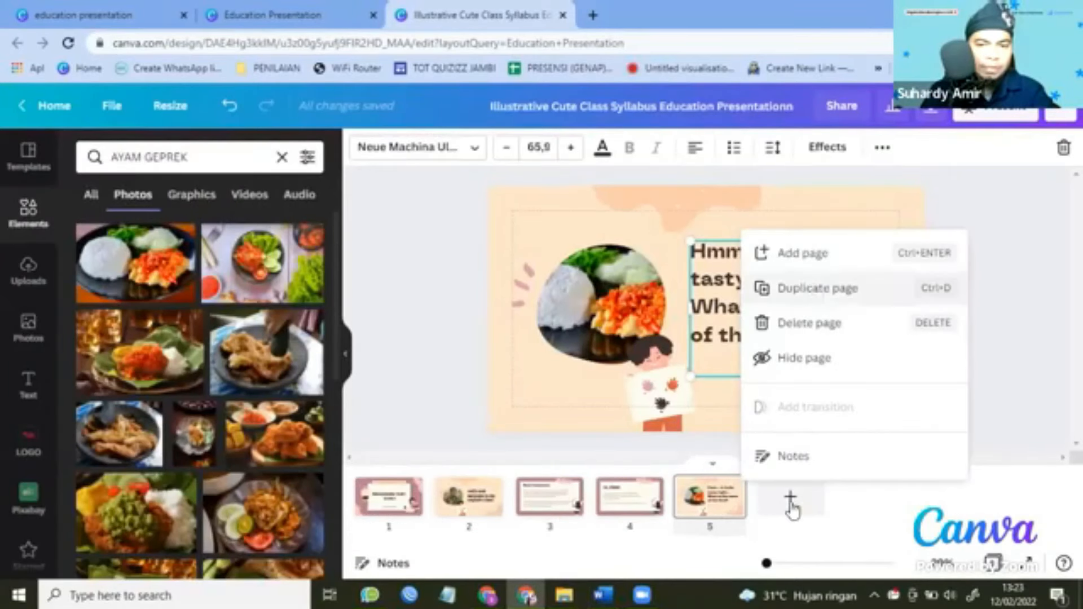
# Replace slide 6's photo with the pestle-and-plate AYAM GEPREK photo in the circular frame.
pyautogui.click(593, 295)
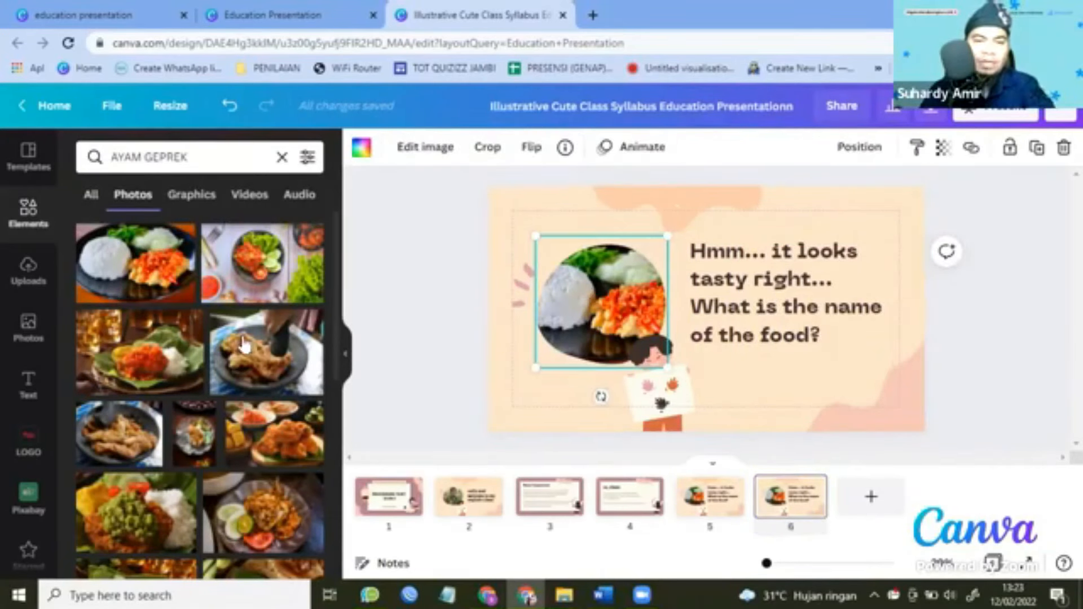
pyautogui.press('Delete')
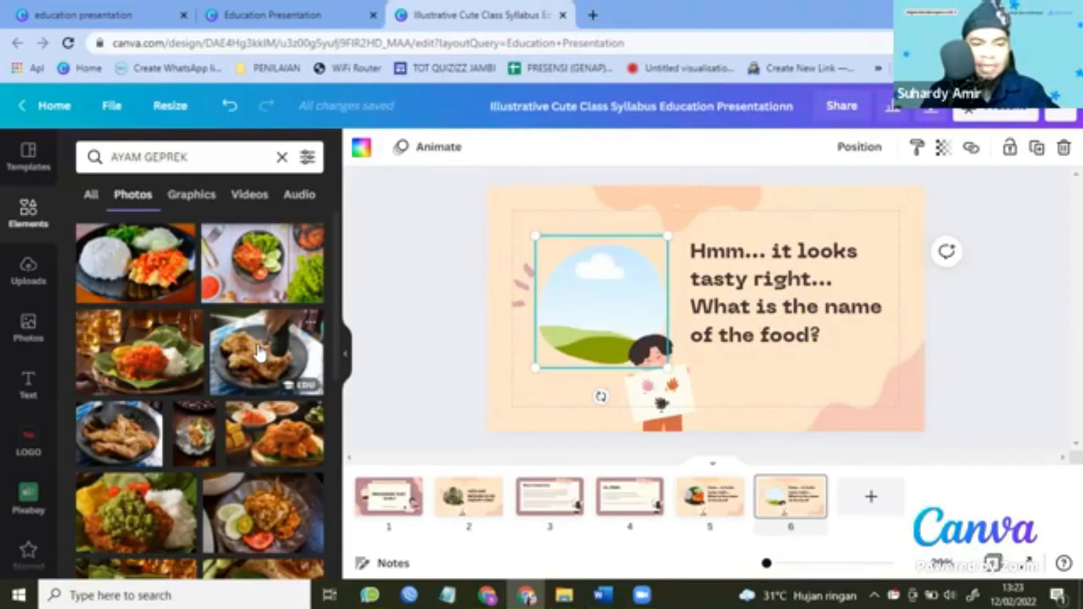
pyautogui.moveTo(260, 353); pyautogui.dragTo(598, 302)
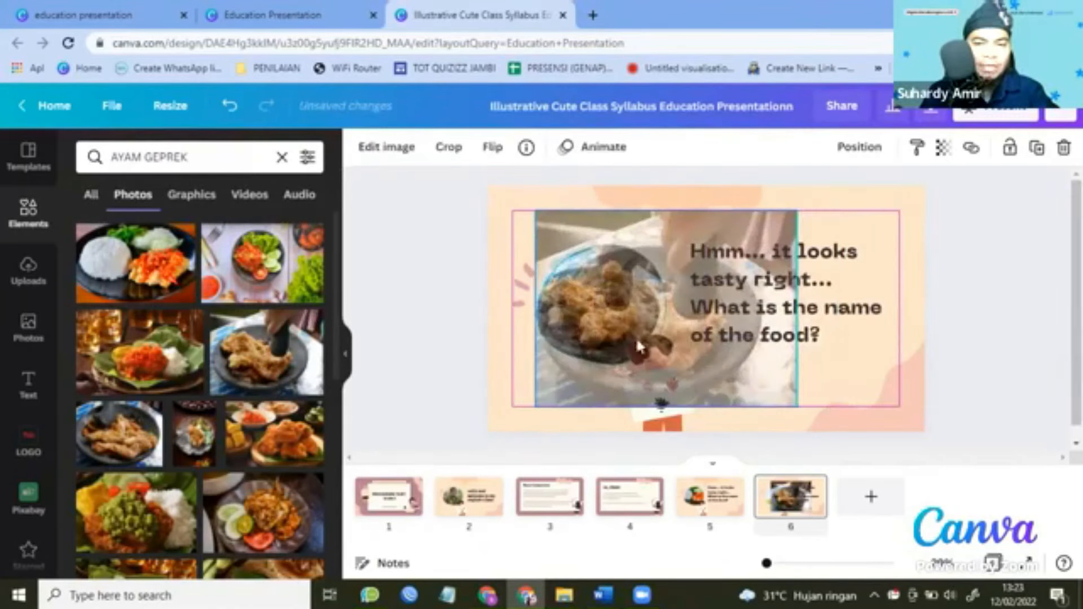
pyautogui.moveTo(635, 337); pyautogui.dragTo(634, 338)
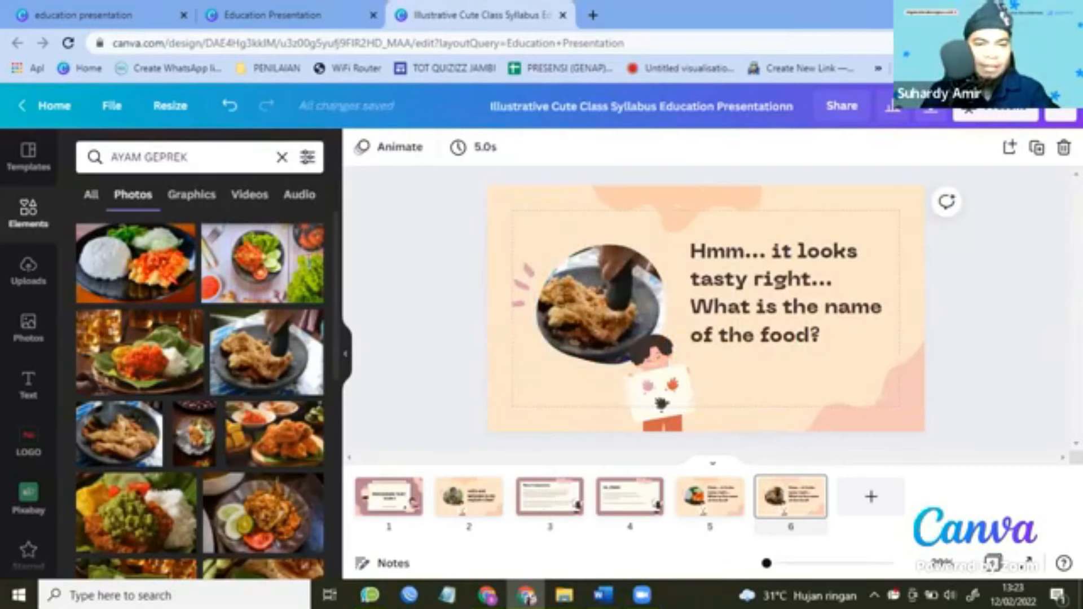
# Paste 'Yes, it is AYAM GEPREK. Do you know how to make it?' from Word over slide 6's question.
pyautogui.hotkey('alt', 'Tab')
pyautogui.moveTo(306, 255); pyautogui.dragTo(488, 289)
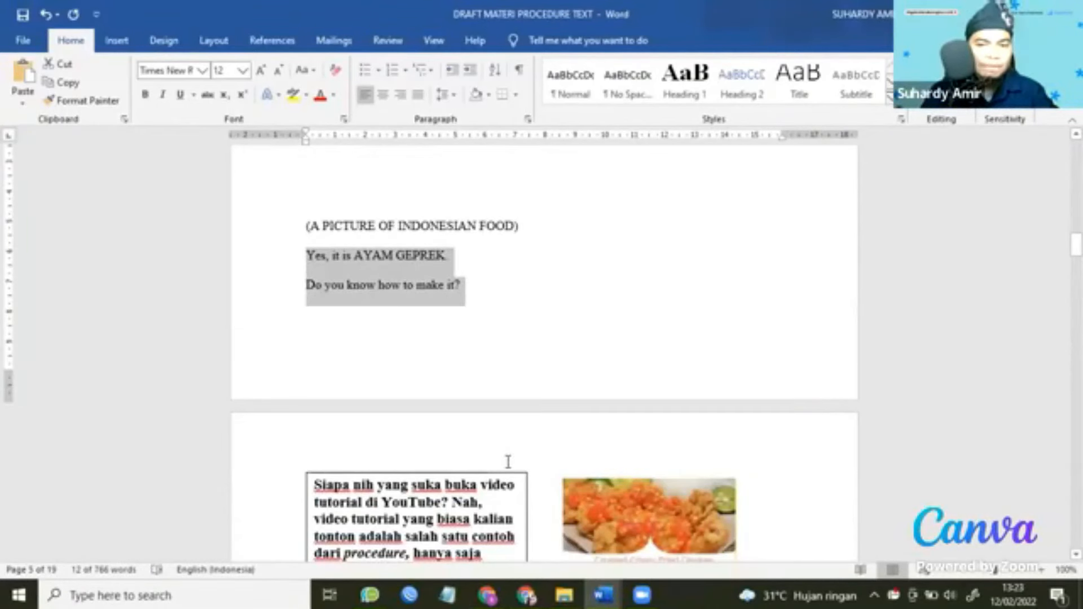
pyautogui.hotkey('alt', 'Tab')
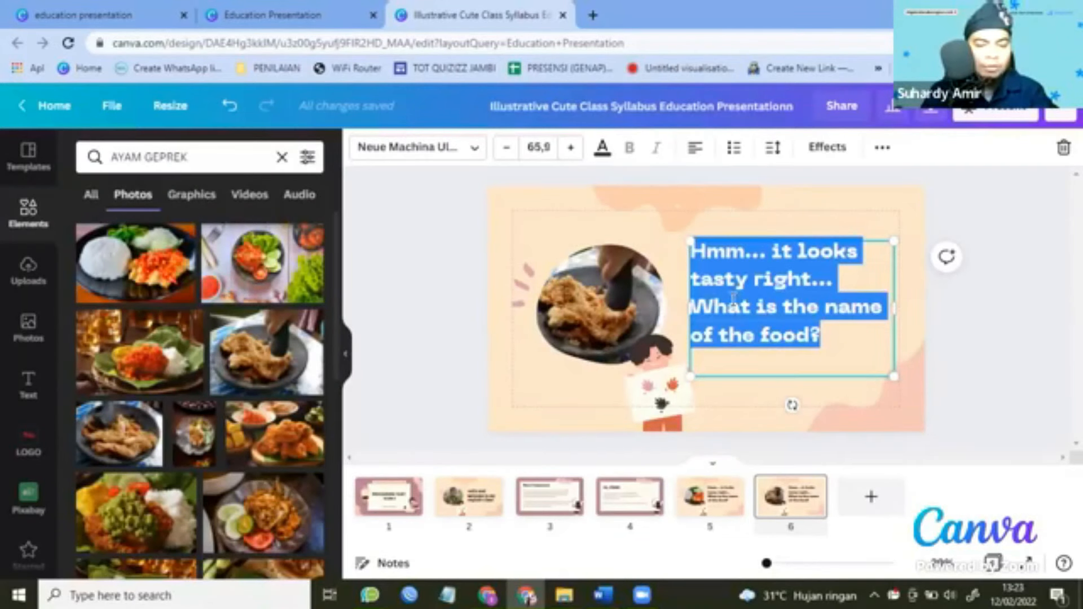
pyautogui.write('Yes, it is AYAM GEPREK. Do you know how to make it?')
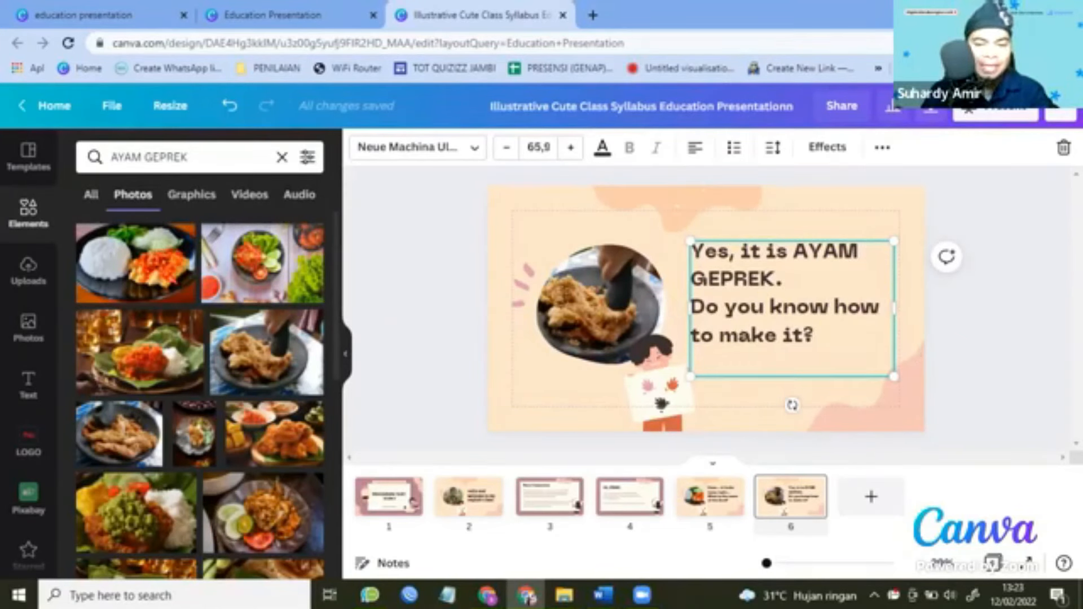
pyautogui.press('Escape')
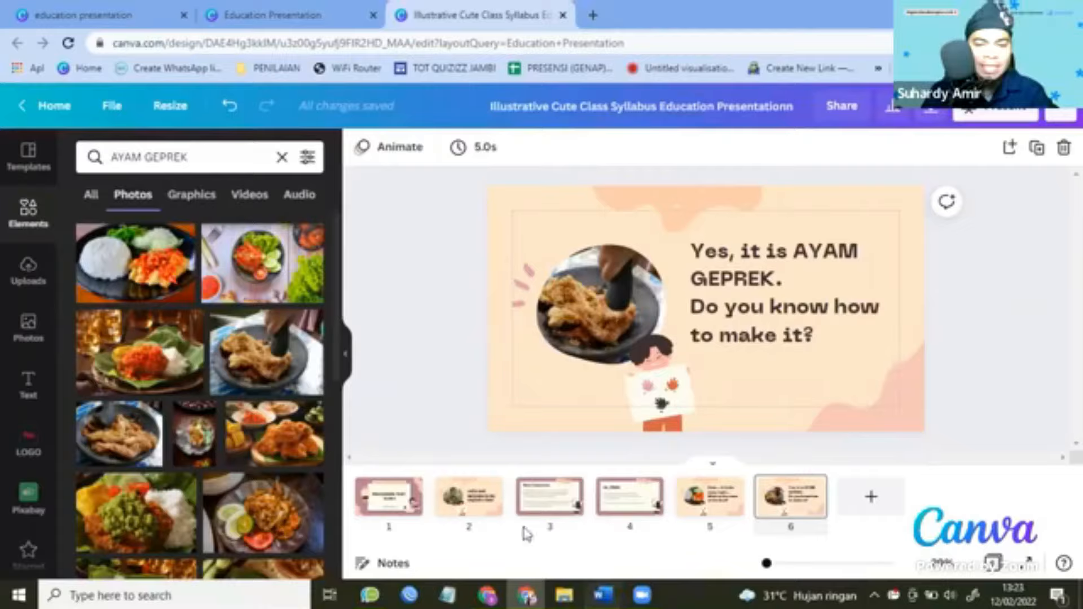
pyautogui.hotkey('alt', 'Tab')
pyautogui.scroll(-3, 527, 393)
pyautogui.scroll(-3, 529, 381)
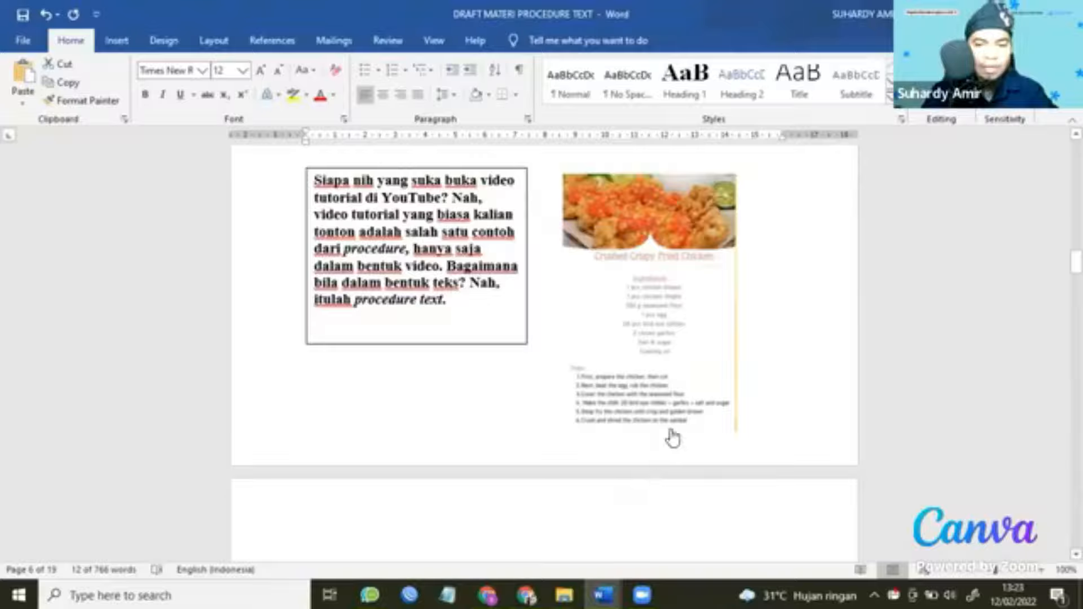
# Duplicate the 'Hi, class!' page 4 and move the copy to the end of the deck.
pyautogui.hotkey('alt', 'Tab')
pyautogui.click(660, 489)
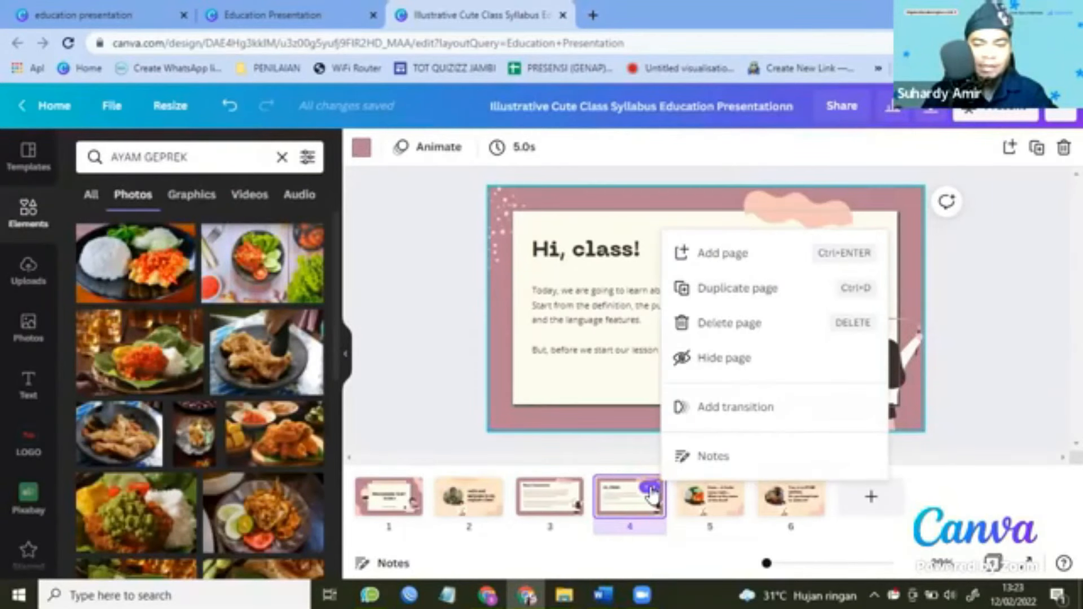
pyautogui.click(727, 291)
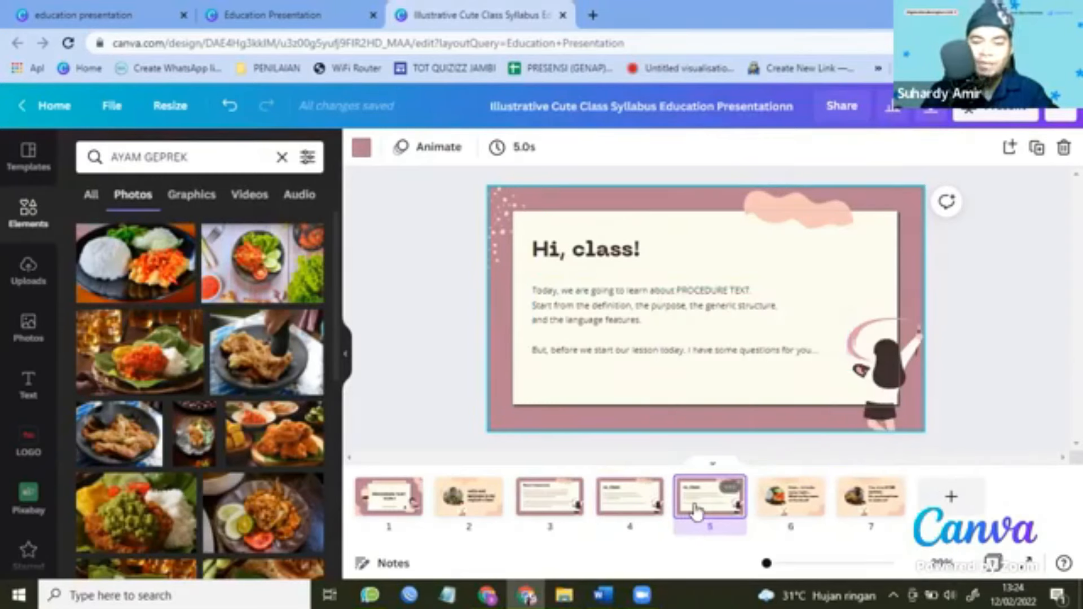
pyautogui.moveTo(696, 512); pyautogui.dragTo(902, 496)
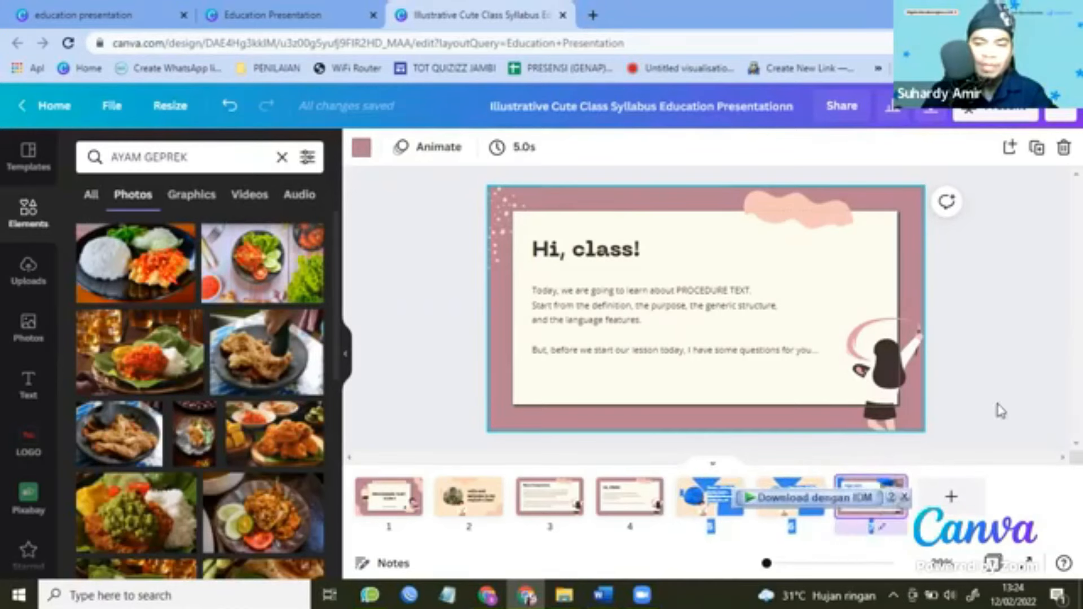
# Narrow the new slide's body text to a left column, delete its title, and move the body up.
pyautogui.click(845, 325)
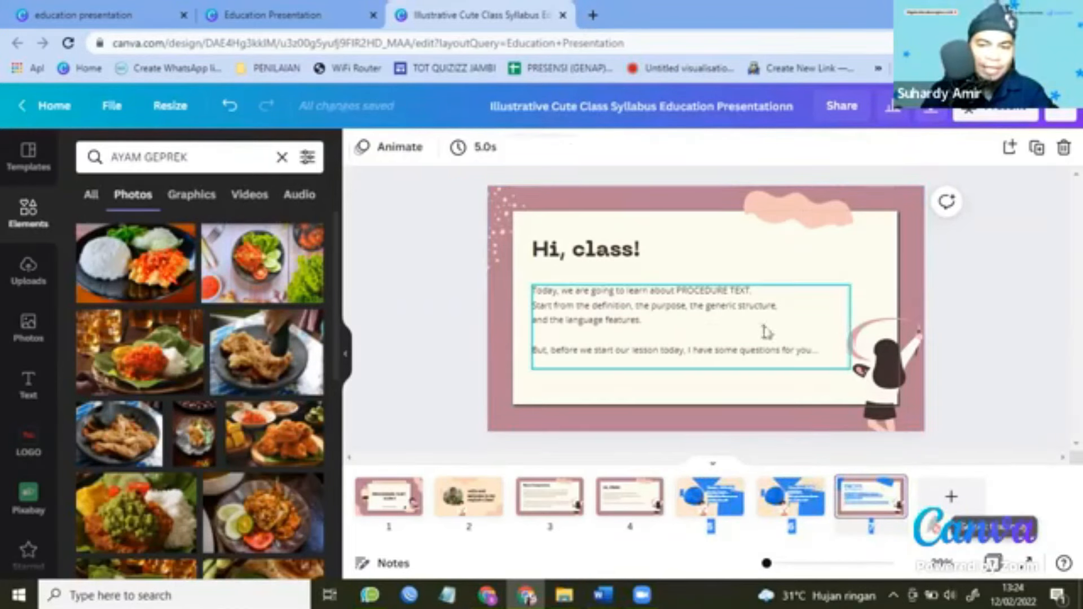
pyautogui.moveTo(848, 327); pyautogui.dragTo(684, 328)
pyautogui.moveTo(597, 227); pyautogui.dragTo(598, 226)
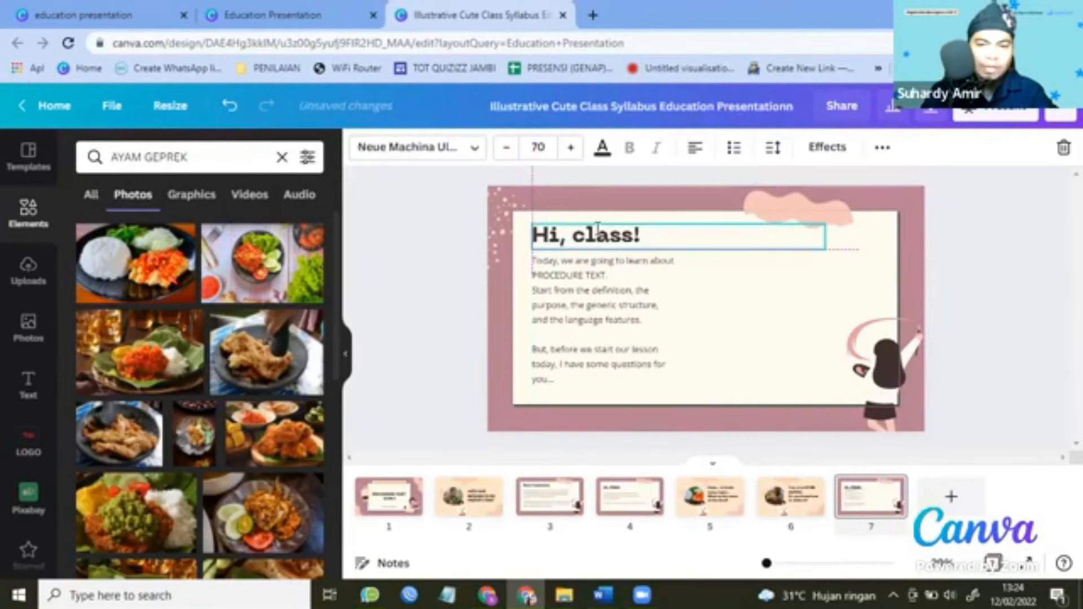
pyautogui.press('Delete')
pyautogui.moveTo(621, 283); pyautogui.dragTo(623, 268)
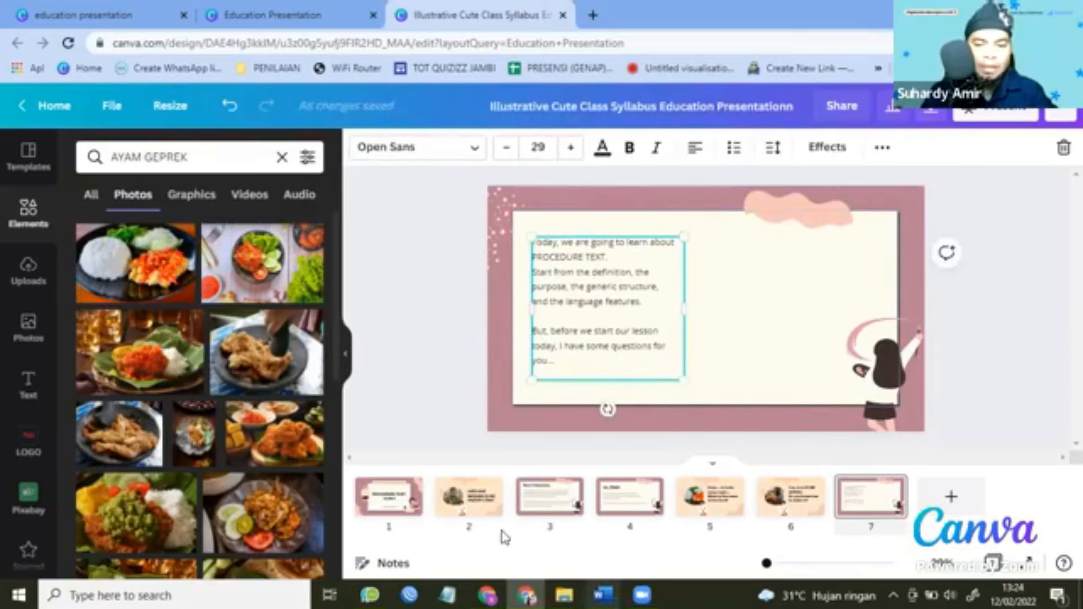
# Copy the 'Crushed Crispy Fried Chicken' recipe image from the Word draft.
pyautogui.click(603, 595)
pyautogui.click(550, 525)
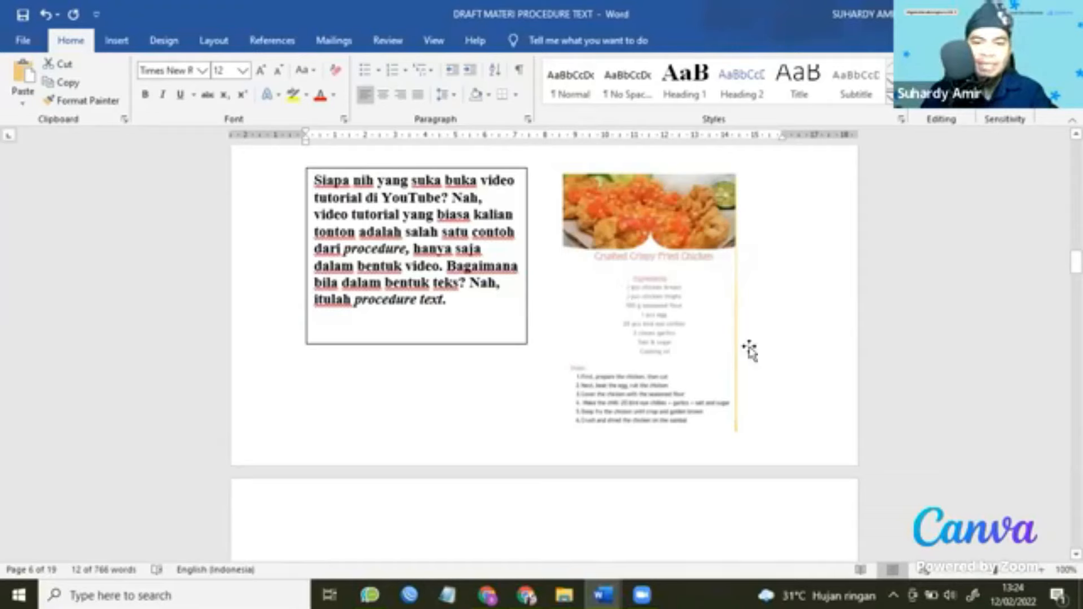
pyautogui.click(667, 261)
pyautogui.rightClick(669, 237)
pyautogui.click(669, 238)
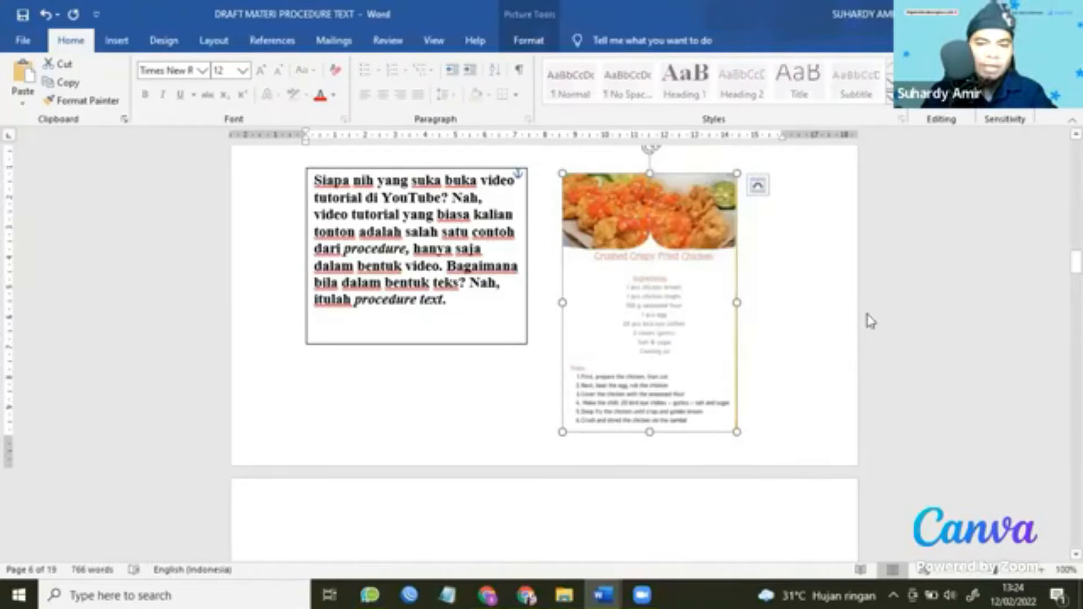
# Paste the recipe image onto slide 7, moving it to the right and enlarging it slightly.
pyautogui.hotkey('alt', 'Tab')
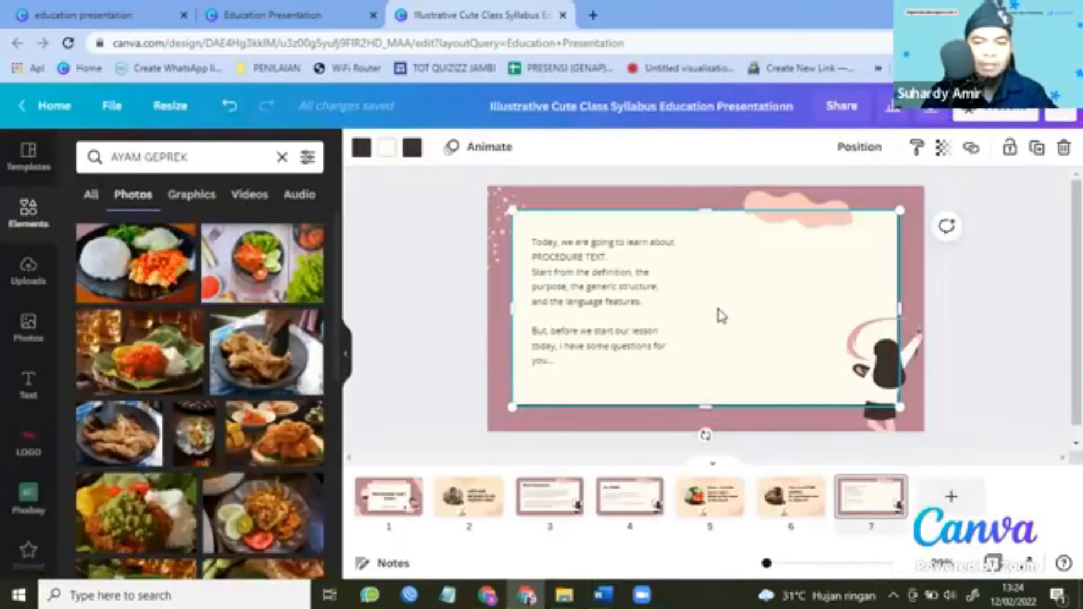
pyautogui.hotkey('ctrl', 'v')
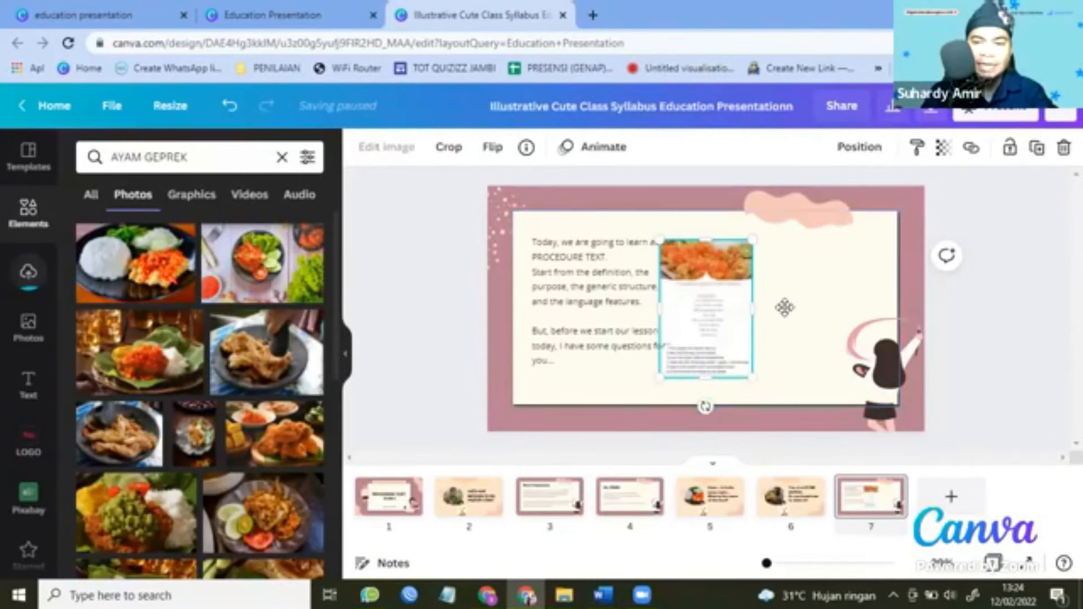
pyautogui.moveTo(706, 307); pyautogui.dragTo(787, 307)
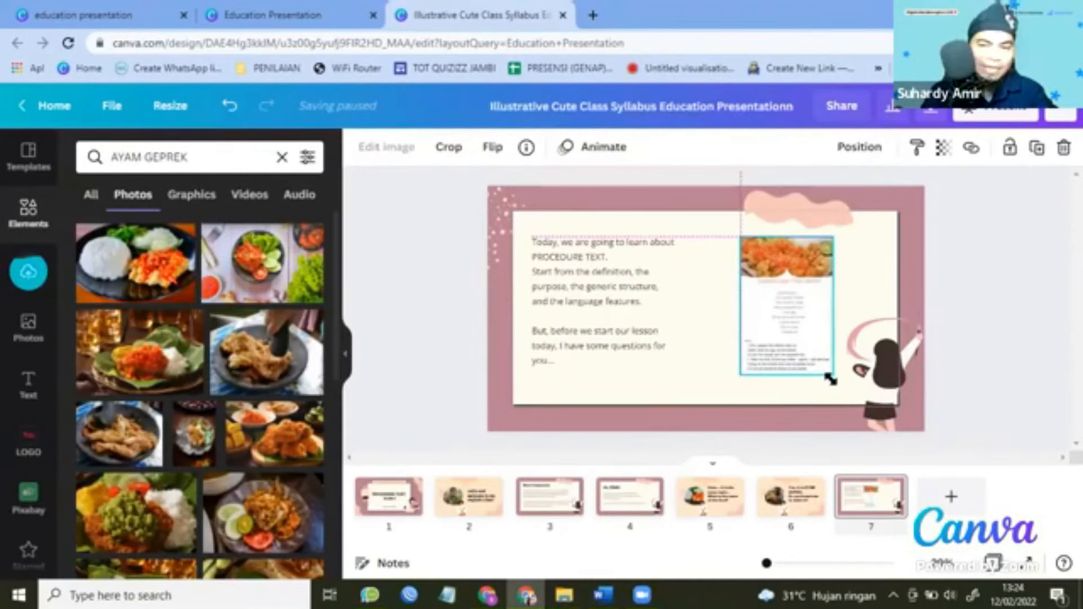
pyautogui.moveTo(827, 380); pyautogui.dragTo(849, 388)
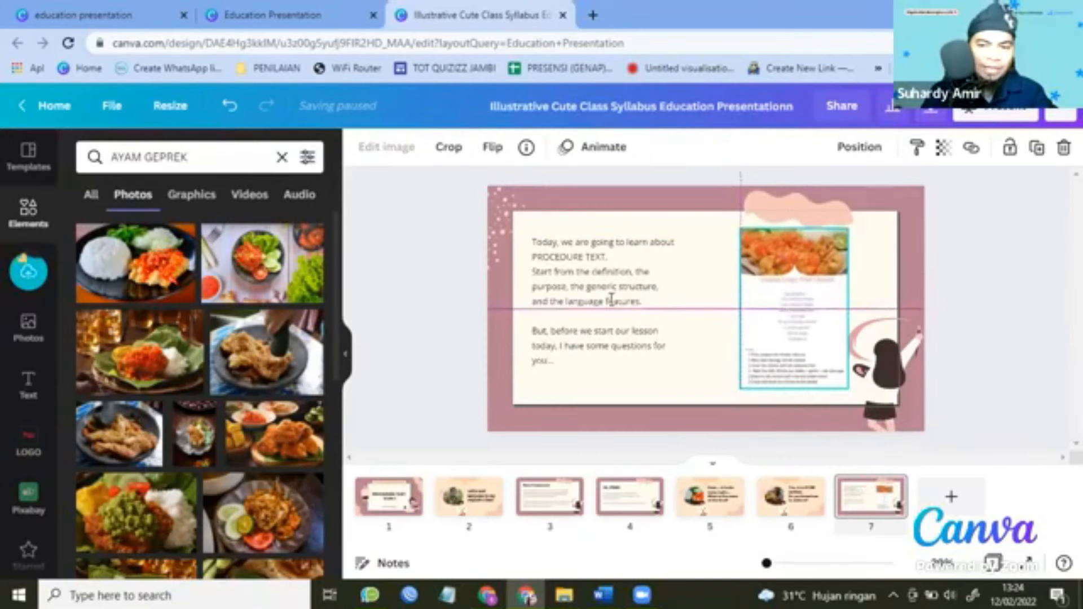
pyautogui.moveTo(618, 302); pyautogui.dragTo(627, 303)
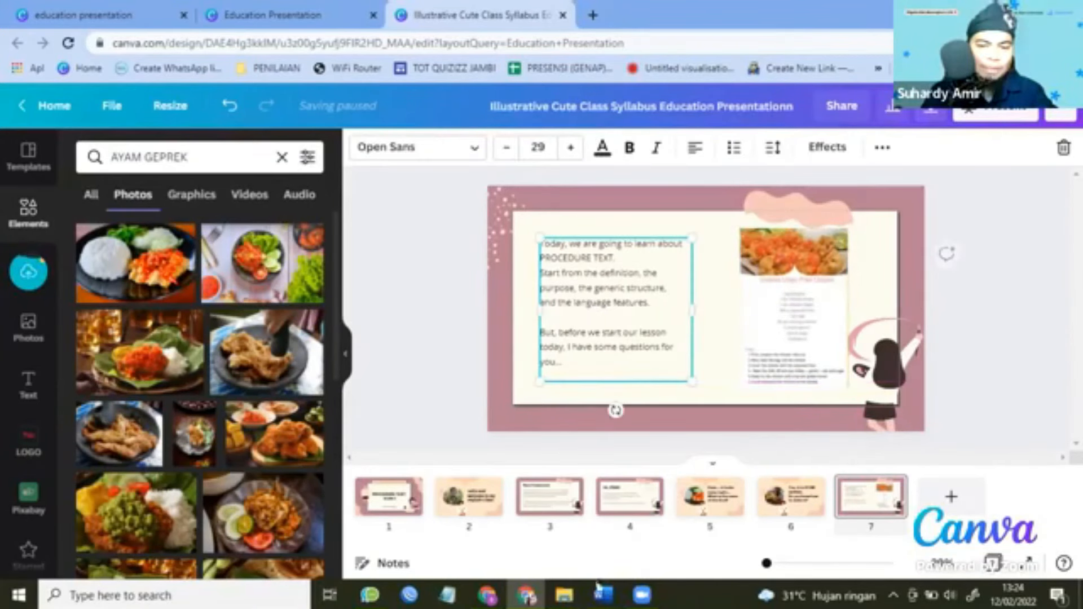
# Replace slide 7's body text with the Indonesian 'Siapa nih' paragraph from the Word draft.
pyautogui.moveTo(600, 589)
pyautogui.click(525, 539)
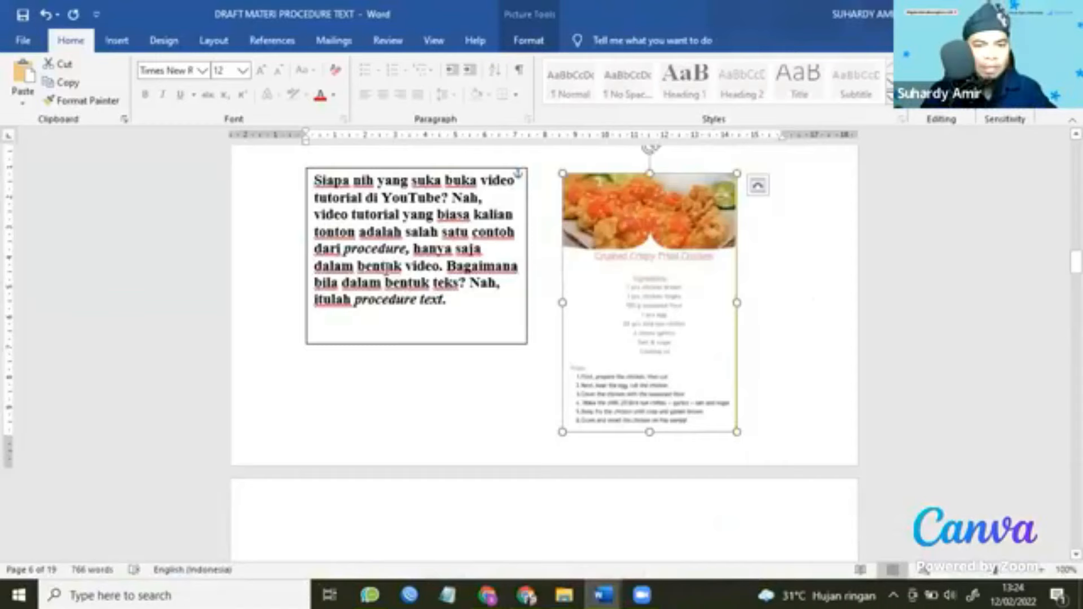
pyautogui.click(386, 272)
pyautogui.hotkey('ctrl', 'a')
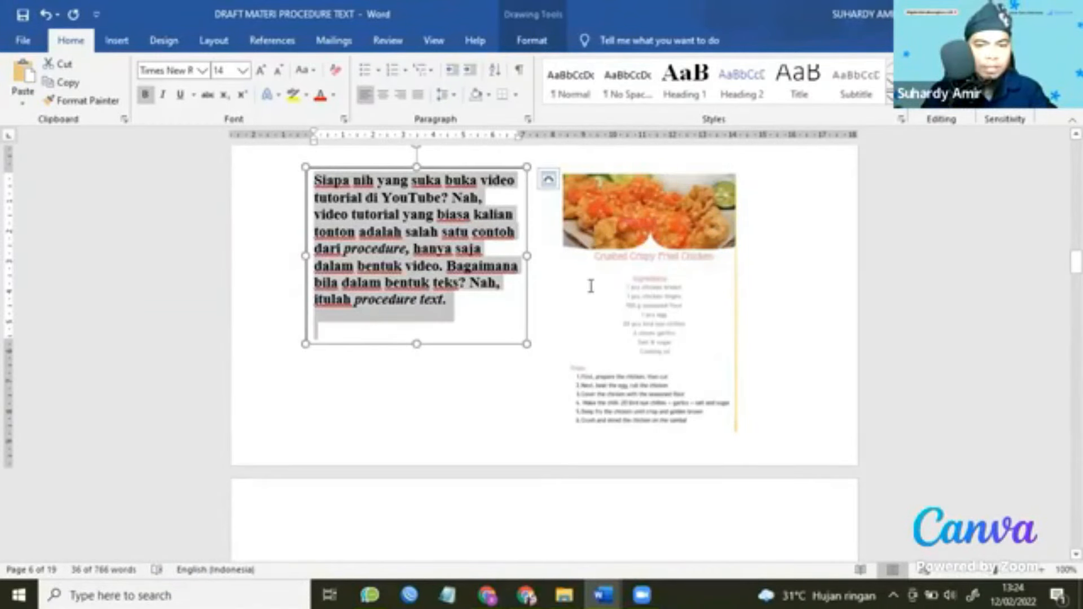
pyautogui.hotkey('alt', 'Tab')
pyautogui.hotkey('ctrl', 'a')
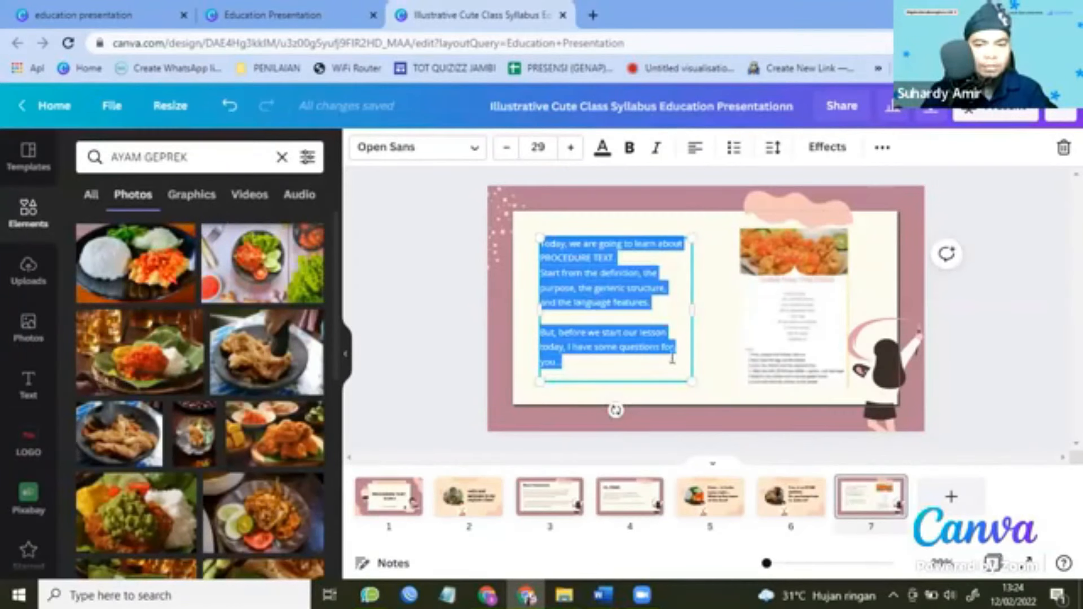
pyautogui.hotkey('ctrl', 'v')
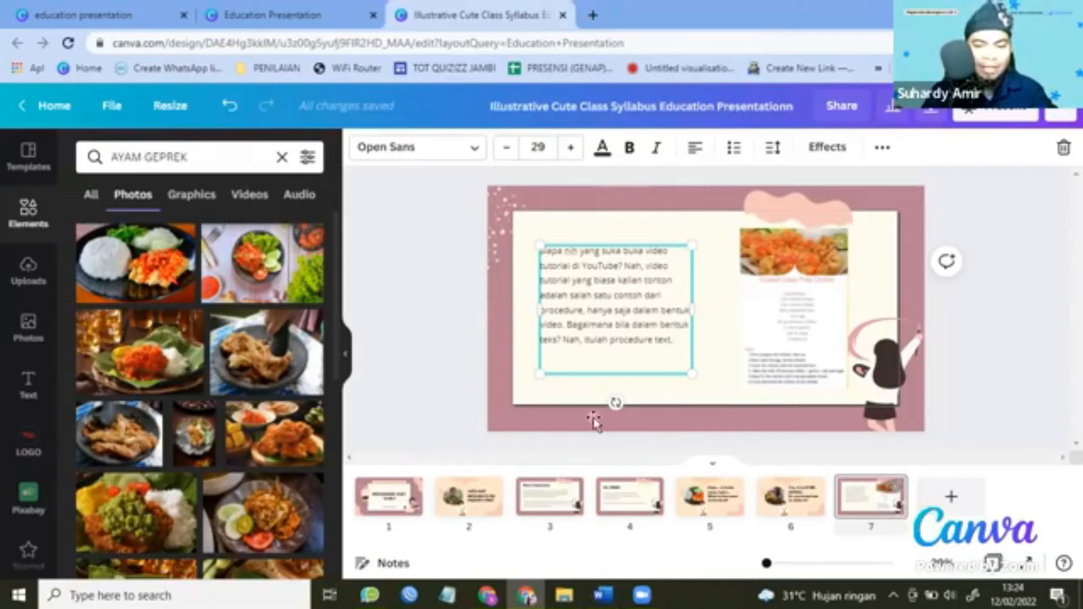
pyautogui.hotkey('alt', 'Tab')
# Duplicate the 'Hi, class!' page 4 again from its page options.
pyautogui.scroll(-8, 625, 430)
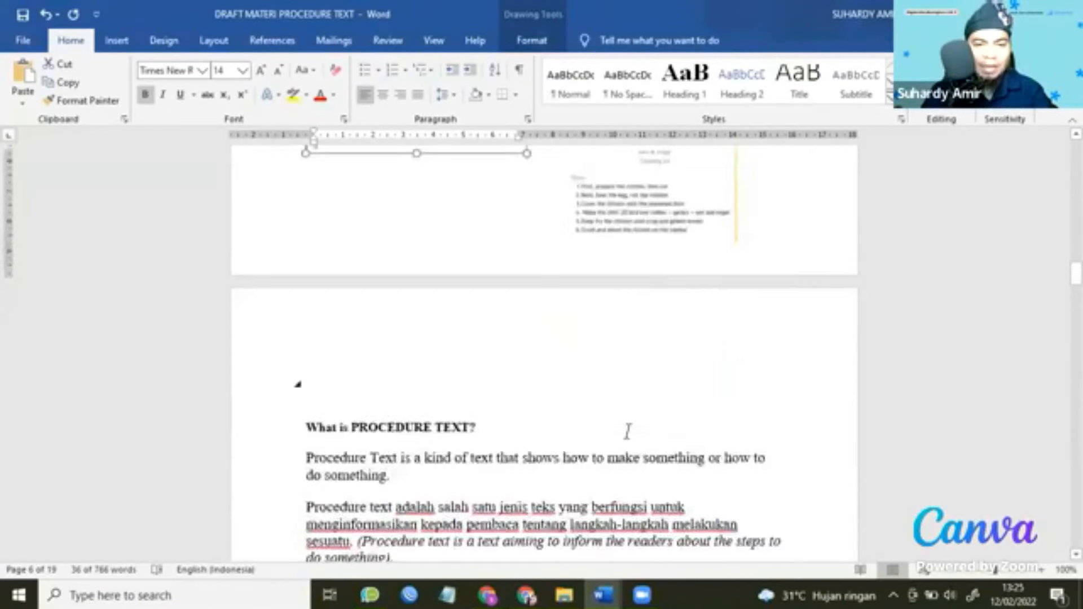
pyautogui.scroll(1, 628, 431)
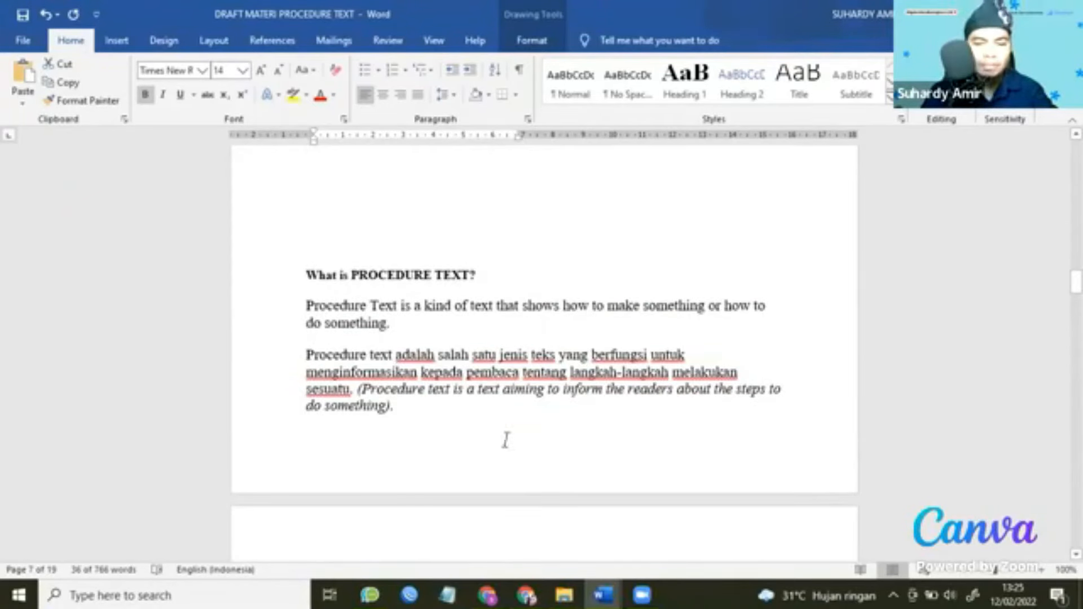
pyautogui.hotkey('alt', 'Tab')
pyautogui.click(650, 489)
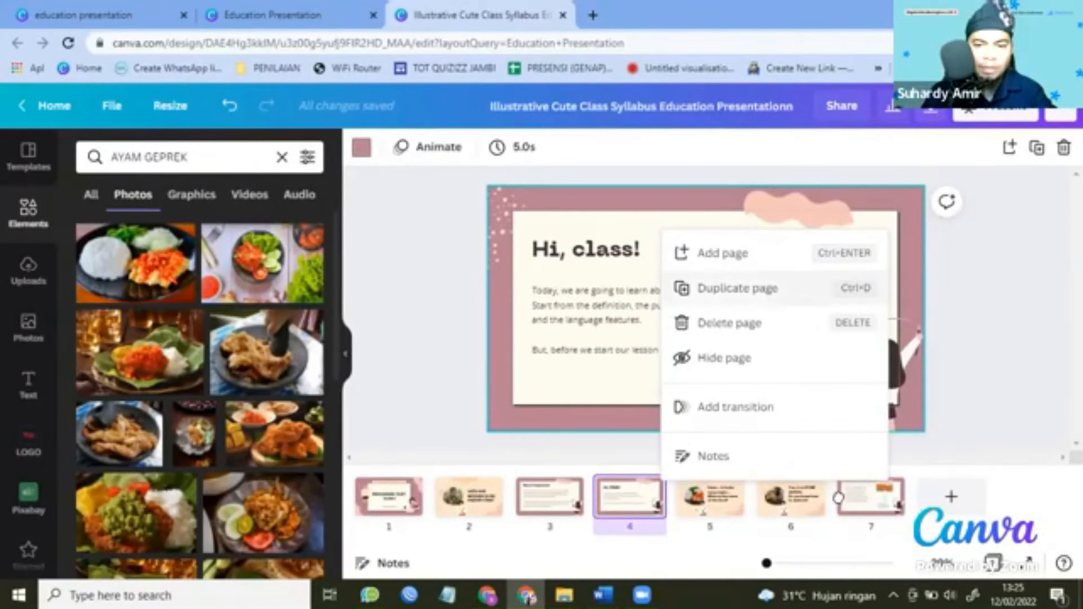
pyautogui.click(741, 290)
# Move the copy to slide 8 and paste Word's 'What is PROCEDURE TEXT?' heading over 'Hi, class!', widened to one line.
pyautogui.moveTo(709, 497); pyautogui.dragTo(994, 502)
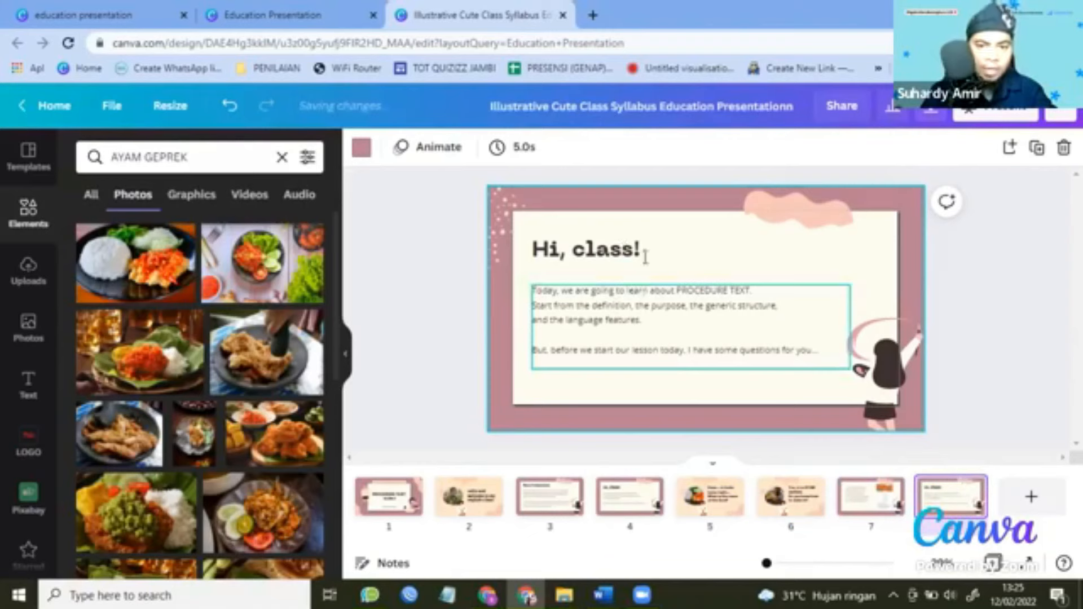
pyautogui.click(621, 253)
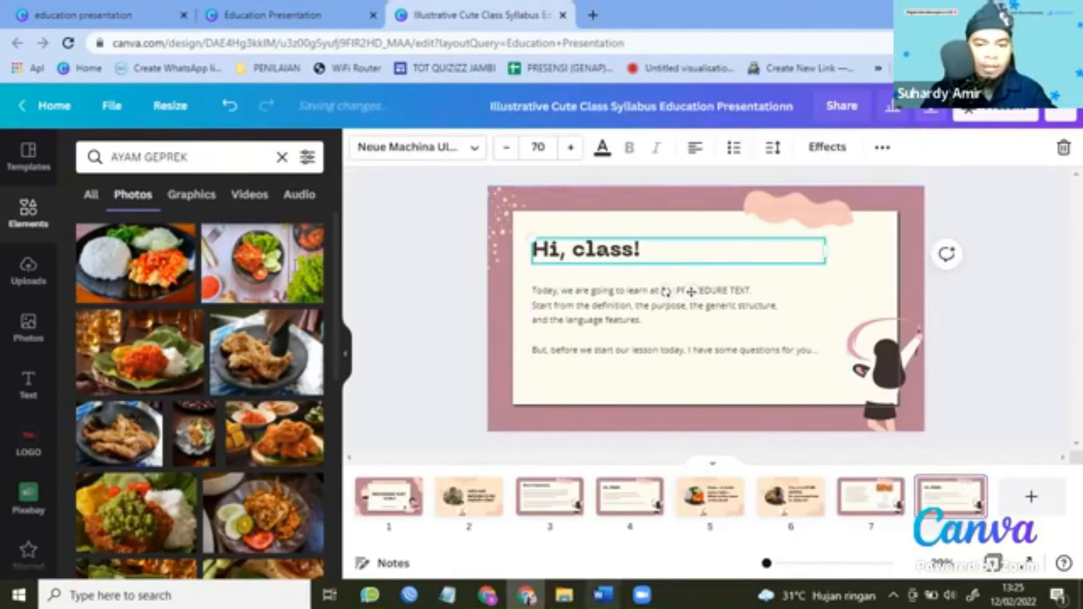
pyautogui.click(603, 595)
pyautogui.click(517, 520)
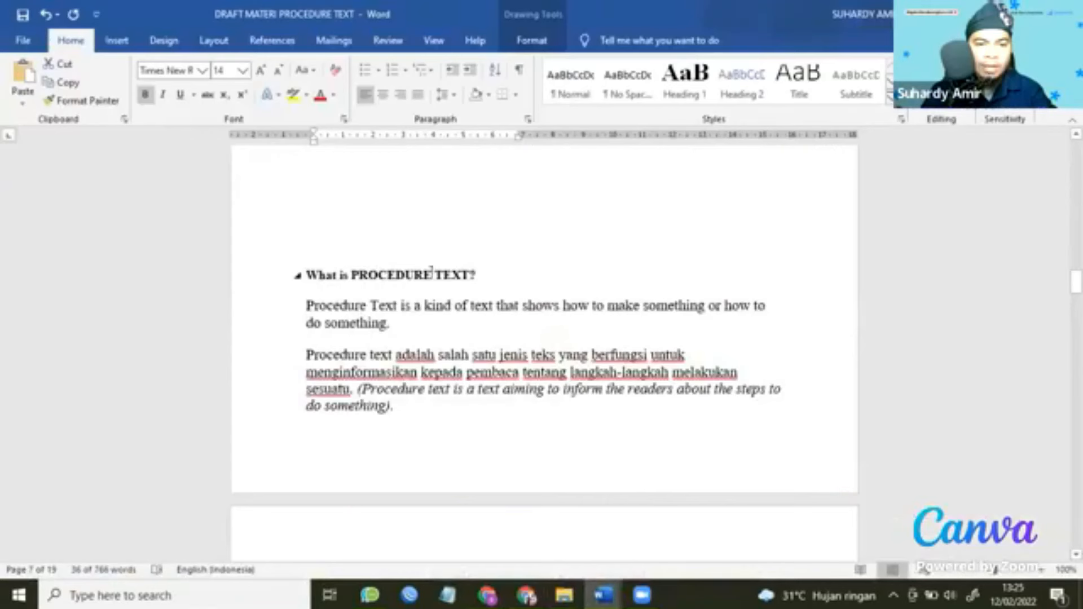
pyautogui.tripleClick(494, 273)
pyautogui.hotkey('ctrl', 'c')
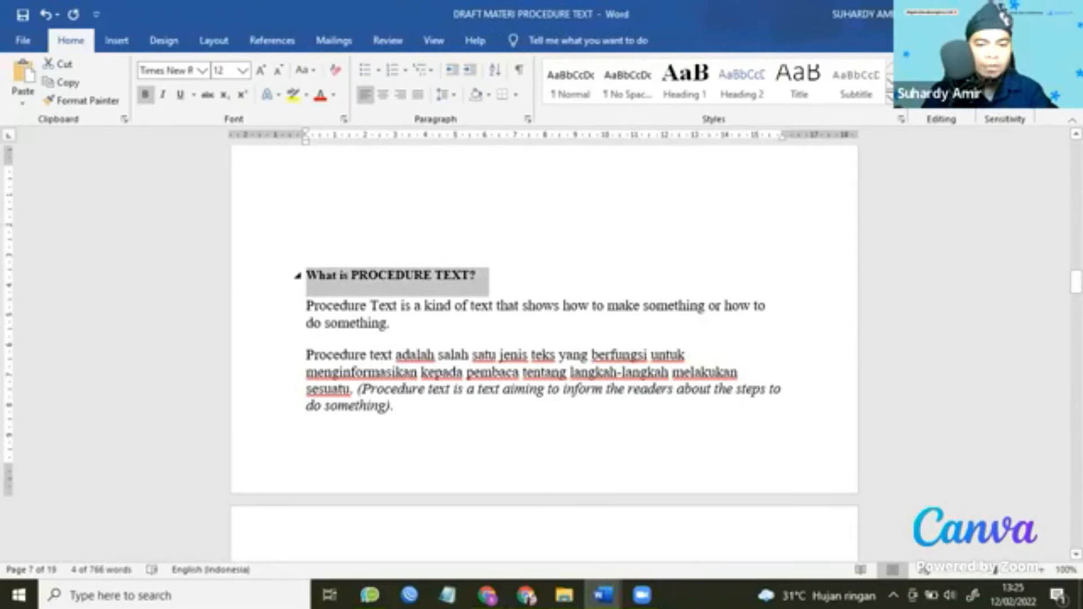
pyautogui.click(526, 595)
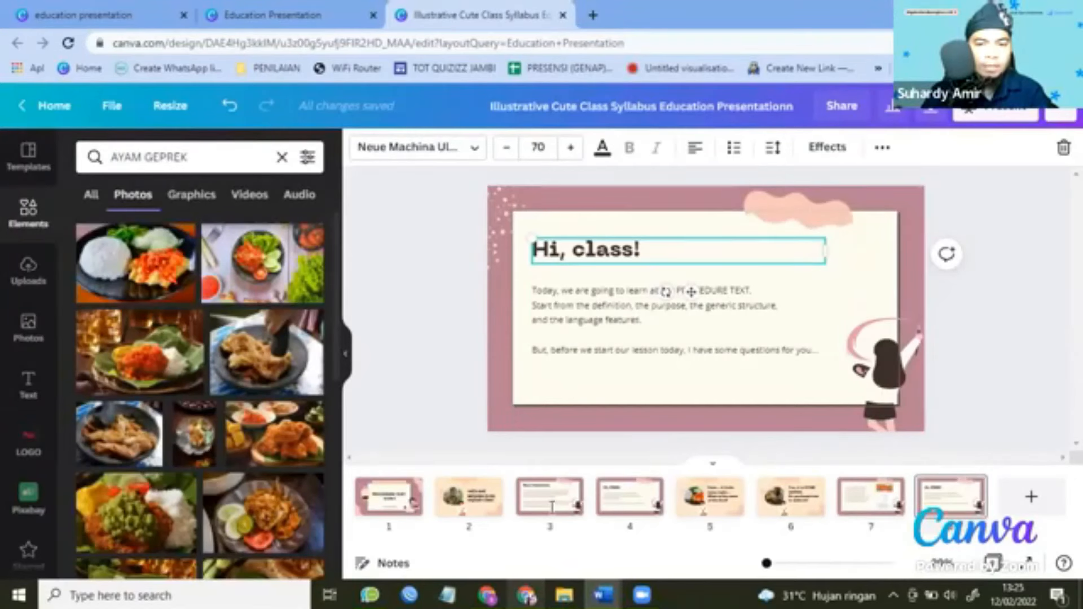
pyautogui.tripleClick(815, 249)
pyautogui.hotkey('ctrl', 'v')
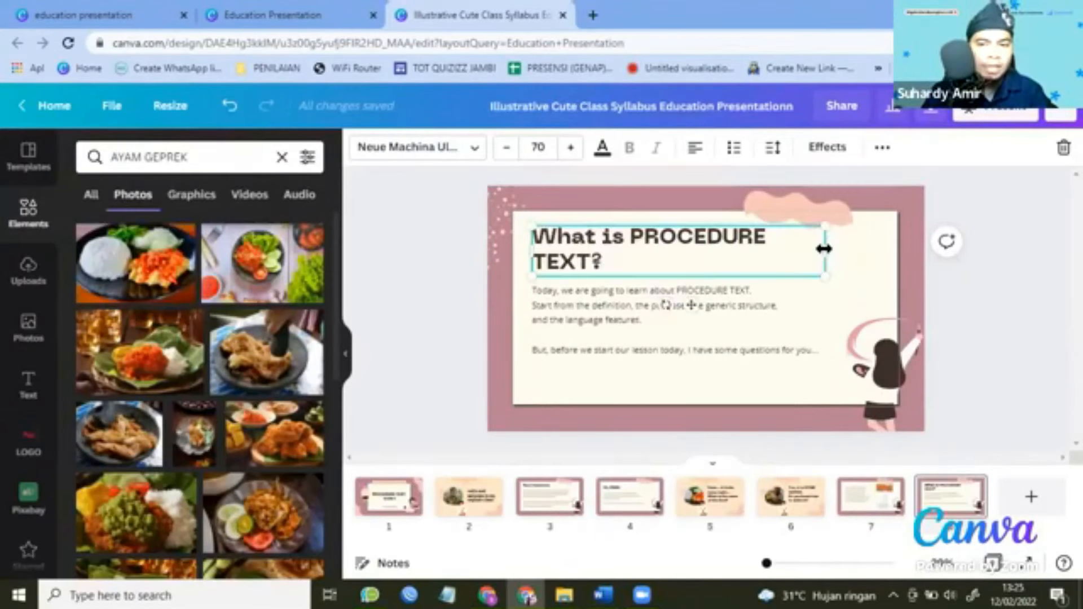
pyautogui.moveTo(866, 251); pyautogui.dragTo(868, 251)
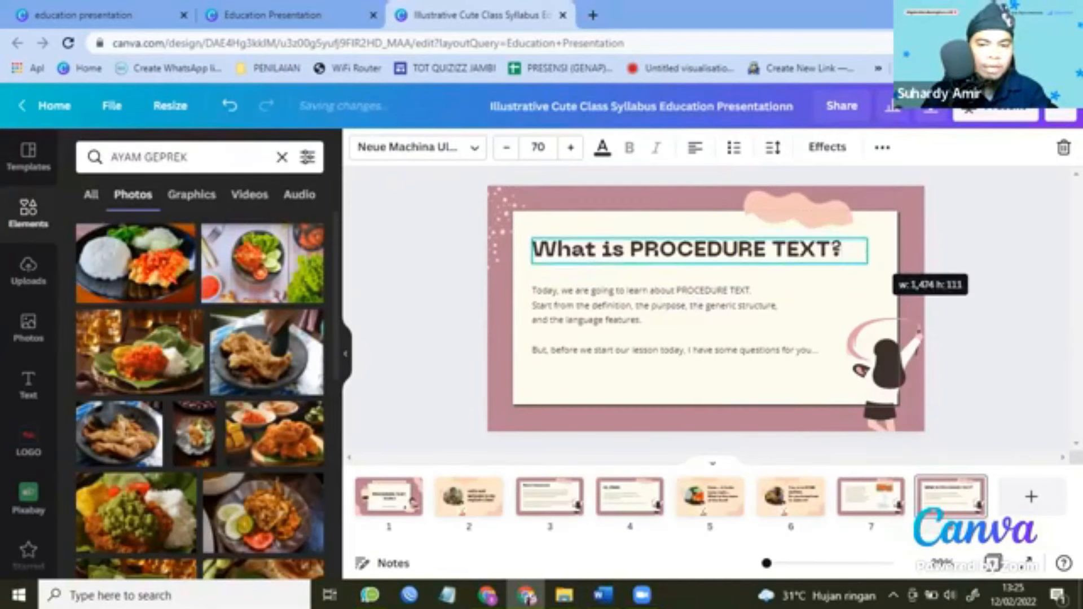
pyautogui.click(697, 320)
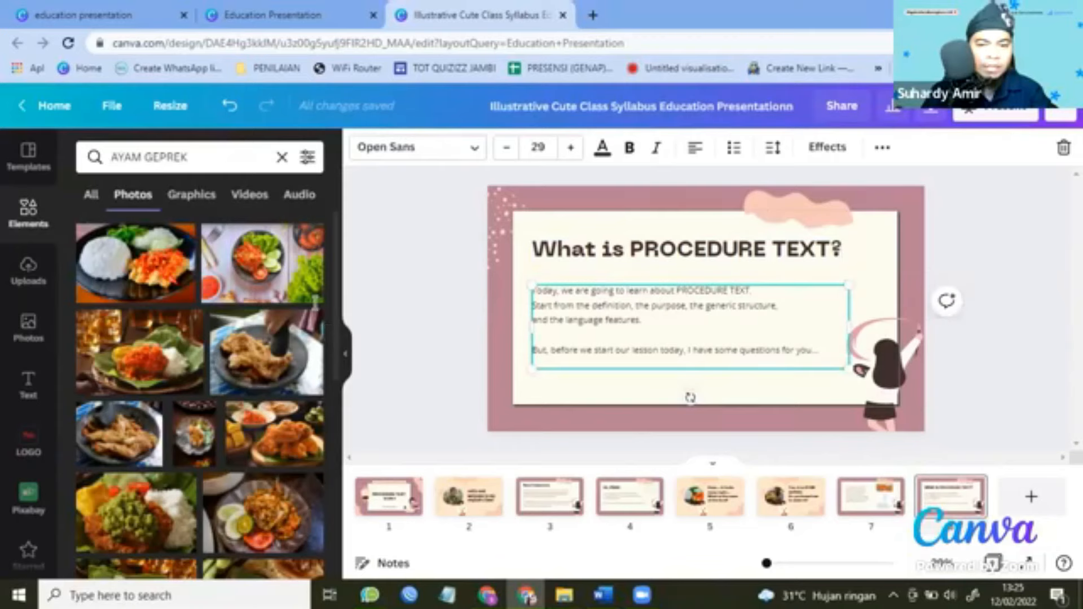
# Paste the English and Indonesian Procedure Text definition paragraphs from Word into slide 8's body text.
pyautogui.hotkey('alt', 'Tab')
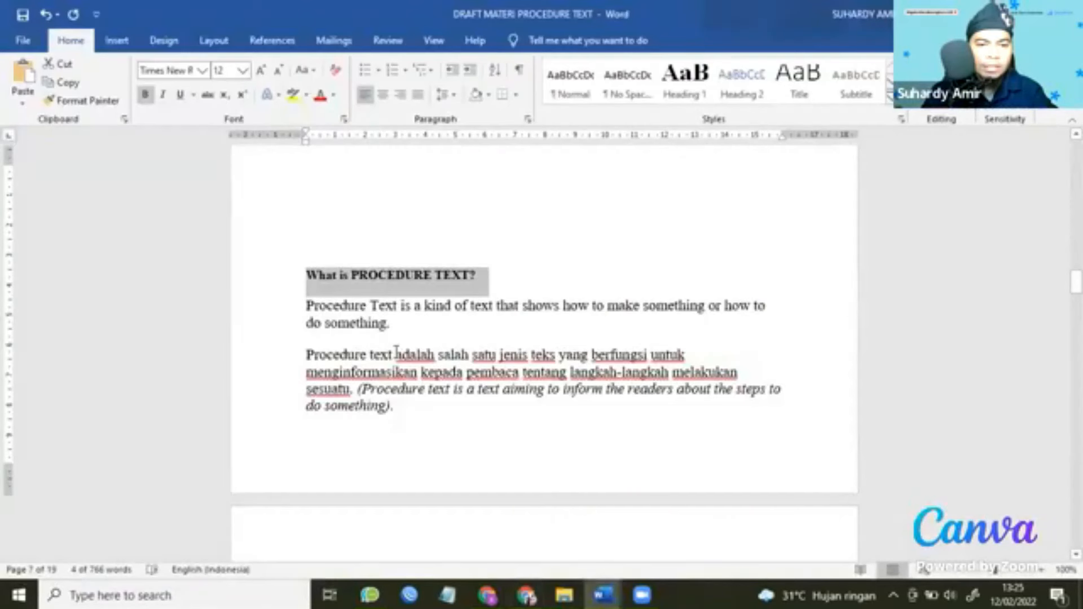
pyautogui.moveTo(306, 306); pyautogui.dragTo(402, 421)
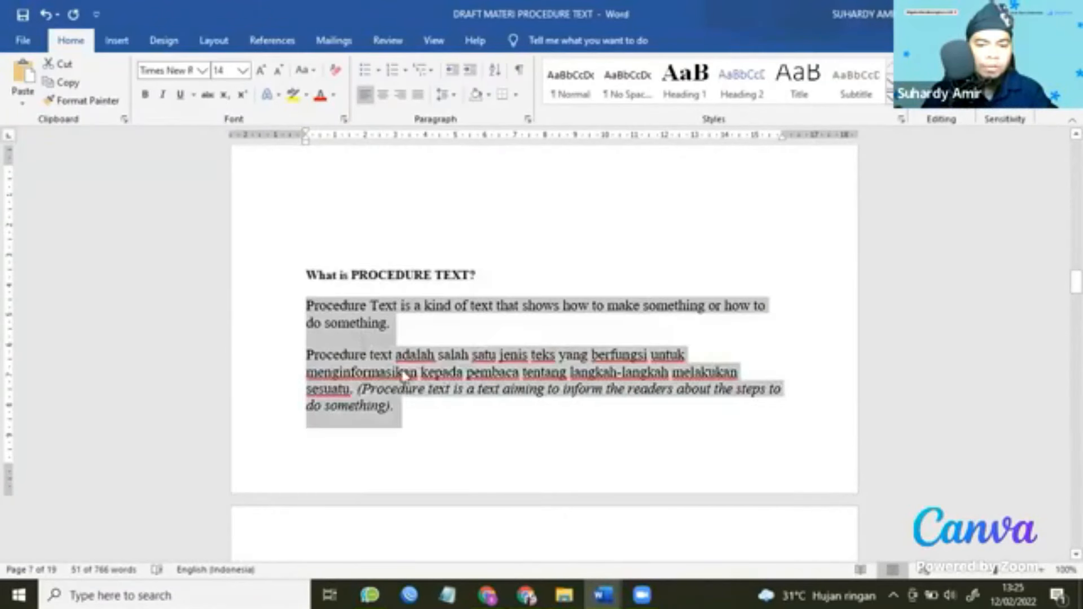
pyautogui.hotkey('alt', 'Tab')
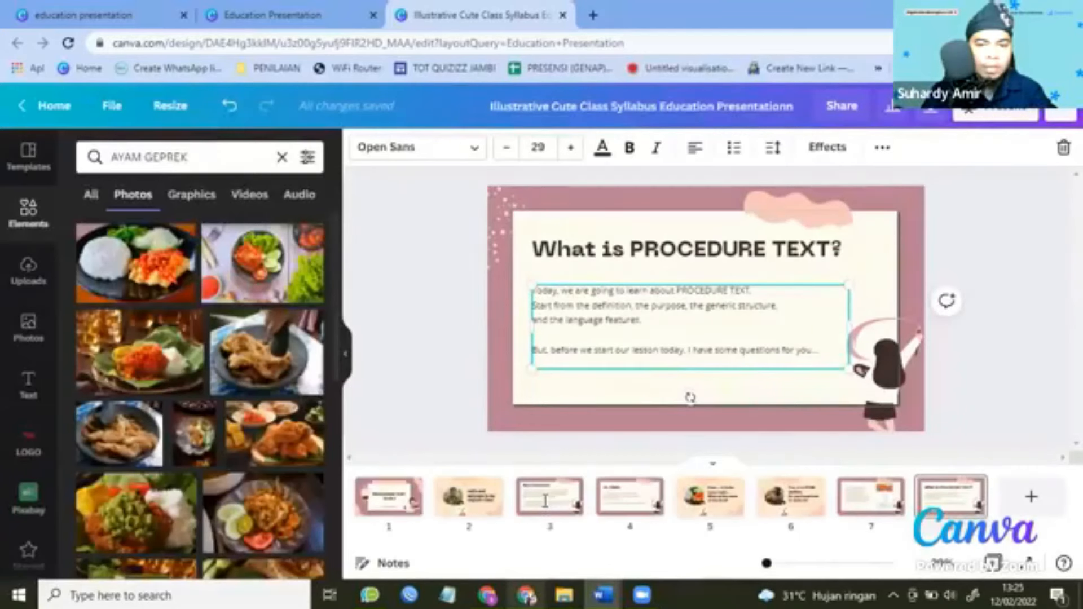
pyautogui.write('Procedure Text is a kind of text that shows how to make something or how to do something. Procedure text adalah salah satu jenis teks yang berfungsi untuk menginformasikan kepada pembaca tentang langkah-langkah melakukan sesuatu. (Procedure text is a text aiming to inform the readers about the steps to do something).')
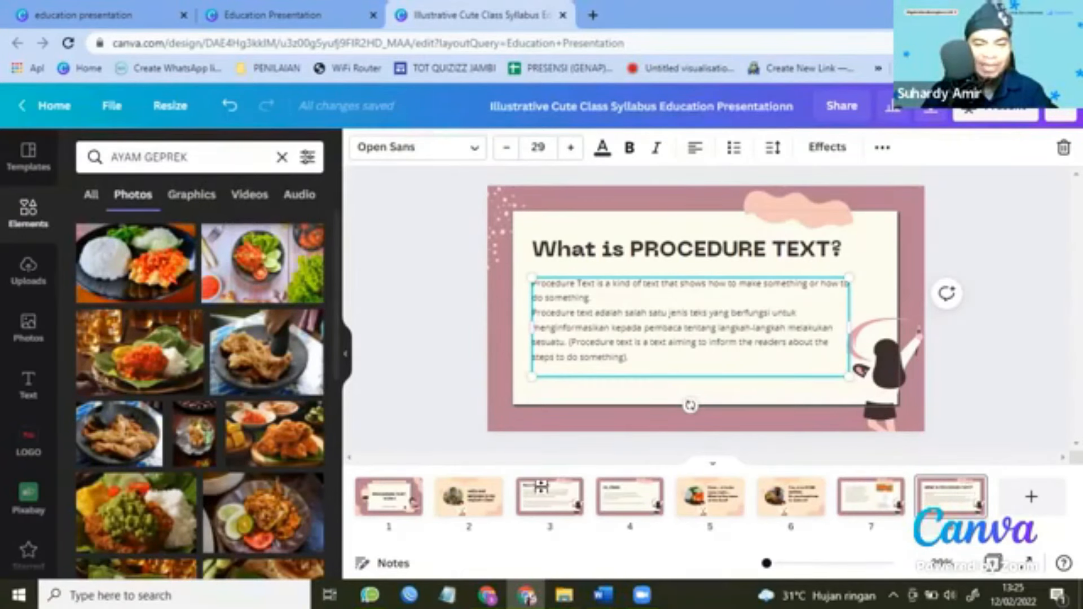
pyautogui.hotkey('alt', 'Tab')
pyautogui.scroll(-4, 533, 415)
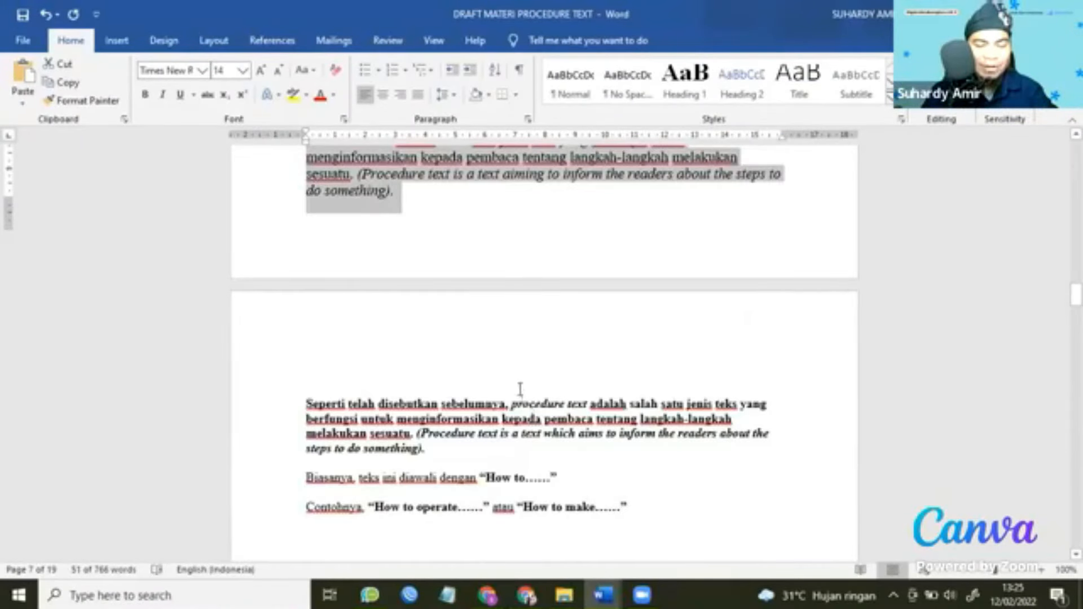
# Copy the Word passage from 'Seperti telah disebutkan sebelumnya' through the 'How to make……' examples.
pyautogui.scroll(-3, 520, 389)
pyautogui.scroll(-4, 494, 347)
pyautogui.scroll(3, 494, 347)
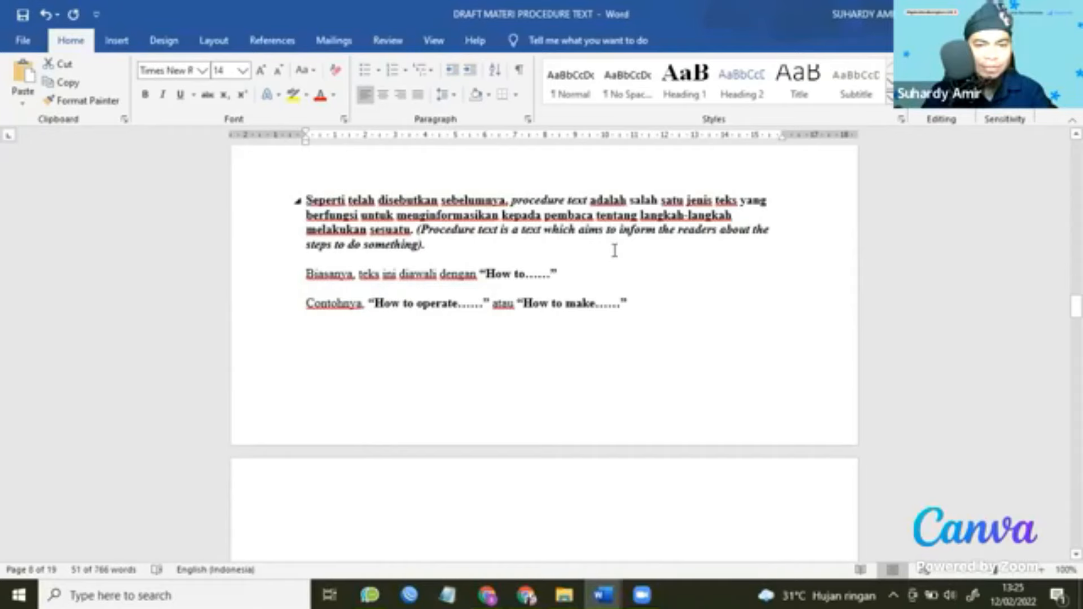
pyautogui.moveTo(346, 208); pyautogui.dragTo(655, 299)
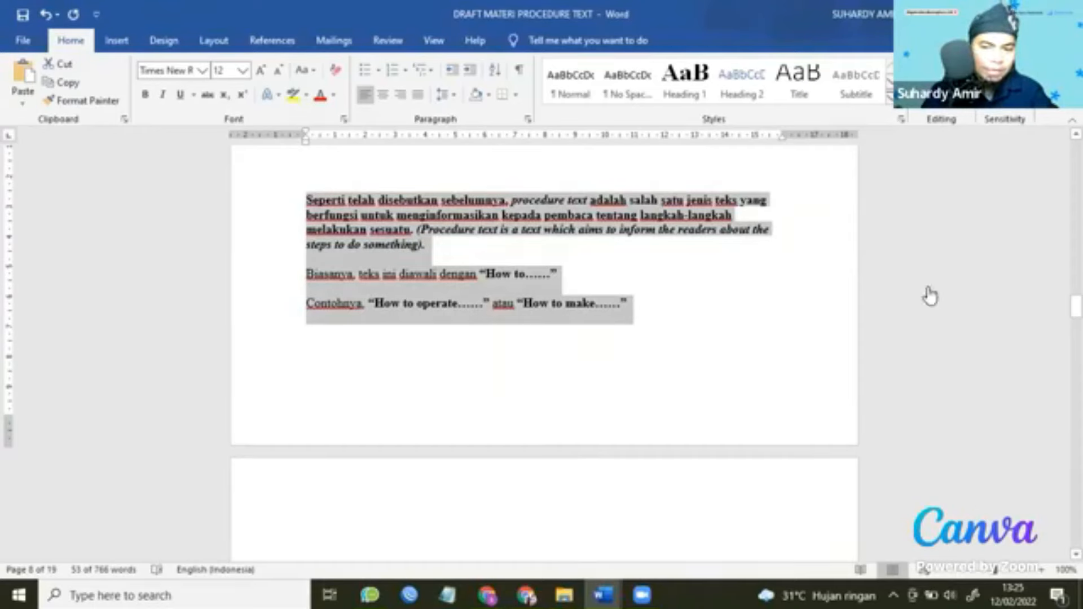
pyautogui.hotkey('alt', 'Tab')
pyautogui.click(969, 488)
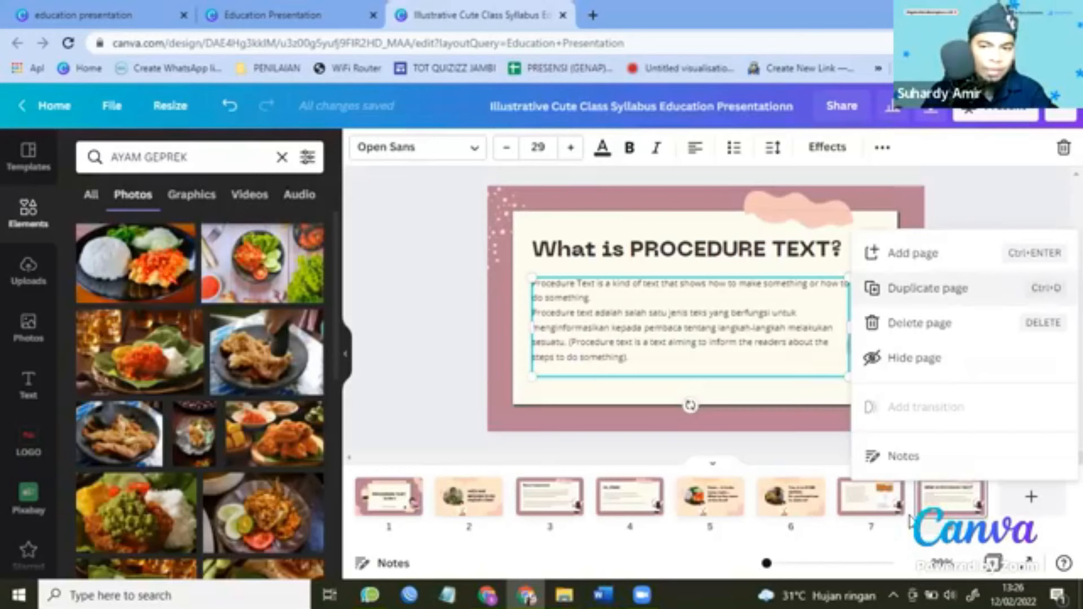
# Duplicate slide 8 and replace the copy's body text with the 'Seperti telah disebutkan sebelumnya' passage.
pyautogui.hotkey('ctrl', 'd')
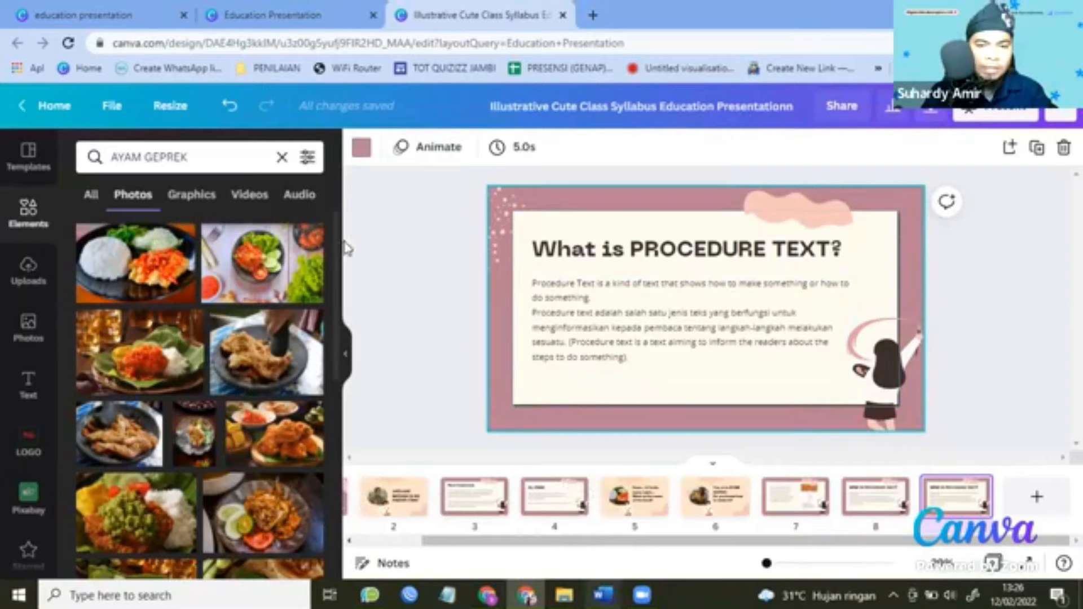
pyautogui.click(539, 529)
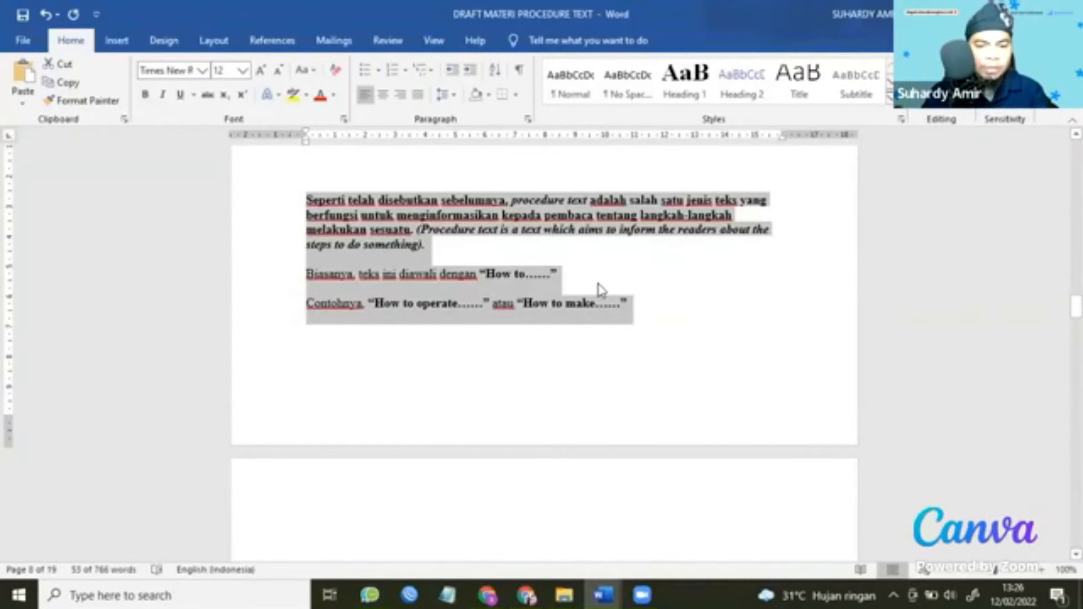
pyautogui.hotkey('alt', 'Tab')
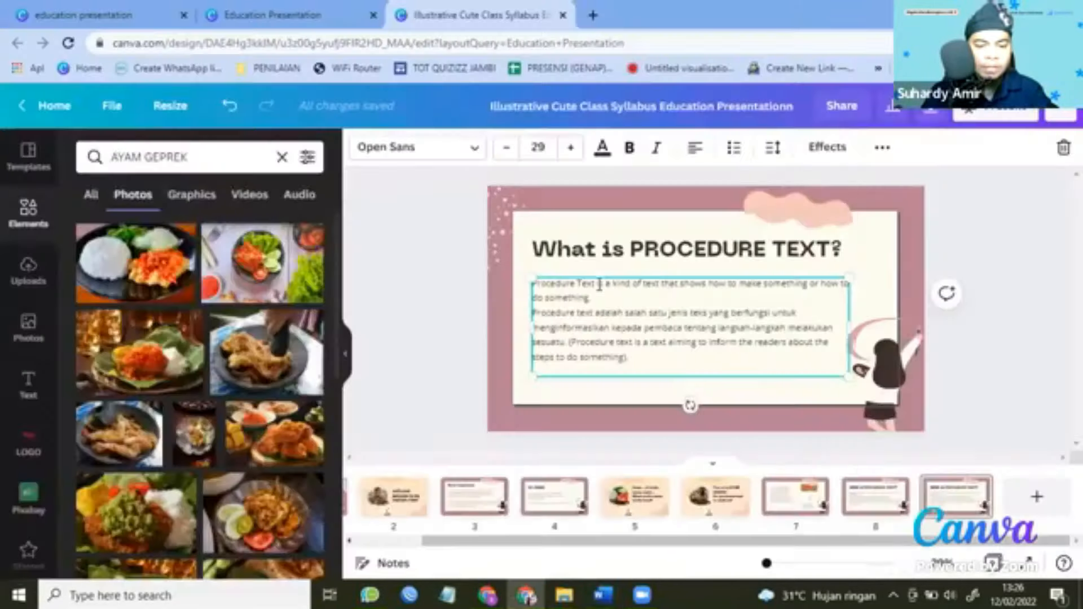
pyautogui.hotkey('ctrl', 'a')
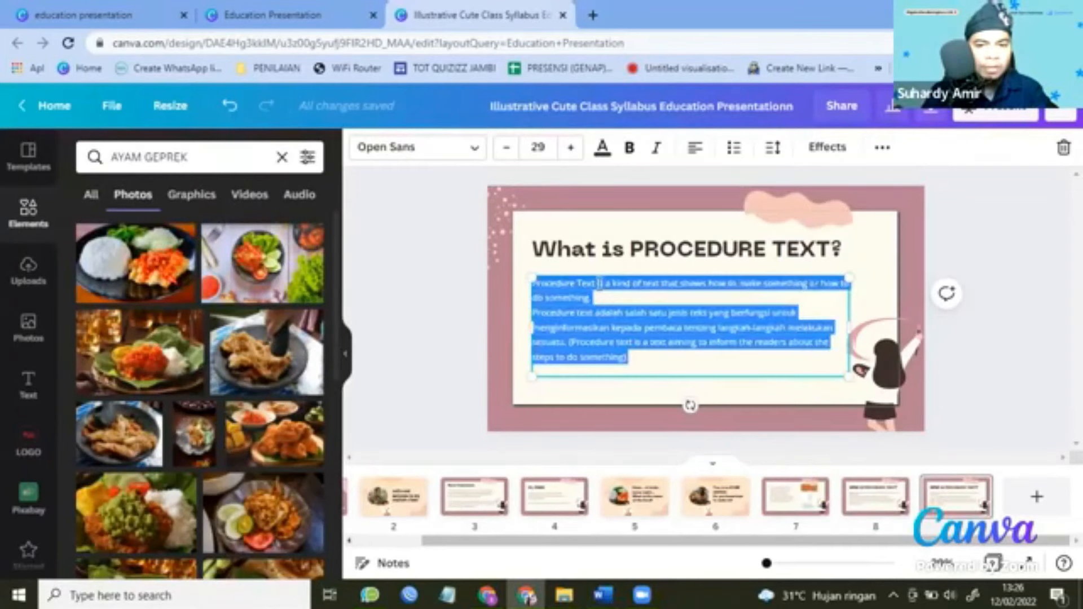
pyautogui.write('Seperti telah disebutkan sebelumnya, procedure text adalah salah satu jenis teks yang berfungsi untuk menginformasikan kepada pembaca tentang langkah-langkah melakukan sesuatu. (Procedure text is a text which aims to inform the readers about the steps to do something). Biasanya, teks ini diawali dengan "How to......" Contohnya, "How to operate......" atau "How to make......"')
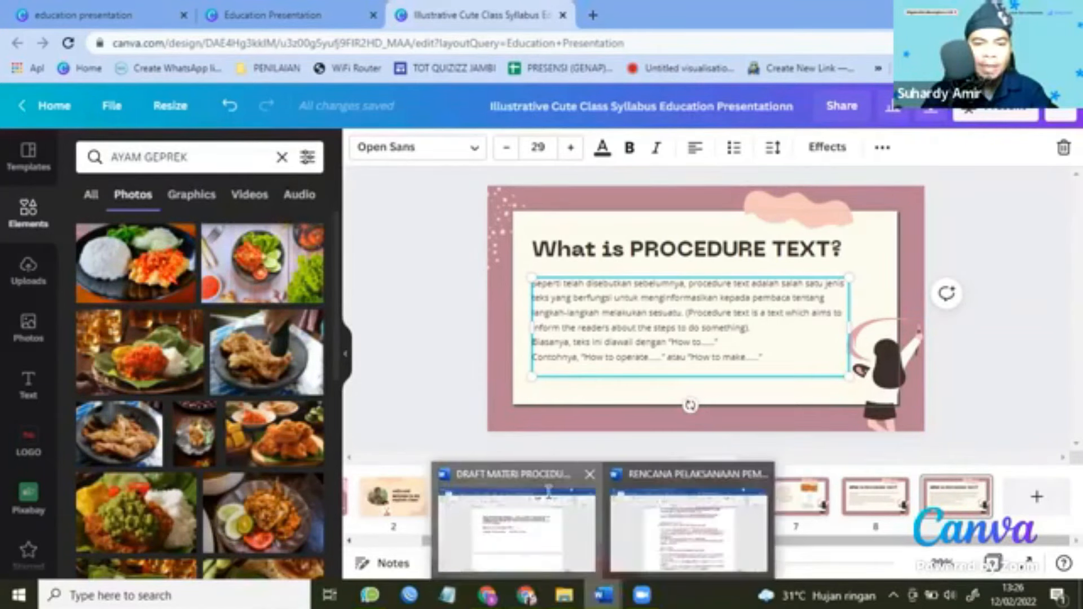
# Return to the Word draft and bring the Dalgona coffee example into view.
pyautogui.click(548, 492)
pyautogui.scroll(-6, 548, 493)
pyautogui.scroll(3, 551, 491)
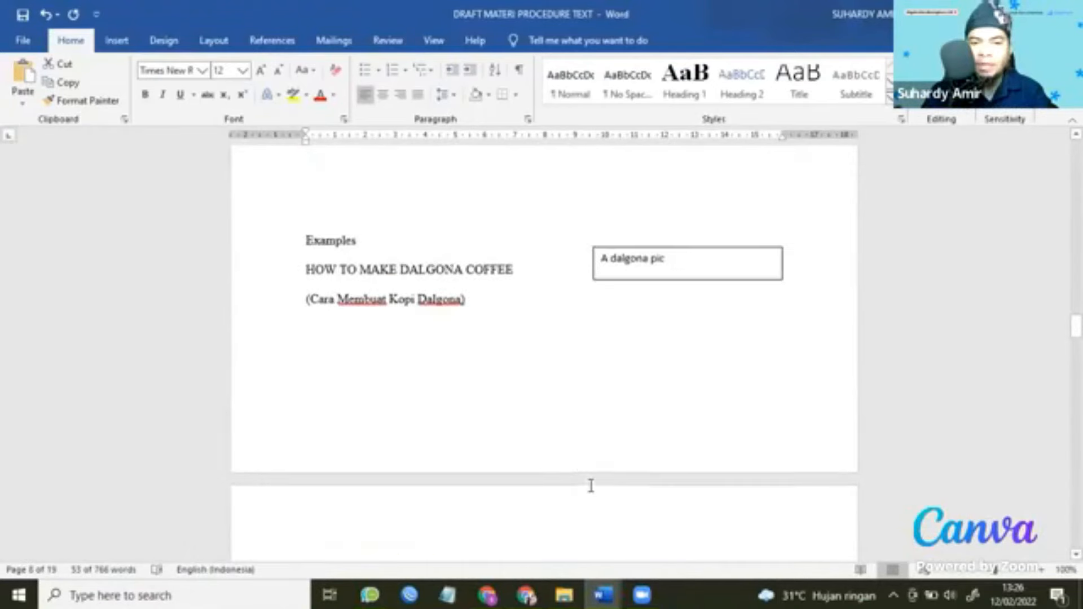
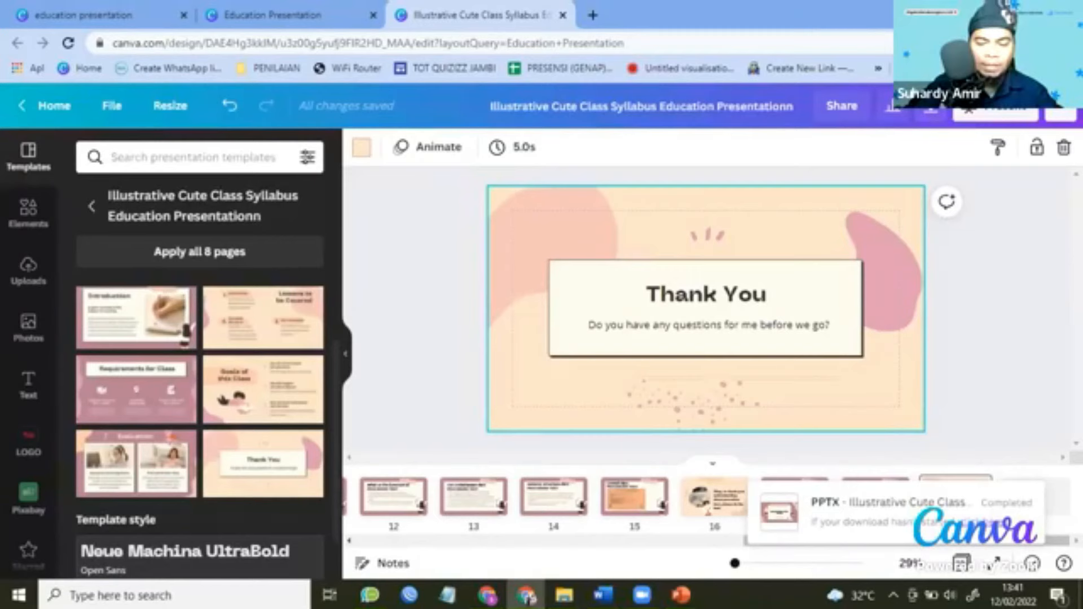
# Tile Chrome with a new tab on the left and PowerPoint on the right, then start the slide show.
pyautogui.press('super+Left')
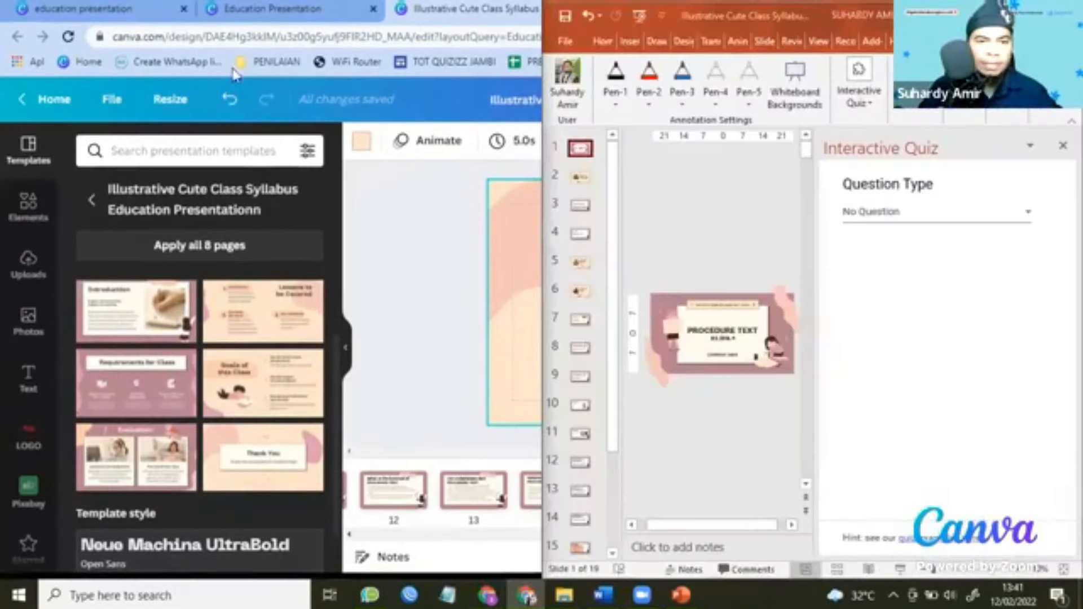
pyautogui.click(200, 23)
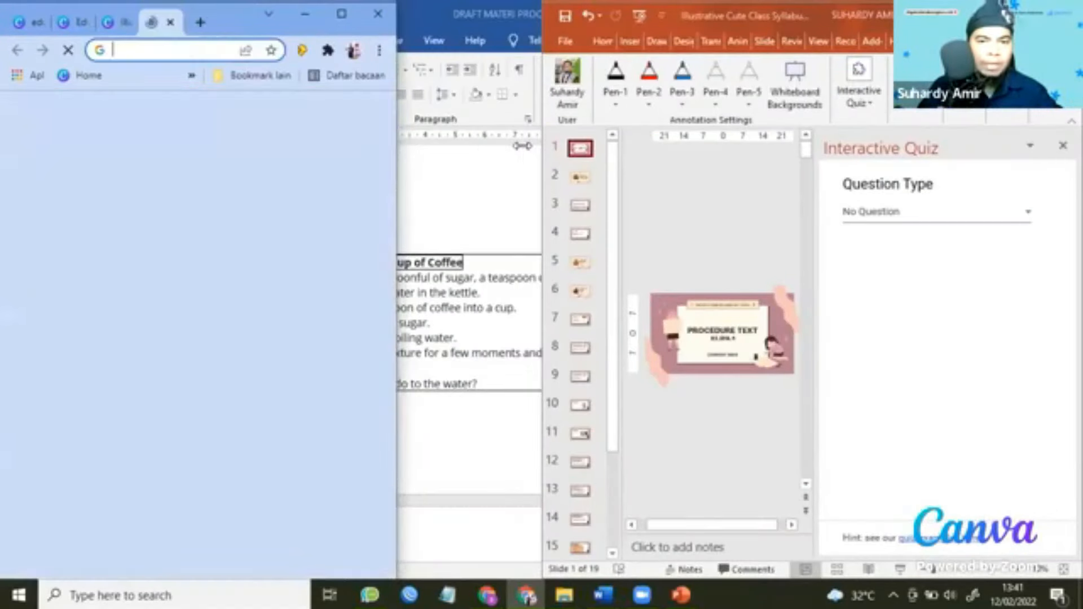
pyautogui.moveTo(539, 146); pyautogui.dragTo(400, 145)
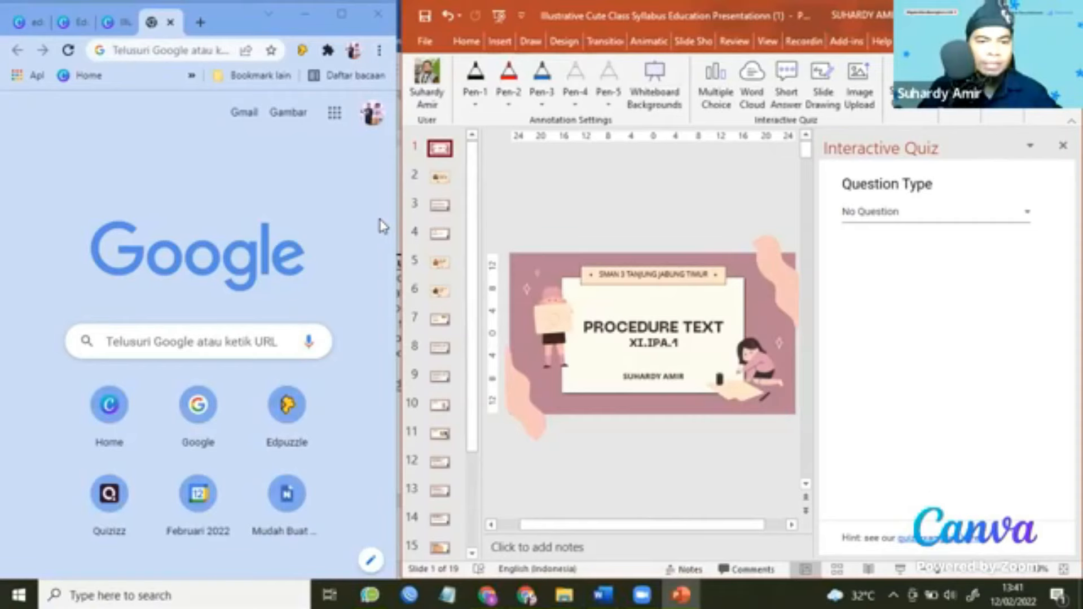
pyautogui.moveTo(396, 224); pyautogui.dragTo(399, 233)
pyautogui.click(409, 233)
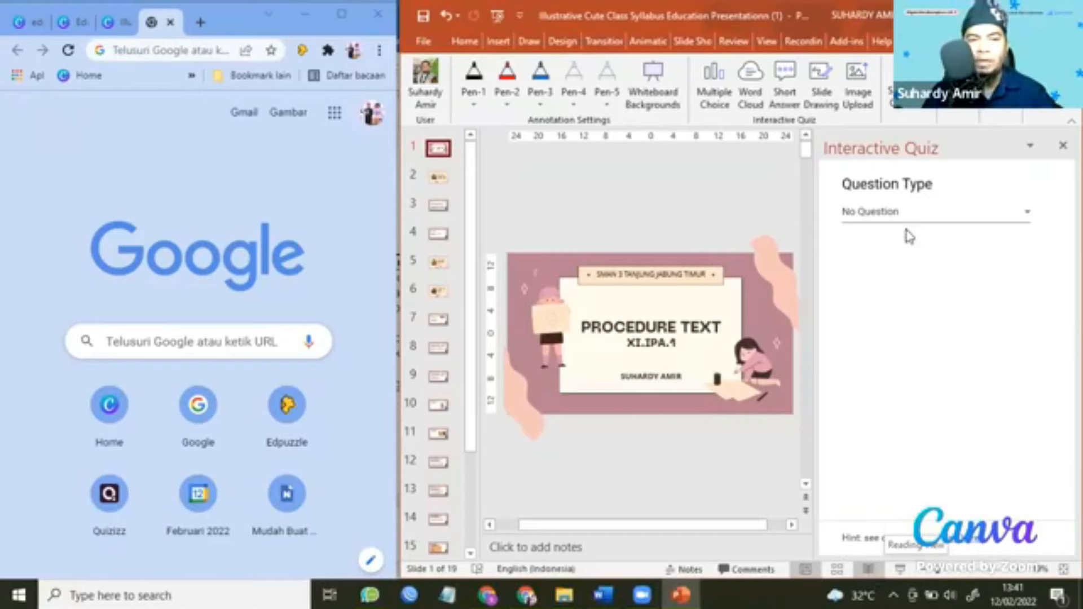
pyautogui.click(869, 571)
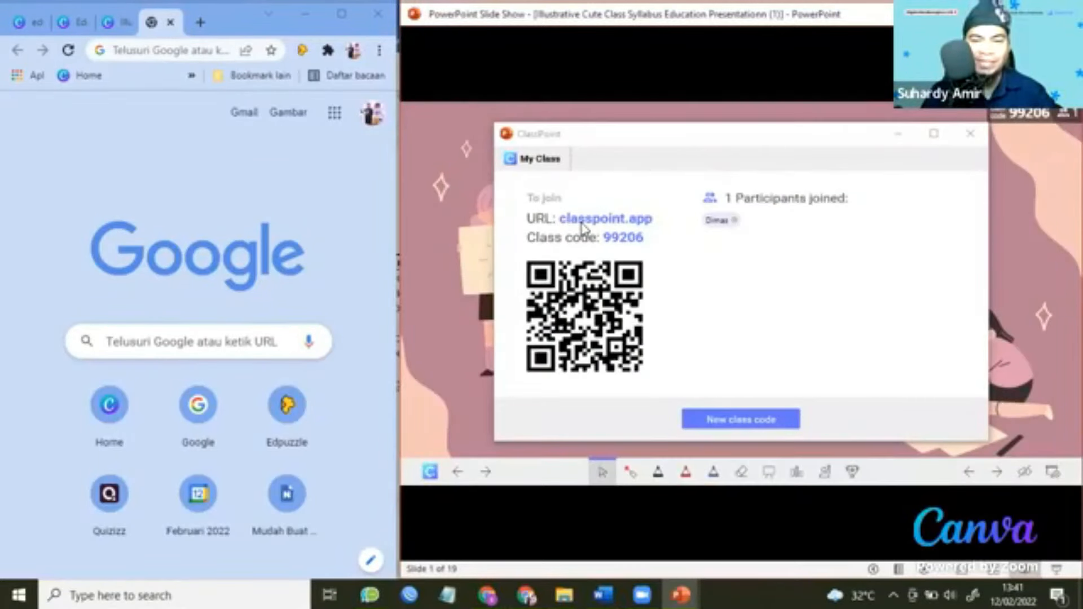
# Load classpoint.app in the browser beside the running slideshow.
pyautogui.click(243, 59)
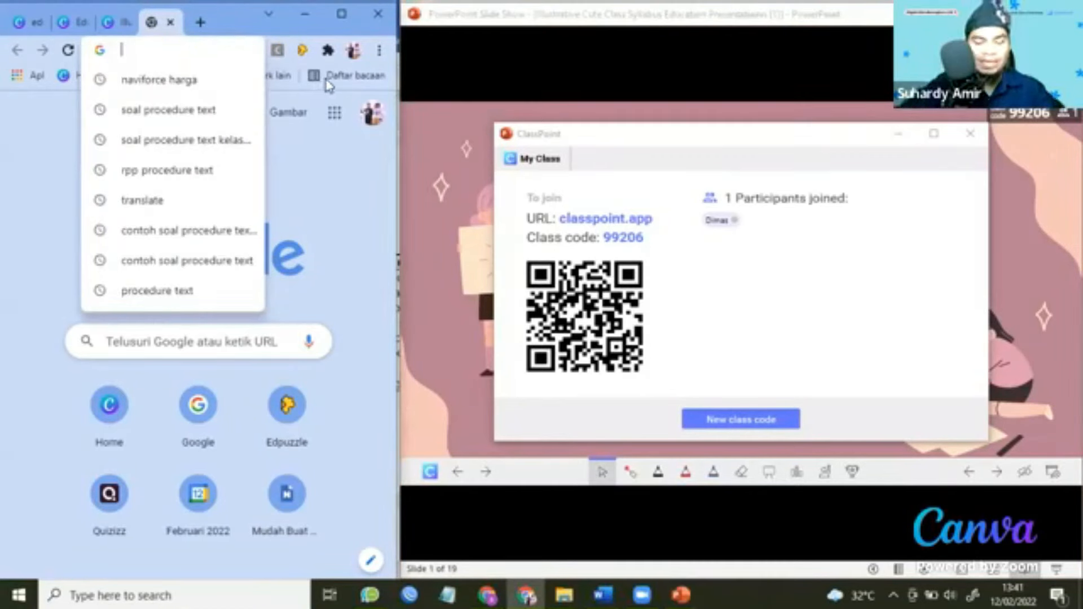
pyautogui.write('class')
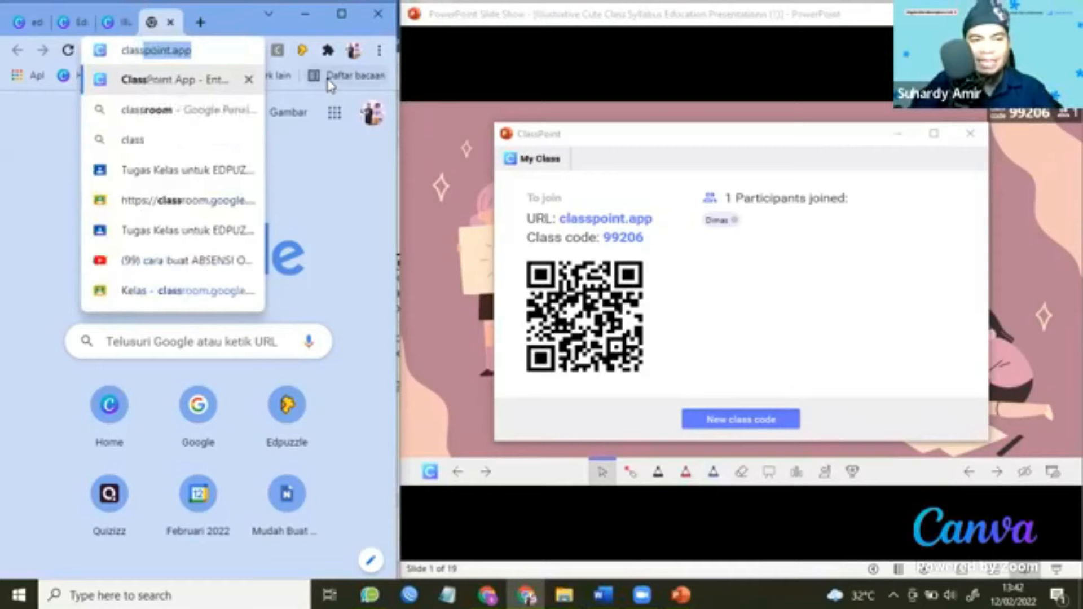
pyautogui.write('point.a')
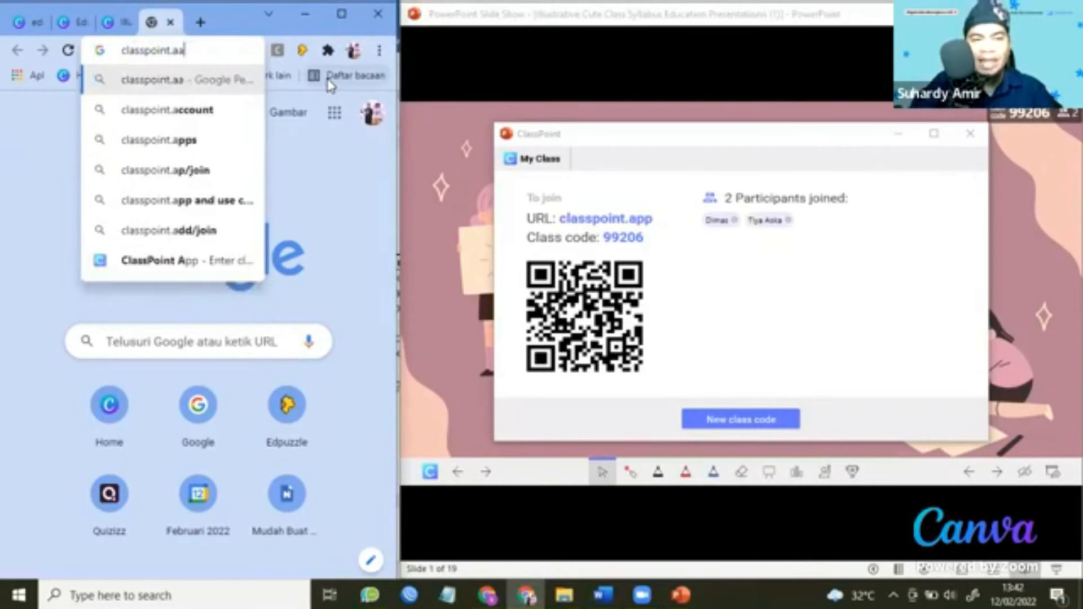
pyautogui.write('pp')
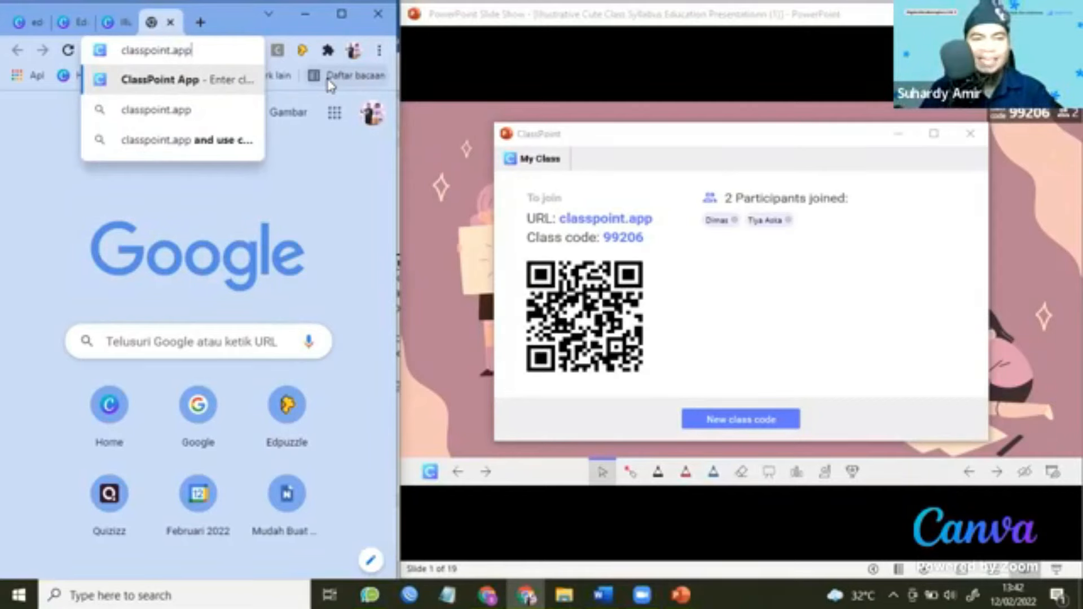
pyautogui.press('Return')
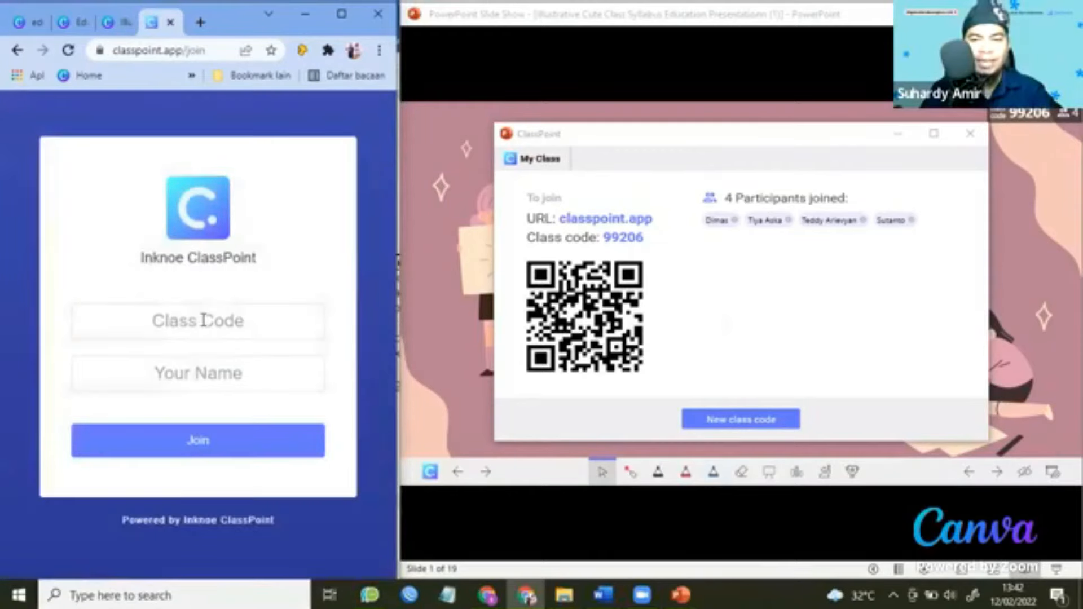
pyautogui.click(204, 321)
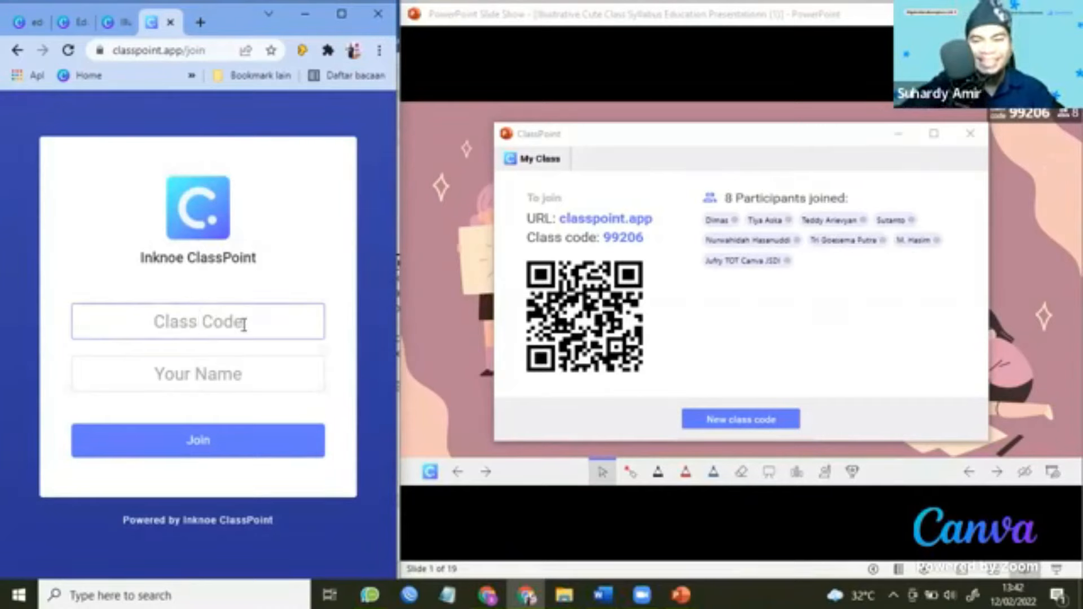
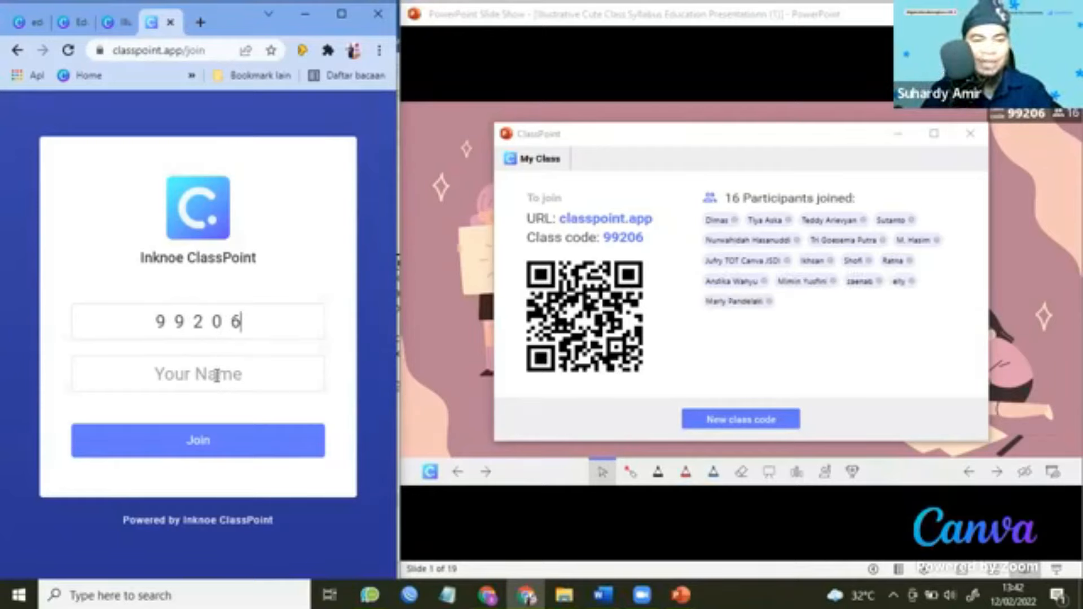
pyautogui.click(217, 376)
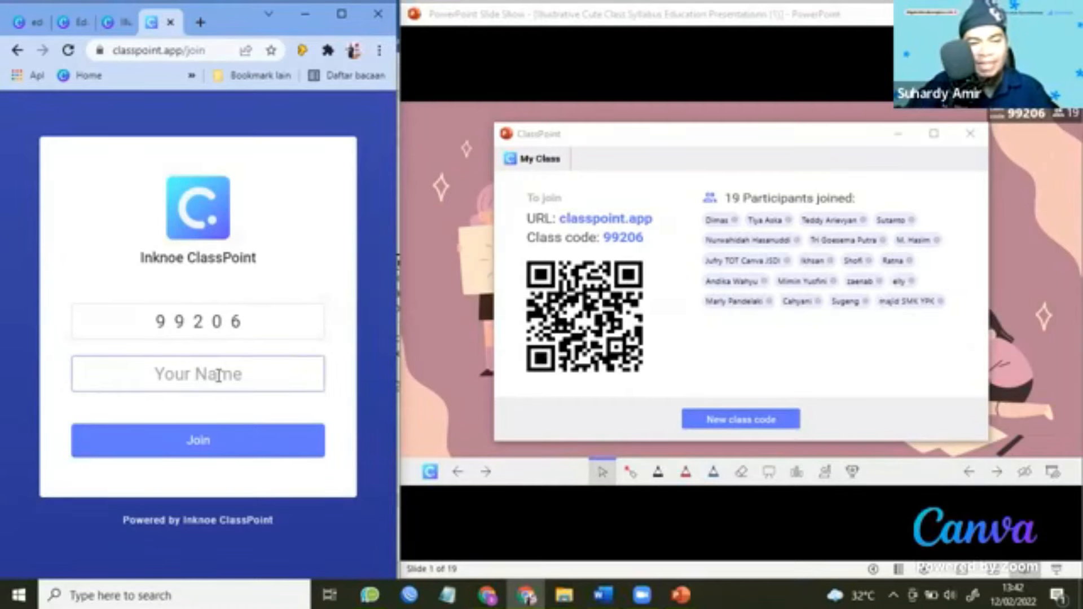
pyautogui.write('DIMAS')
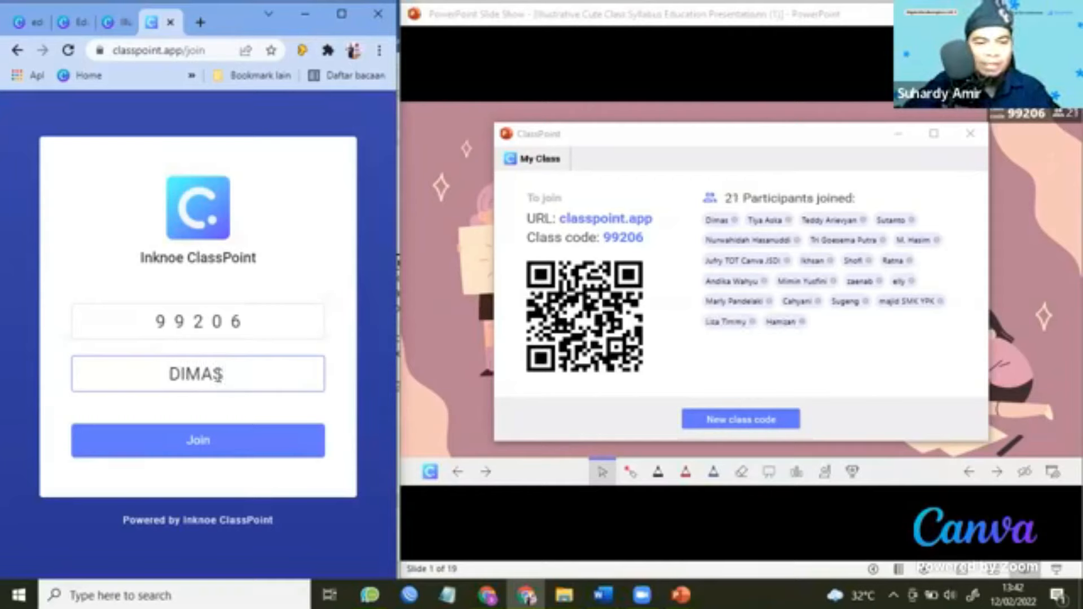
pyautogui.press('BackSpace')
pyautogui.press('BackSpace')
pyautogui.press('BackSpace')
pyautogui.press('BackSpace')
pyautogui.press('BackSpace')
pyautogui.press('BackSpace')
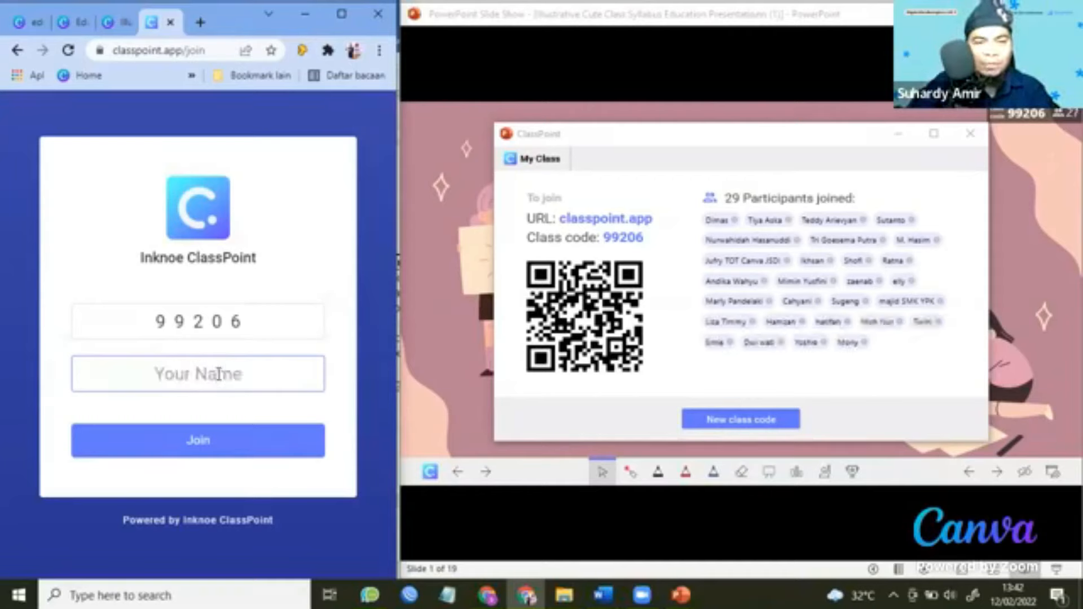
pyautogui.write('BUDI')
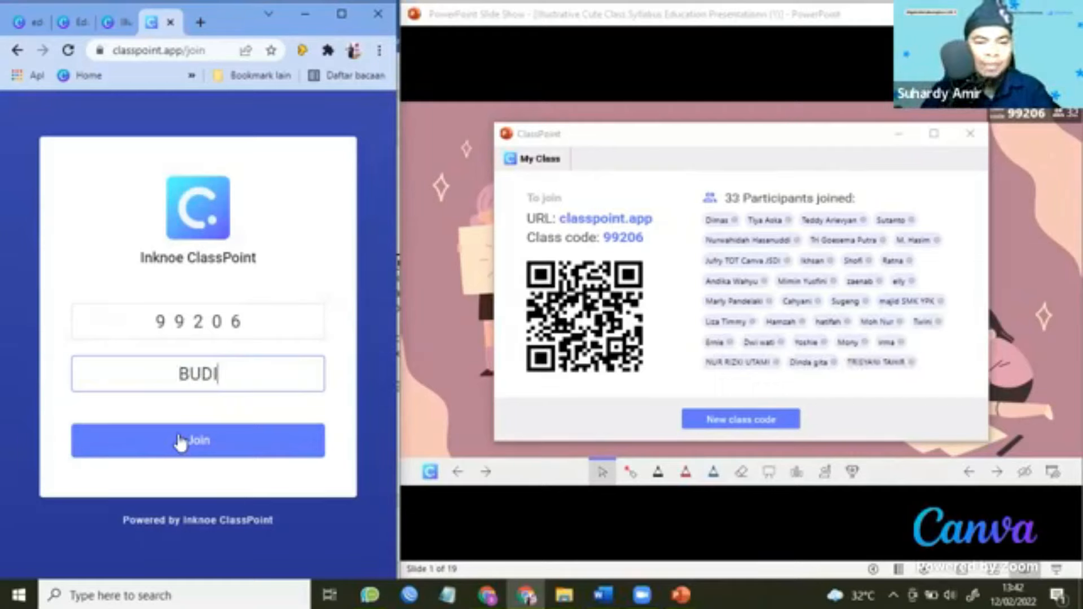
pyautogui.click(181, 441)
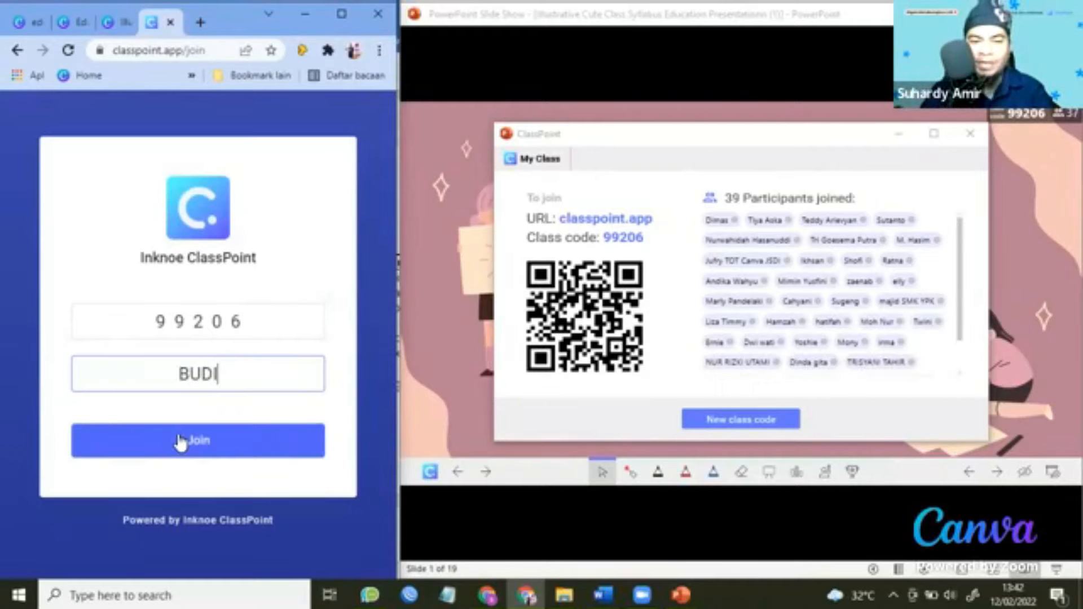
pyautogui.click(180, 441)
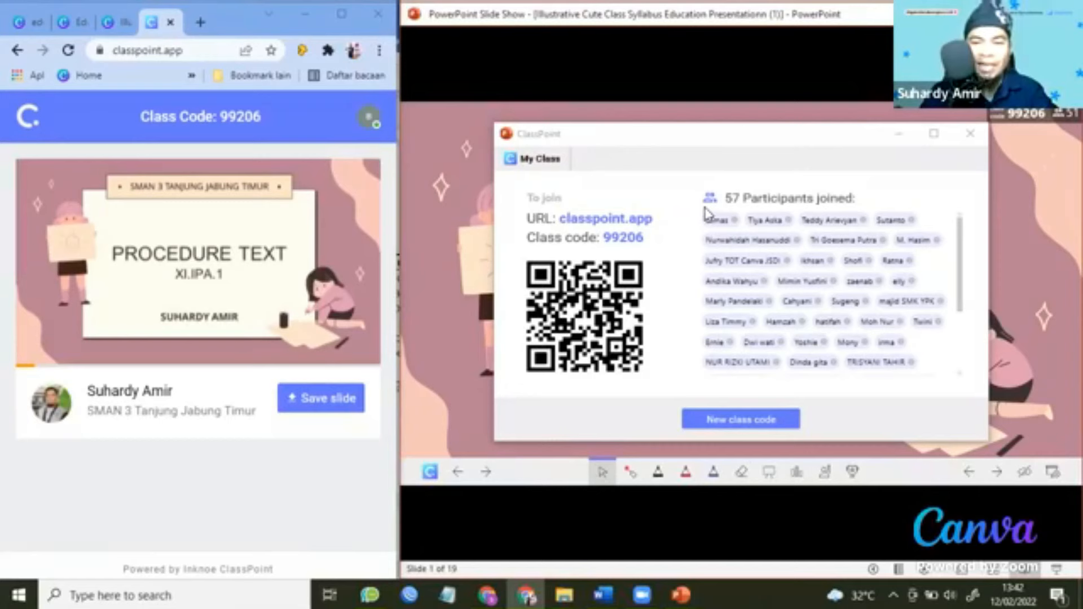
# Shift the My Class window, review the participant list, and save the title slide from the student page.
pyautogui.moveTo(706, 213); pyautogui.dragTo(680, 219)
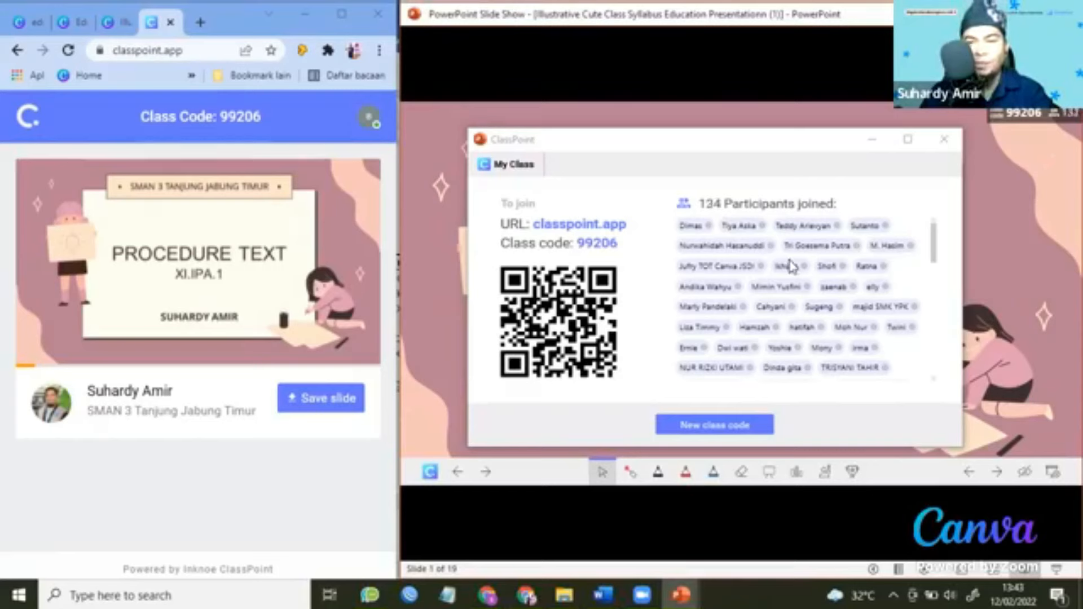
pyautogui.scroll(-5, 793, 267)
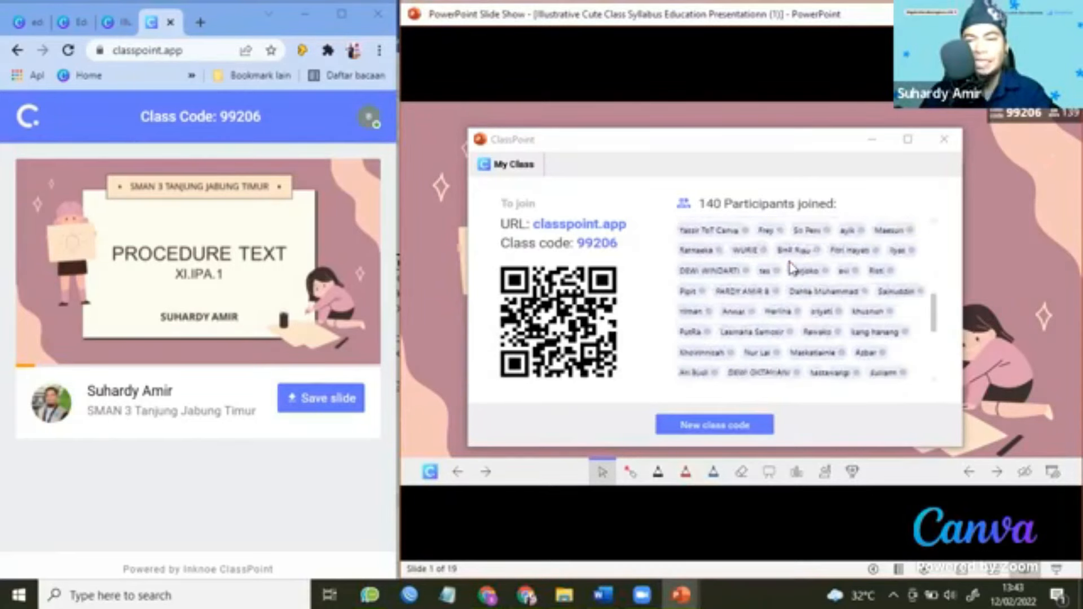
pyautogui.scroll(-2, 793, 268)
pyautogui.scroll(5, 791, 270)
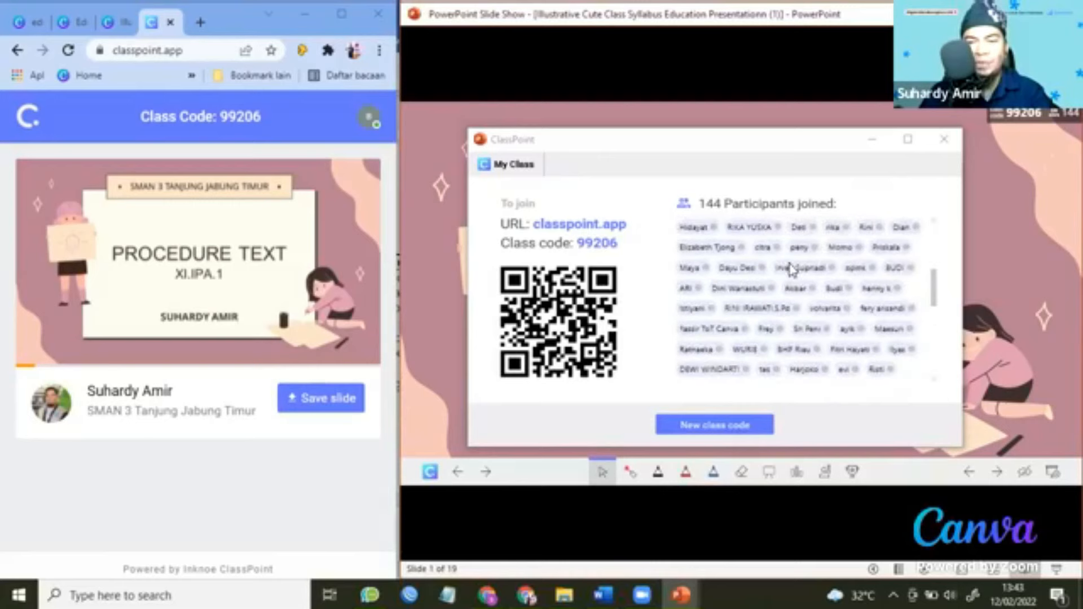
pyautogui.scroll(5, 790, 269)
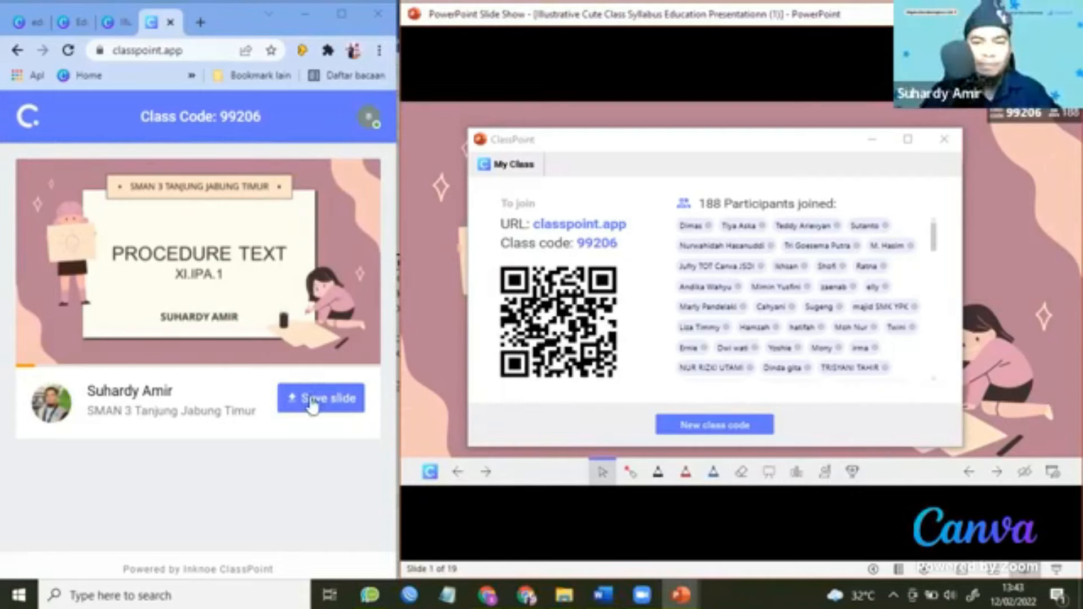
pyautogui.click(332, 407)
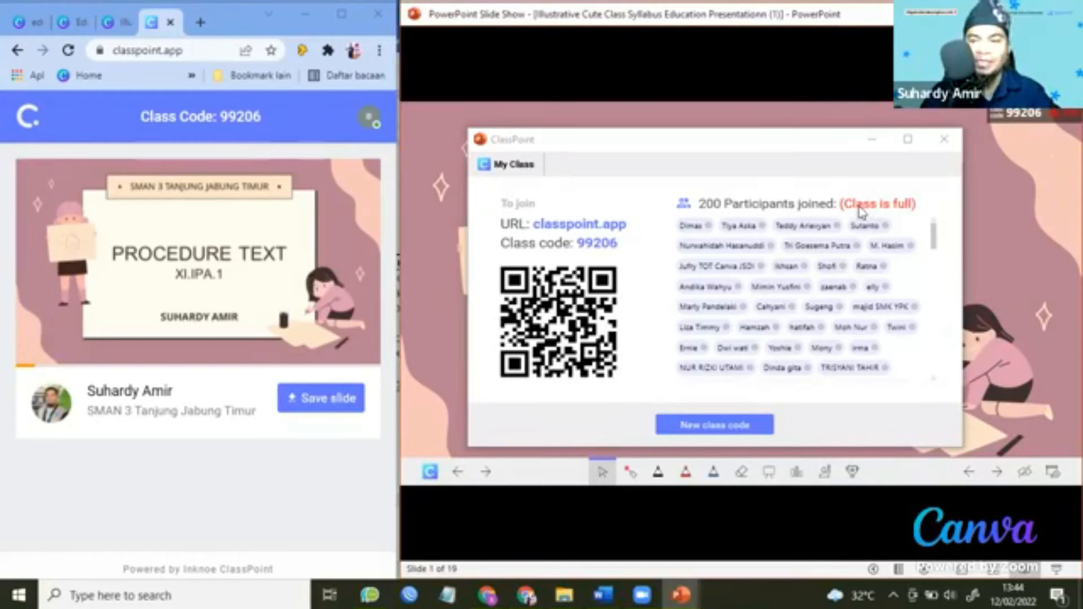
# Close the My Class window and advance the slideshow past the PROCEDURE TEXT title slide.
pyautogui.click(943, 146)
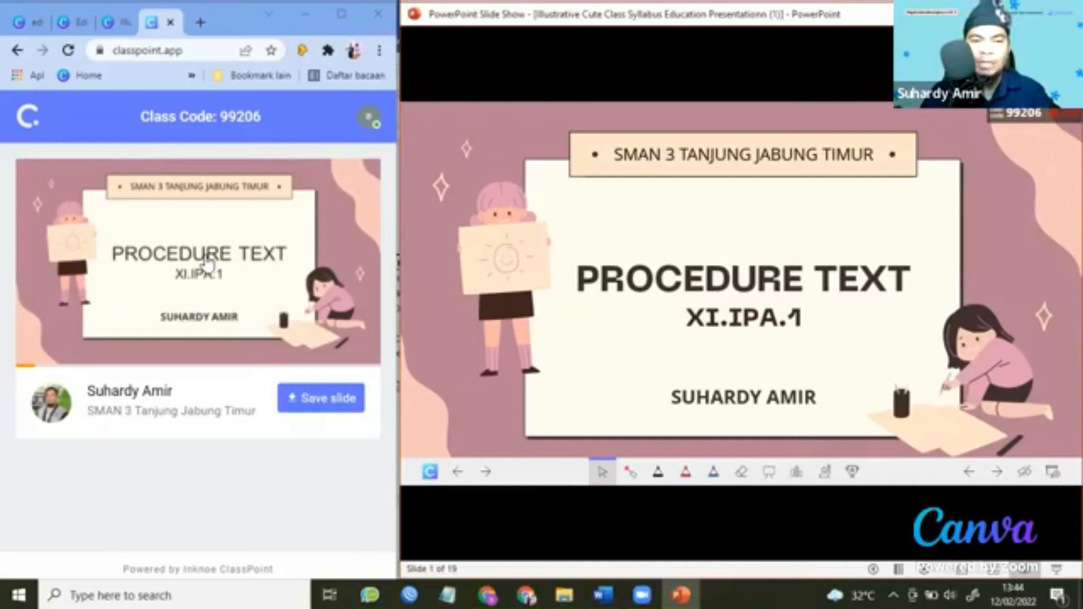
pyautogui.click(997, 473)
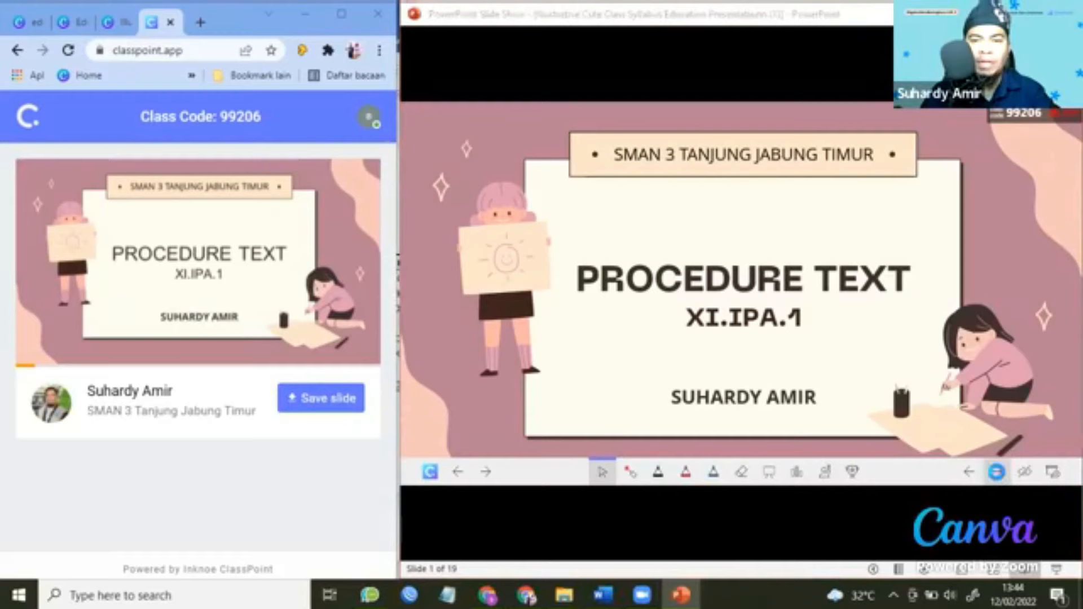